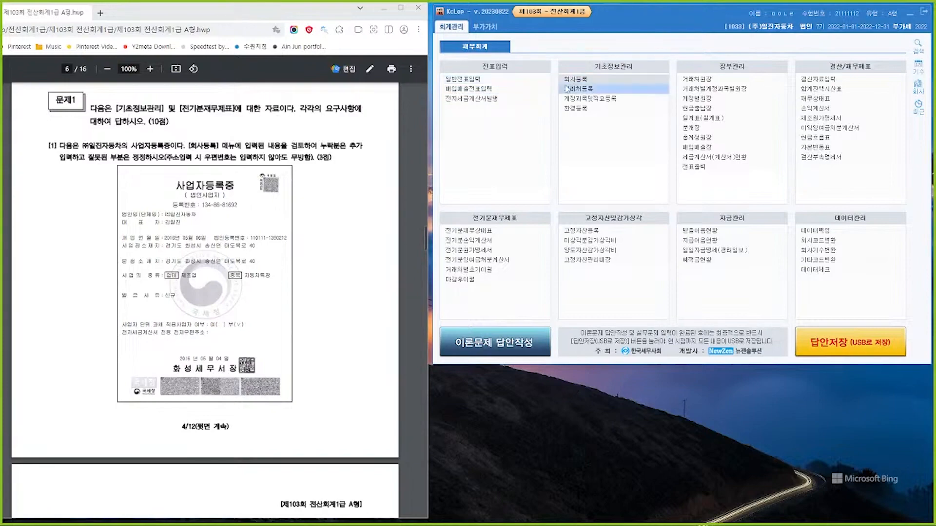
Step: Open 회사등록 and correct the company's 사업자등록번호 to match the business registration certificate
{"action": "left_click", "coordinate": [574, 79]}
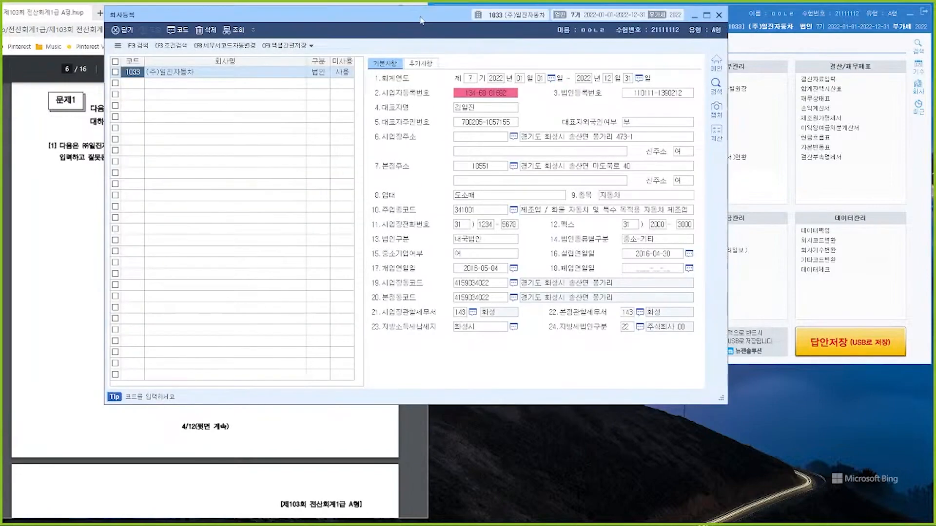
{"action": "left_click_drag", "start_coordinate": [422, 20], "coordinate": [629, 27]}
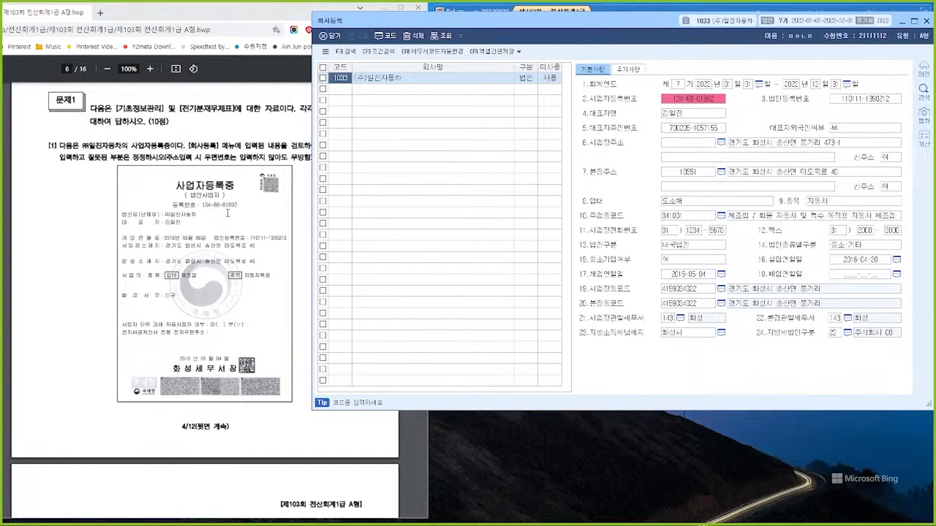
{"action": "left_click", "coordinate": [681, 100]}
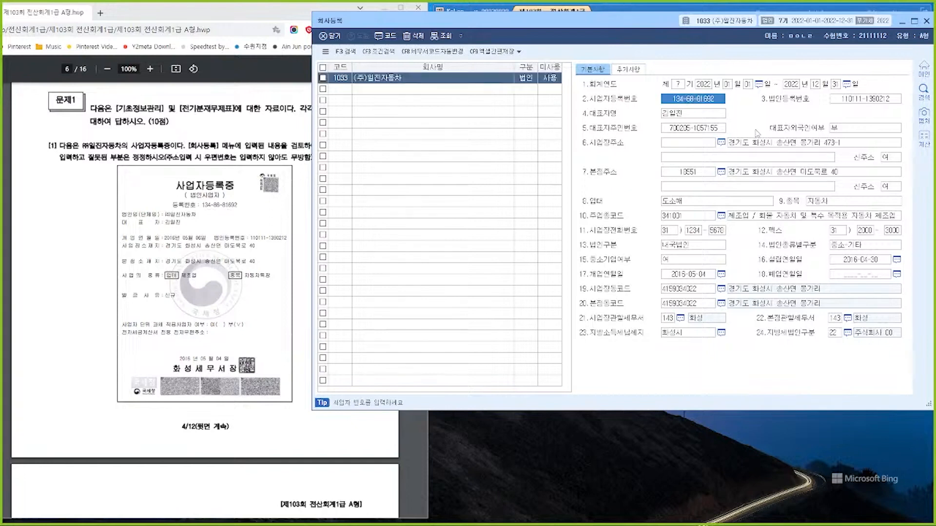
{"action": "key", "text": "Return"}
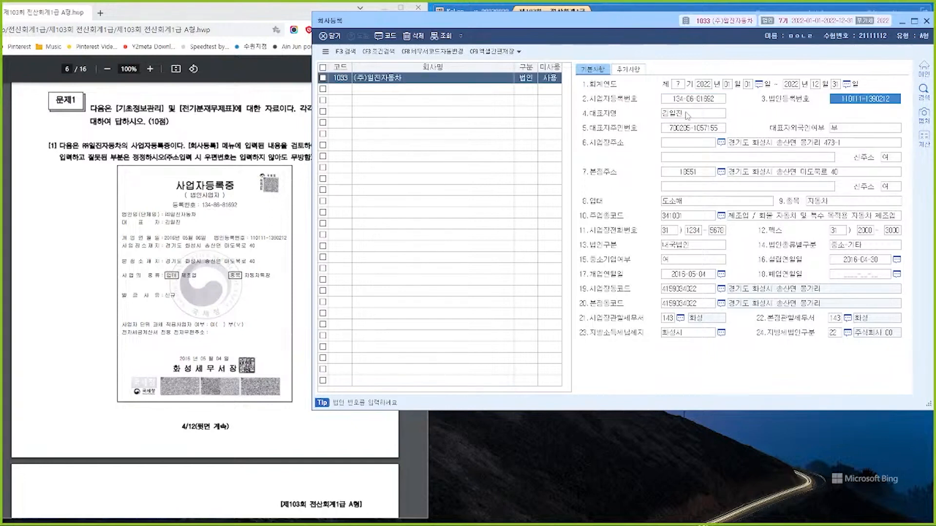
Step: Replace the 사업장주소 with the business address shown on the registration certificate
{"action": "left_click", "coordinate": [849, 146]}
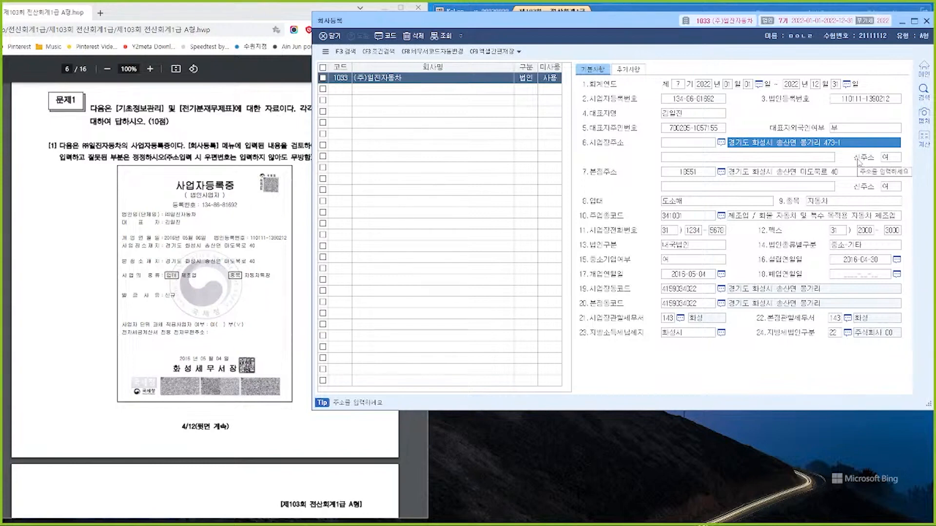
{"action": "type", "text": "경기도 화성시 시"}
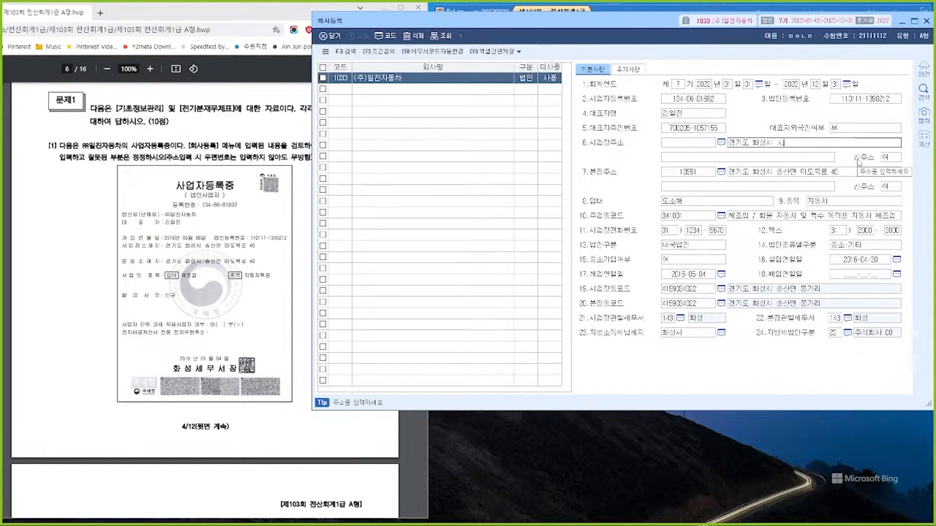
{"action": "type", "text": "송사"}
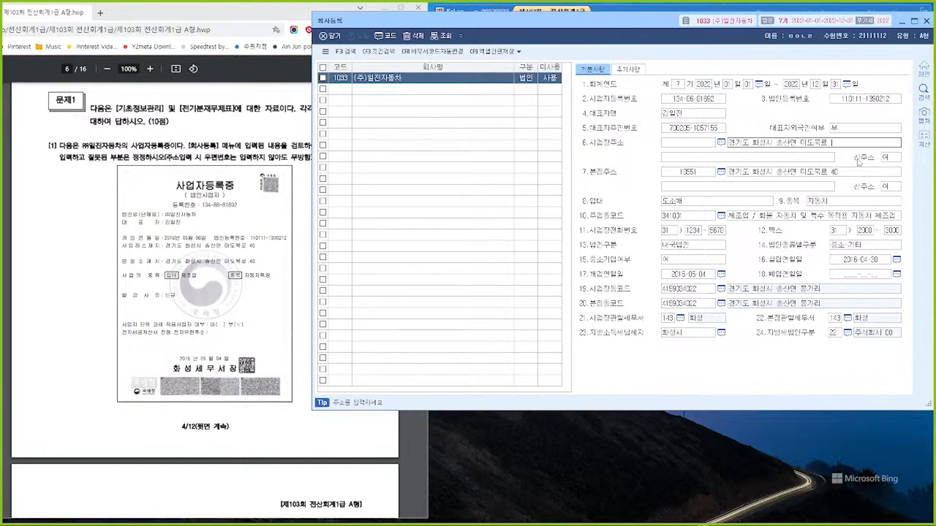
{"action": "key", "text": "Return"}
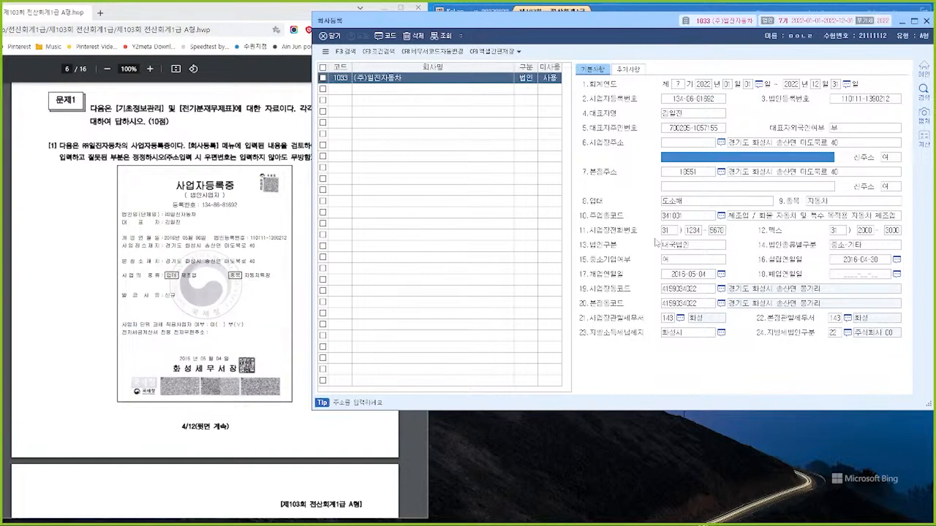
Step: Set the company's 업태 to 제조업 and its 종목 to 자동차특장
{"action": "left_click", "coordinate": [691, 204]}
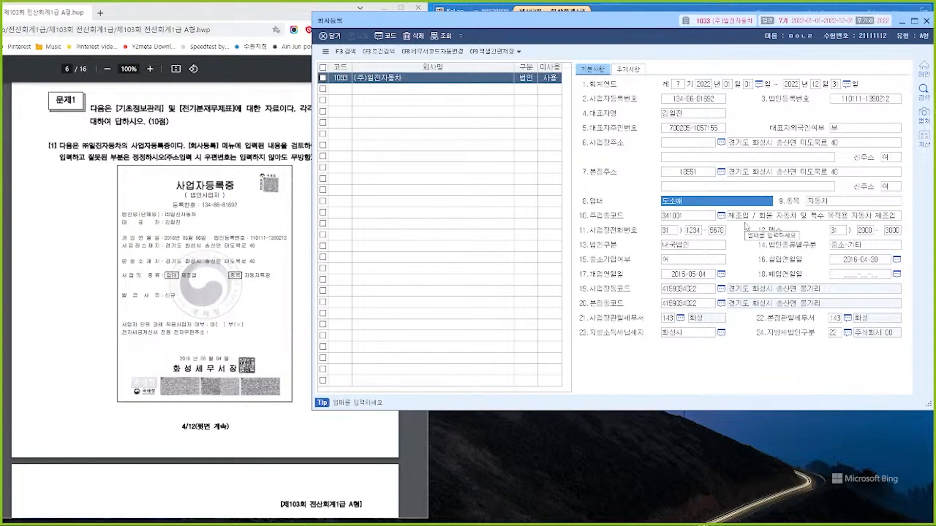
{"action": "type", "text": "제조어"}
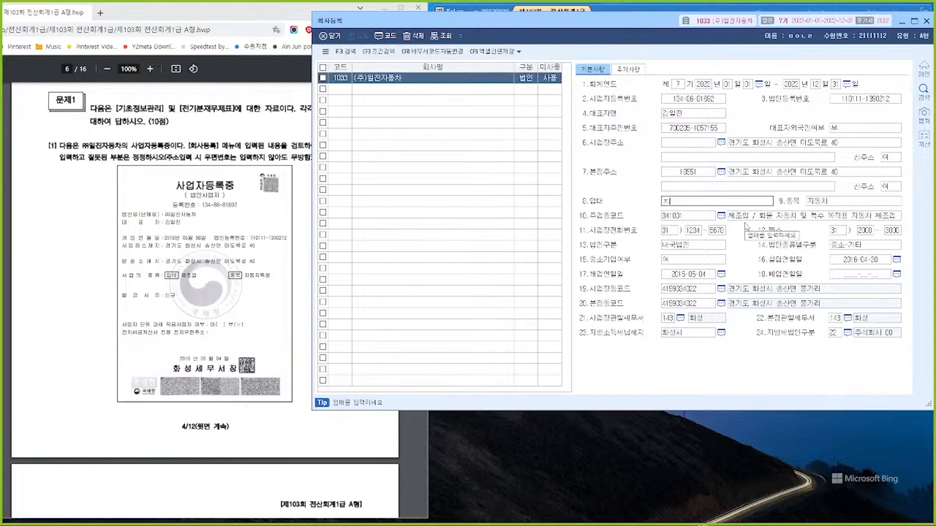
{"action": "key", "text": "Return"}
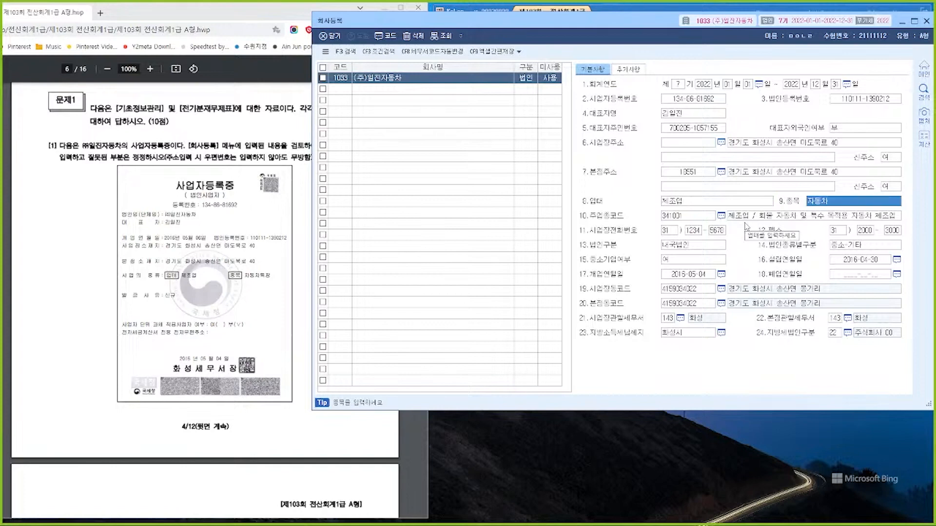
{"action": "type", "text": "지"}
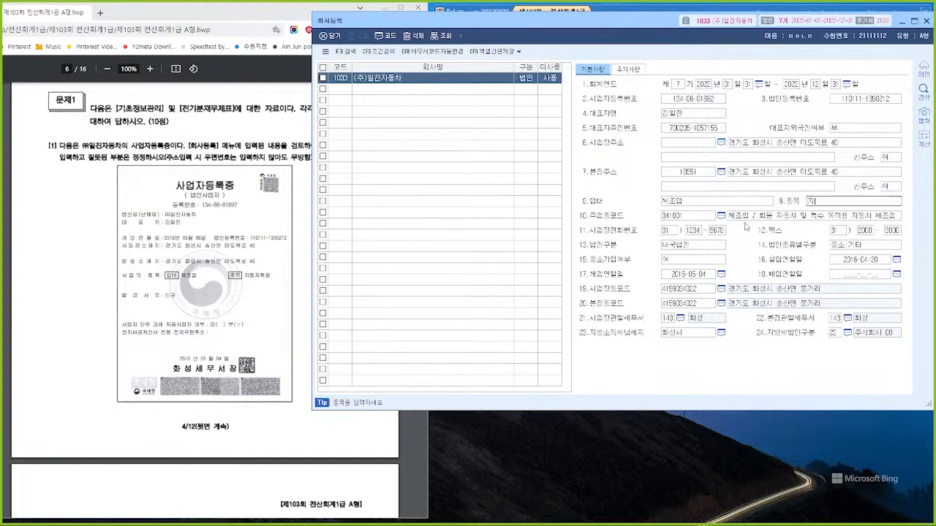
{"action": "type", "text": "동차부품"}
{"action": "key", "text": "Return"}
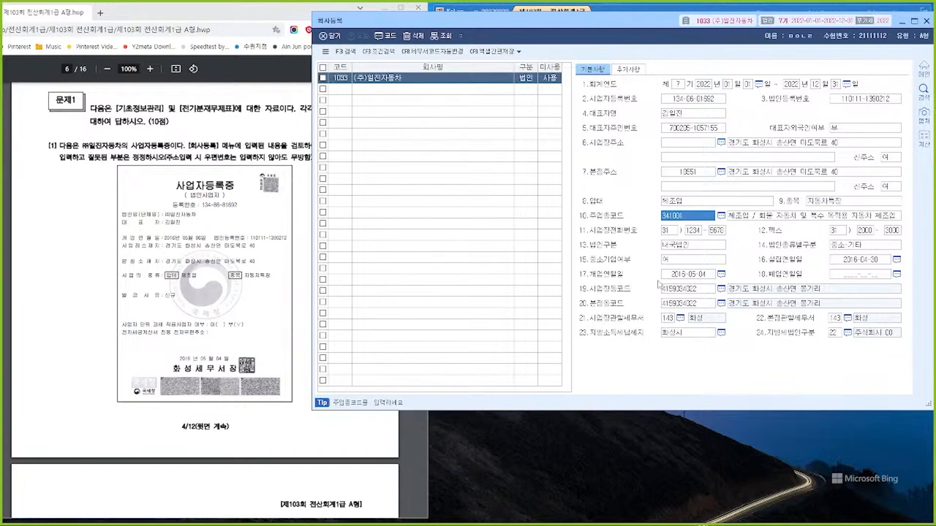
Step: Set the company's 개업연월일 to 2016-05-06 and close 회사등록
{"action": "left_click", "coordinate": [672, 276]}
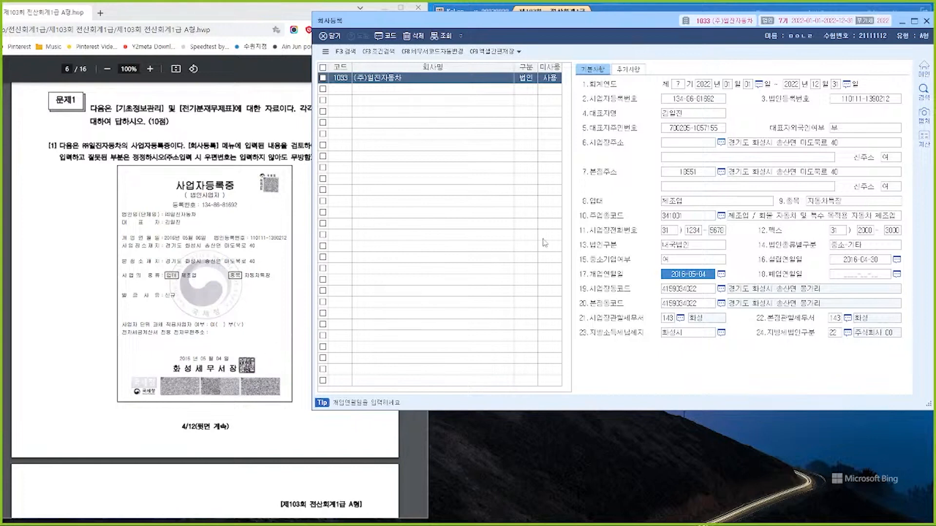
{"action": "type", "text": "201"}
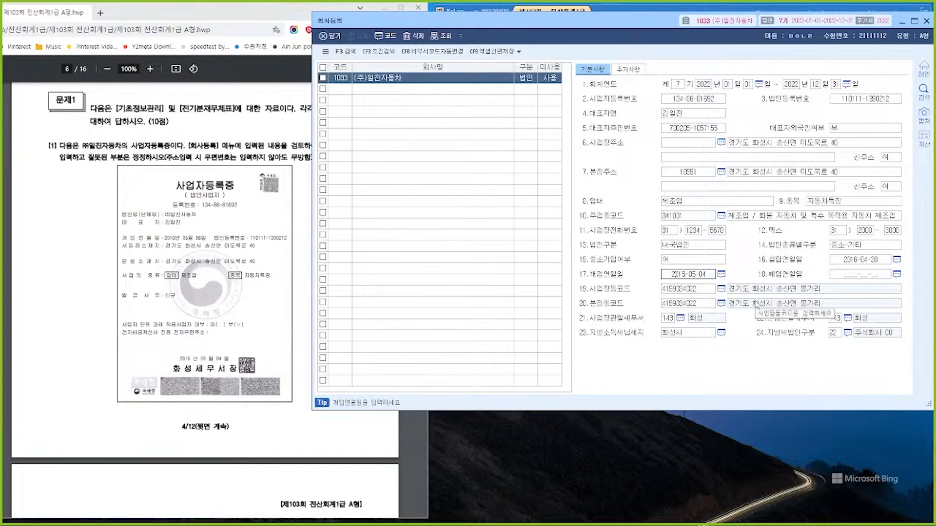
{"action": "type", "text": "6"}
{"action": "key", "text": "Return"}
{"action": "key", "text": "Return"}
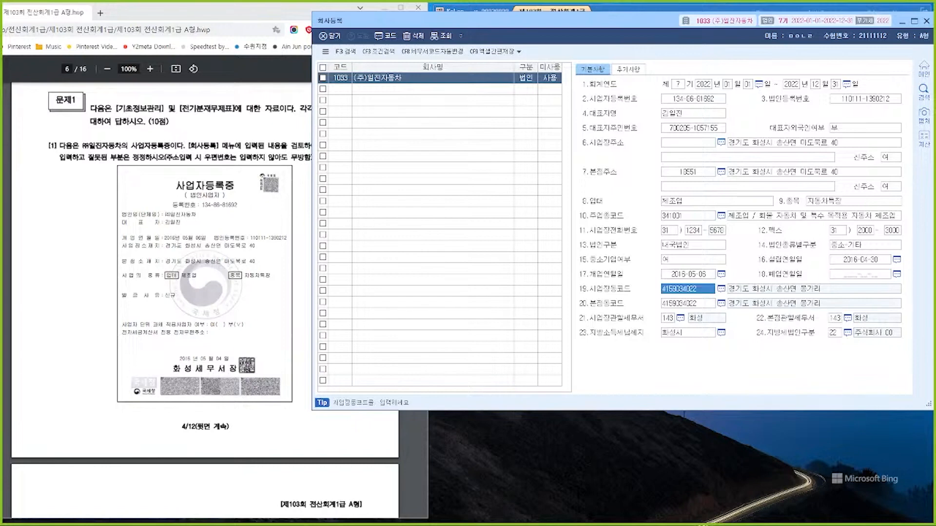
{"action": "key", "text": "Escape"}
Step: Open 계정과목및적요등록 for question 2 and go to account code 831
{"action": "scroll", "coordinate": [288, 201], "scroll_direction": "down", "scroll_amount": 6}
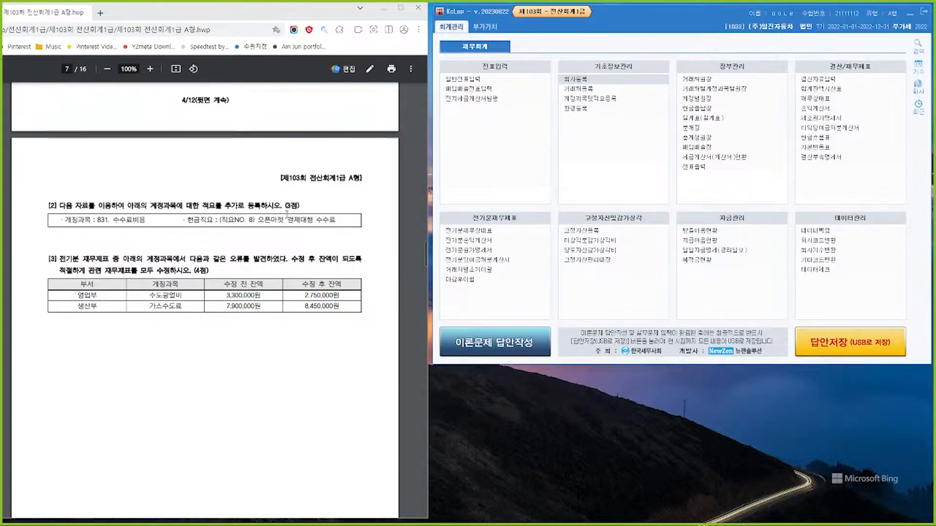
{"action": "left_click", "coordinate": [590, 100]}
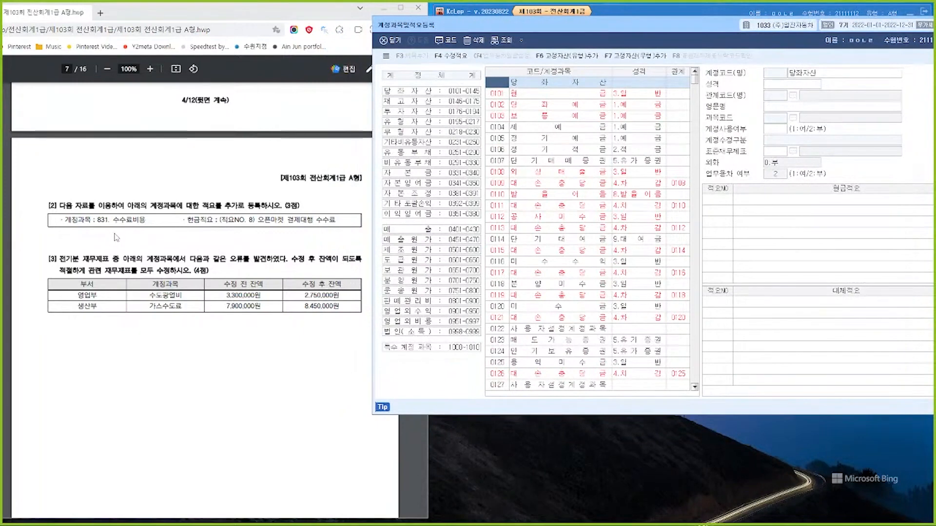
{"action": "type", "text": "831"}
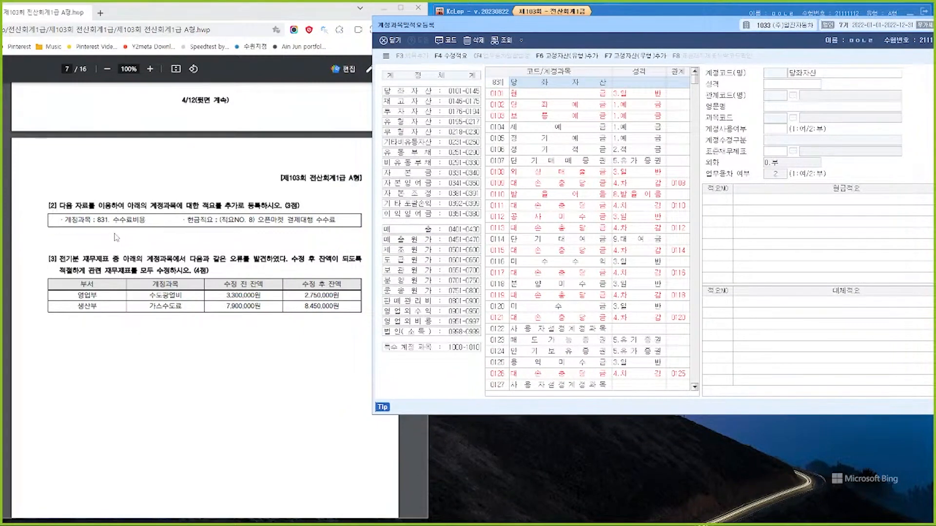
{"action": "key", "text": "Return"}
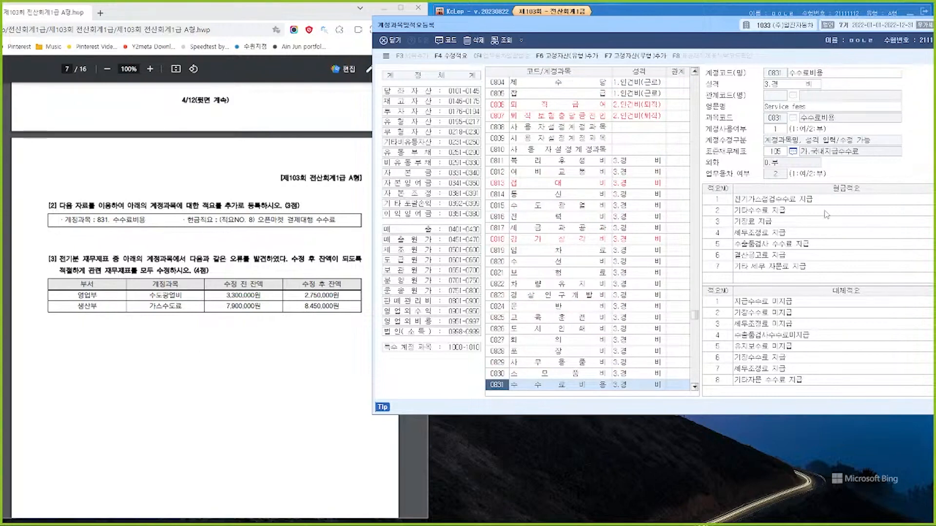
Step: Add 현금적요 number 8, 오픈마켓 결제대행 수수료, to the 수수료비용 account and close the form
{"action": "left_click", "coordinate": [727, 280]}
{"action": "type", "text": "8"}
{"action": "key", "text": "Return"}
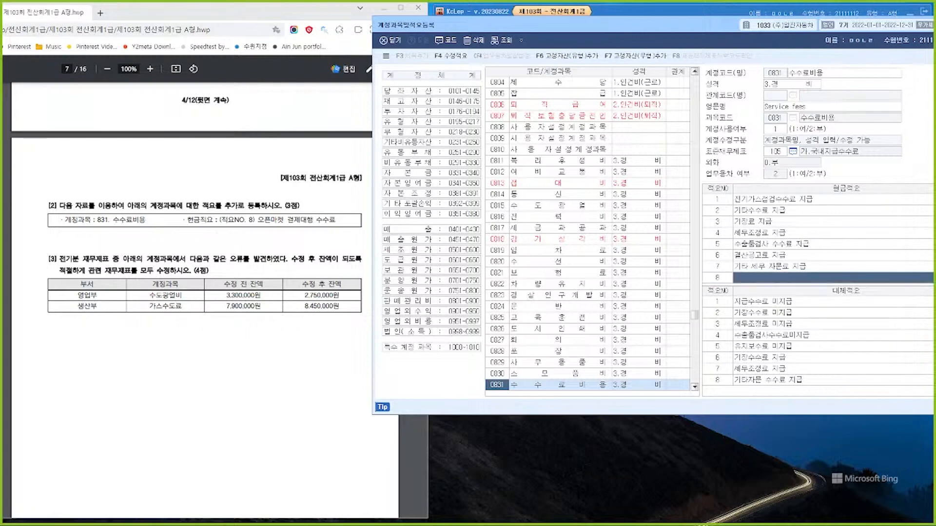
{"action": "type", "text": "오픈마켓"}
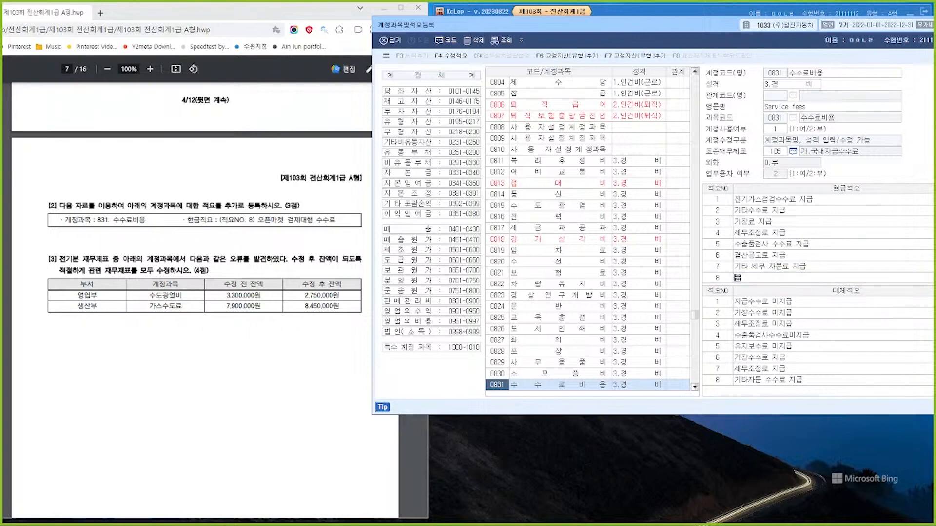
{"action": "type", "text": " 결제대행 수수료"}
{"action": "key", "text": "Return"}
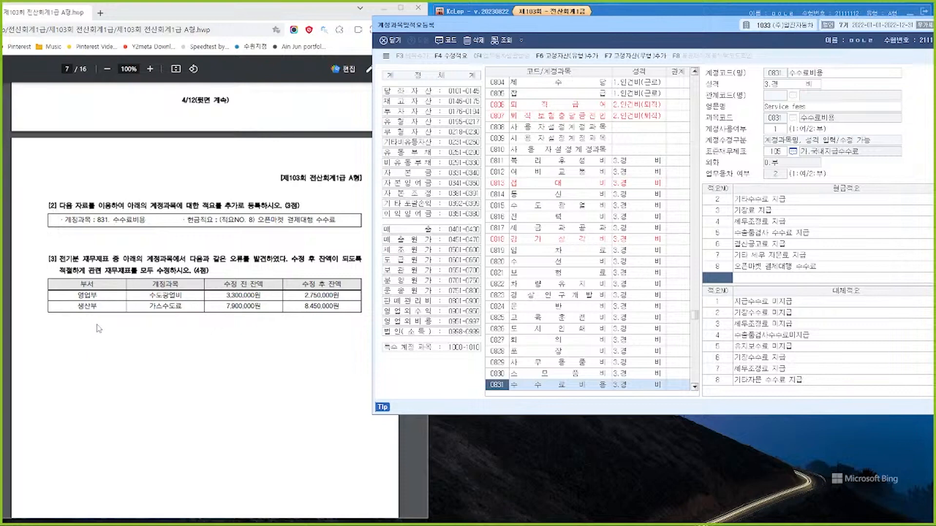
{"action": "key", "text": "Escape"}
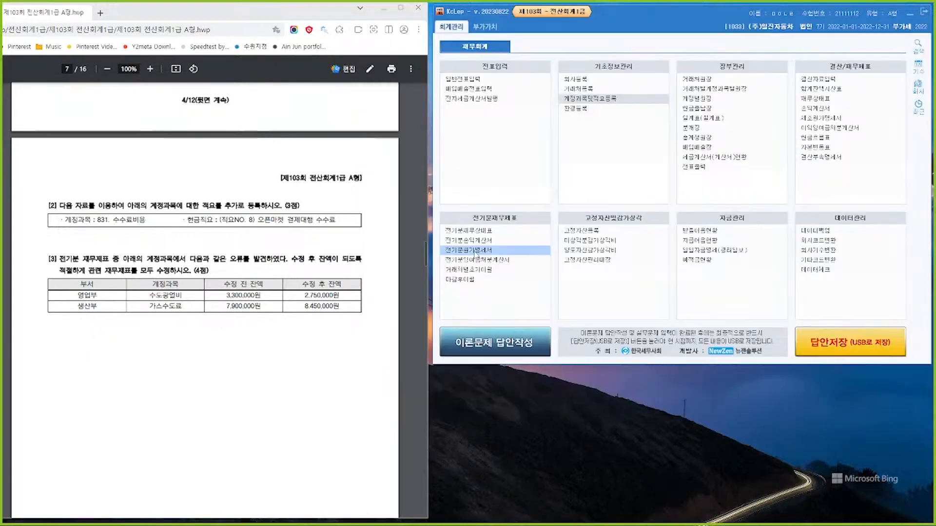
Step: Set 가스수도료 to 8,450,000 in 전기분원가명세서 and close the statement
{"action": "left_click", "coordinate": [477, 251]}
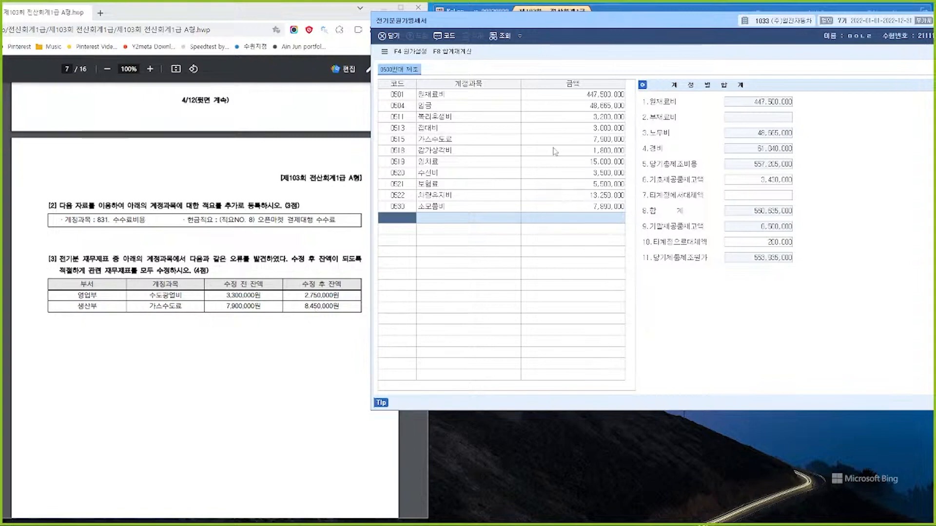
{"action": "left_click", "coordinate": [571, 140]}
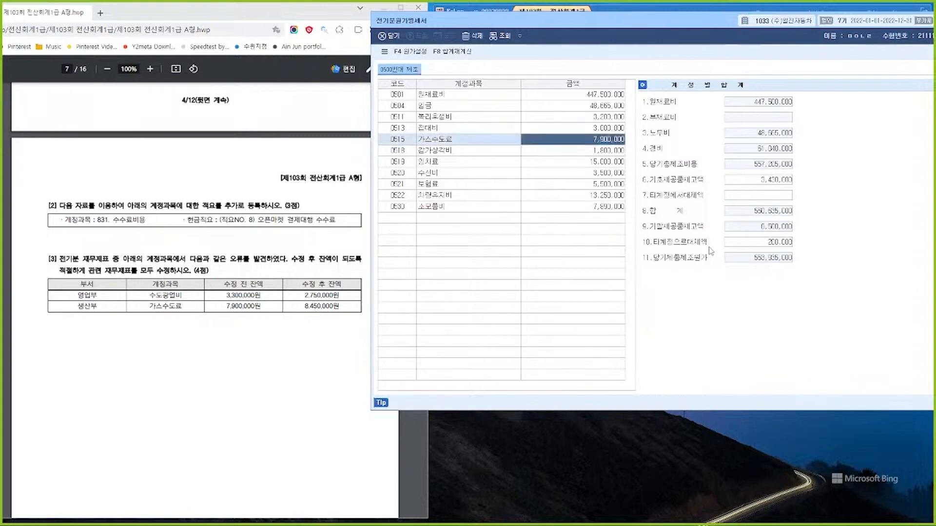
{"action": "type", "text": "8,450,000"}
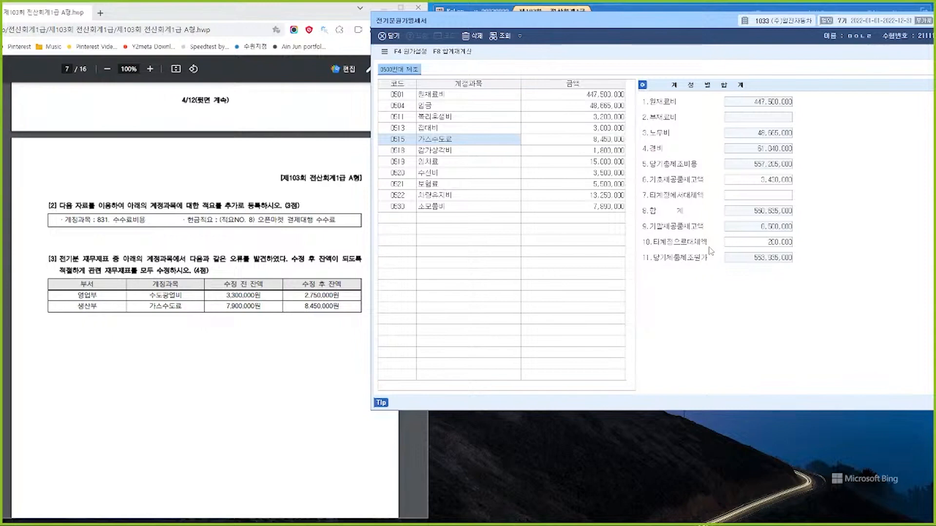
{"action": "key", "text": "Return"}
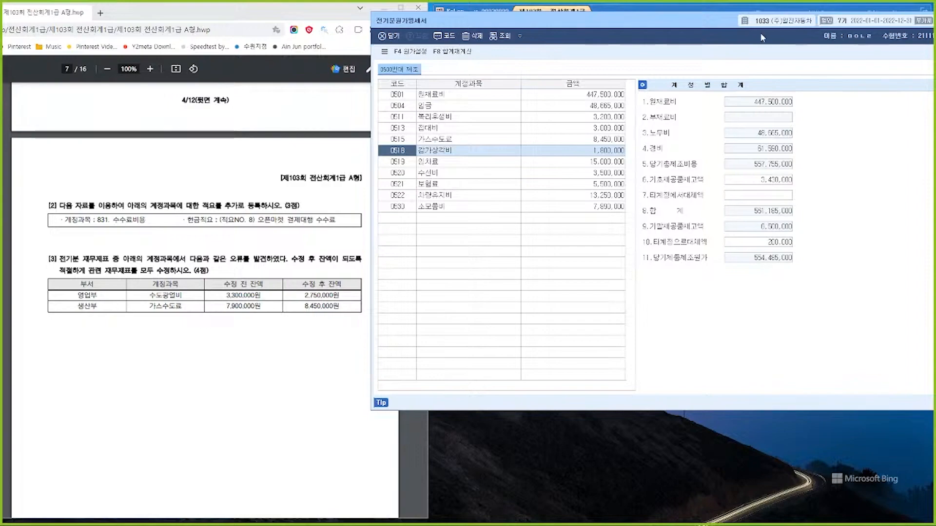
{"action": "left_click_drag", "start_coordinate": [723, 23], "coordinate": [585, 115]}
{"action": "left_click", "coordinate": [846, 113]}
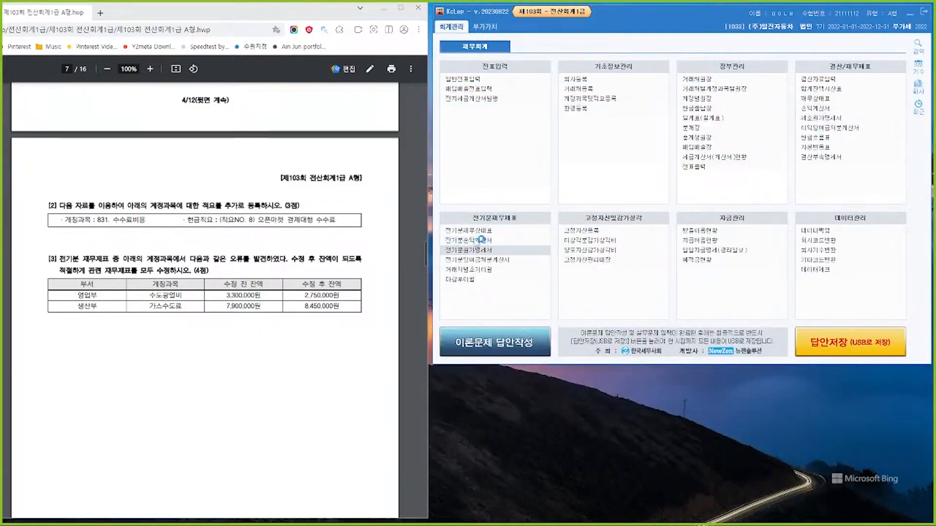
Step: In 전기분손익계산서, set the 당기제품제조원가 of 제품매출원가 to 554,485,000 and confirm
{"action": "left_click", "coordinate": [477, 241]}
{"action": "left_click_drag", "start_coordinate": [649, 27], "coordinate": [699, 25]}
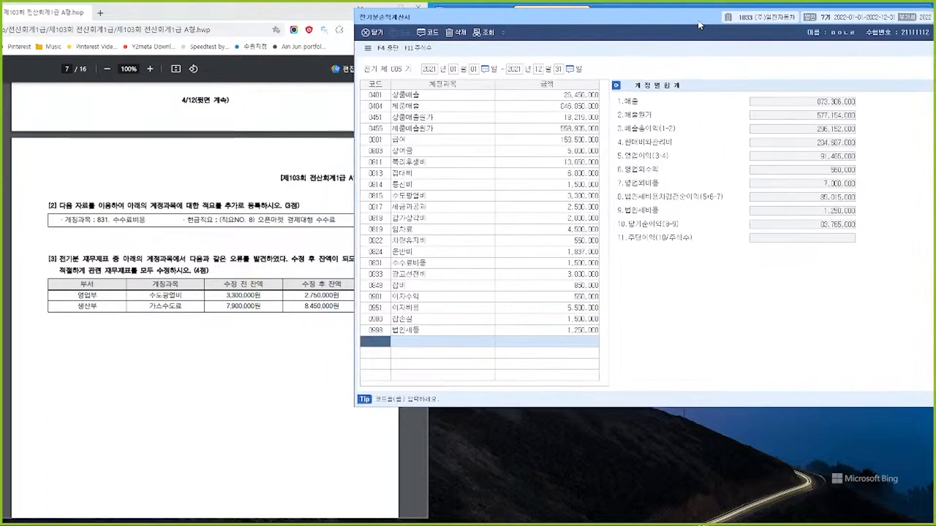
{"action": "left_click", "coordinate": [558, 131]}
{"action": "left_click", "coordinate": [697, 156]}
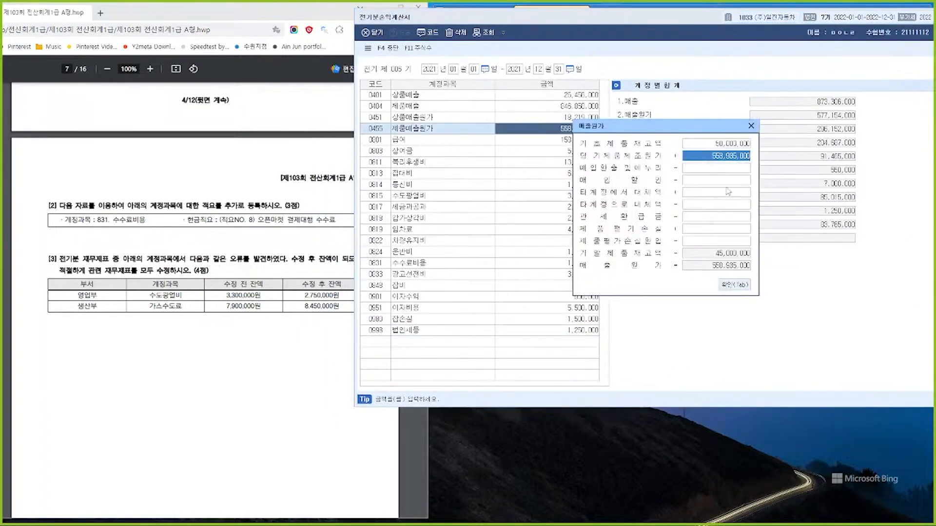
{"action": "type", "text": "55"}
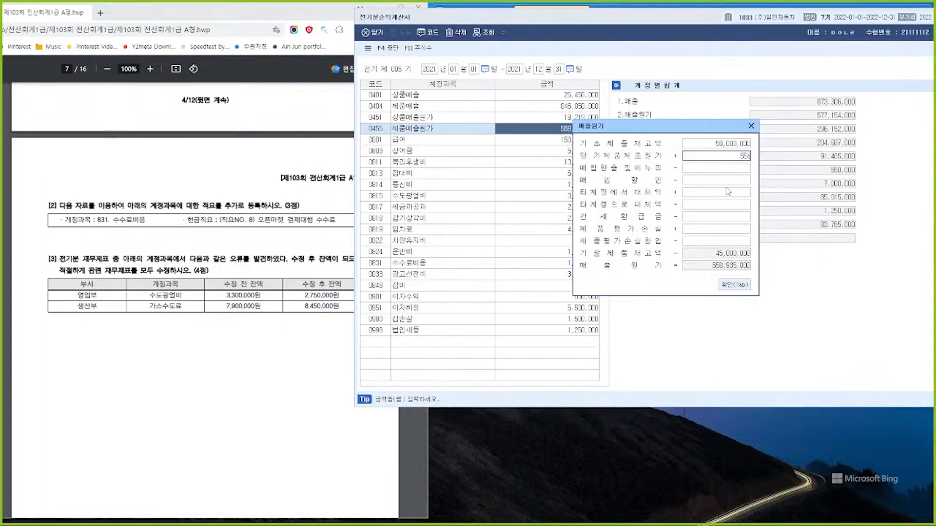
{"action": "type", "text": "4,485,000"}
{"action": "key", "text": "Return"}
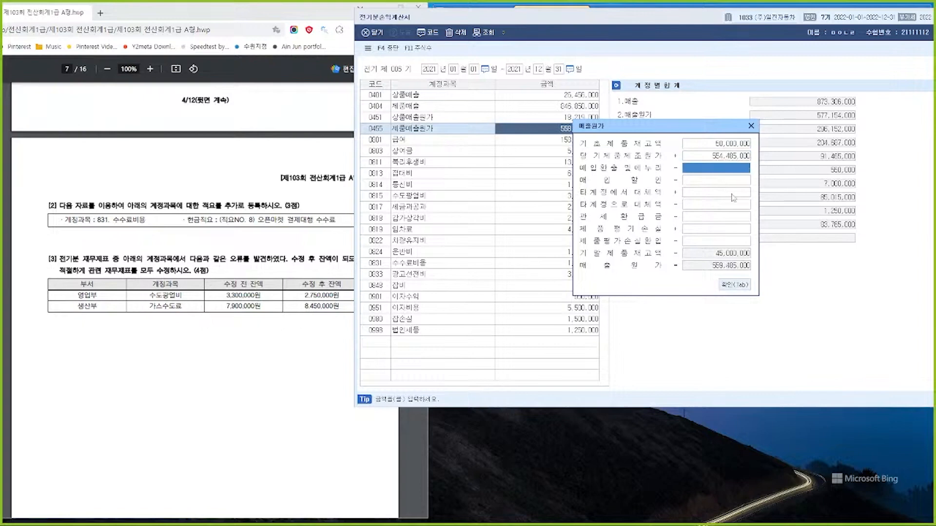
{"action": "left_click", "coordinate": [734, 285]}
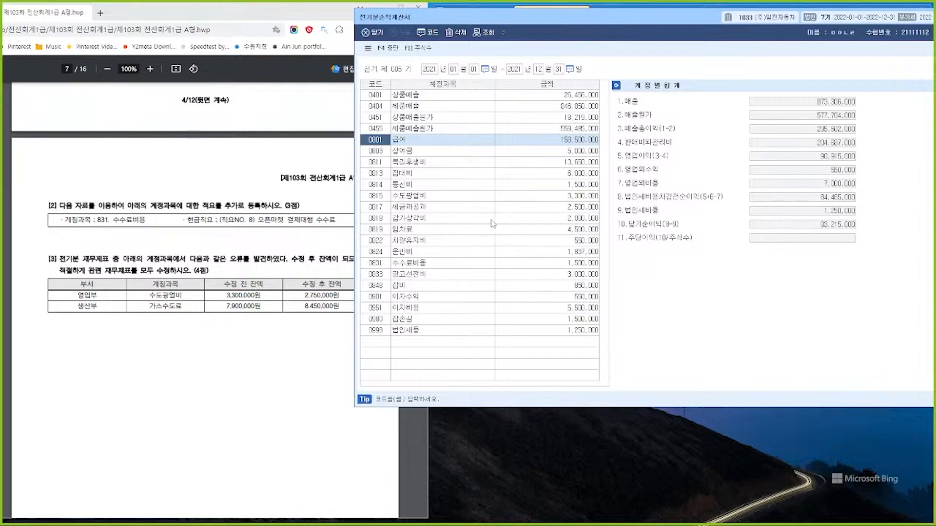
Step: Set 수도광열비 to 2,750,000 in 전기분손익계산서 and close the statement
{"action": "left_click", "coordinate": [536, 197]}
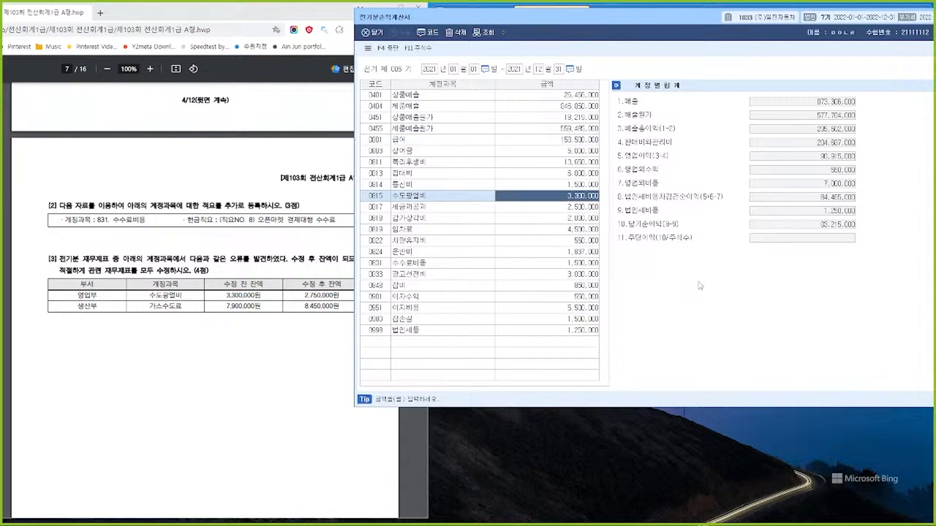
{"action": "type", "text": "2750000"}
{"action": "key", "text": "Return"}
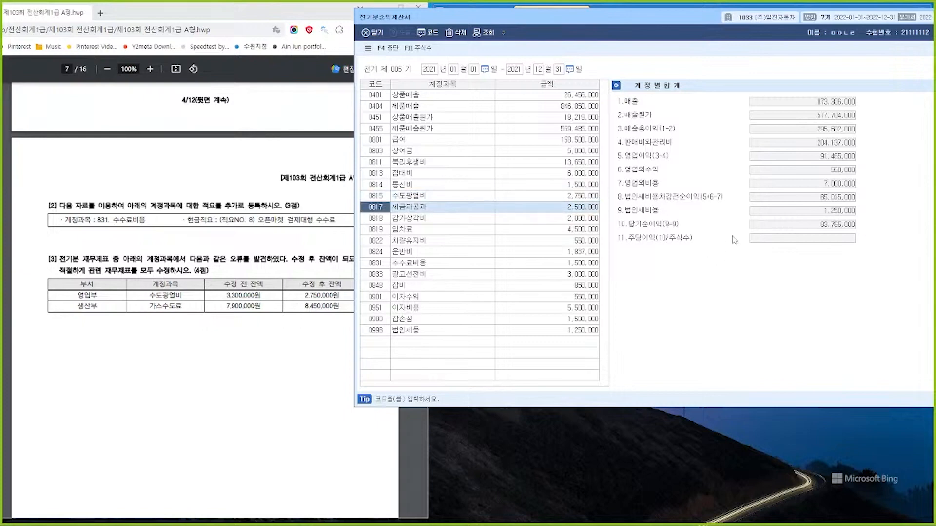
{"action": "key", "text": "Escape"}
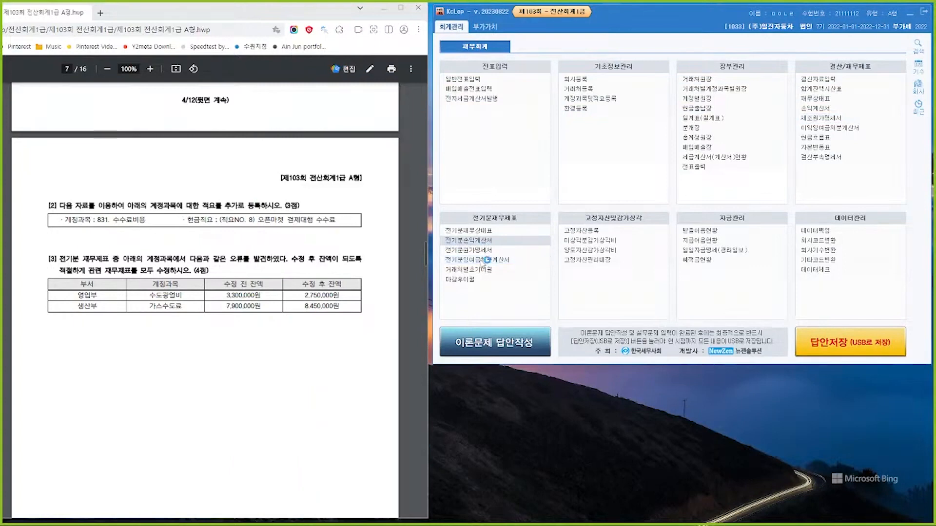
Step: Open 전기분잉여금처분계산서, load the 당기순이익 from 전기분손익계산서, and close the statement
{"action": "left_click", "coordinate": [482, 261]}
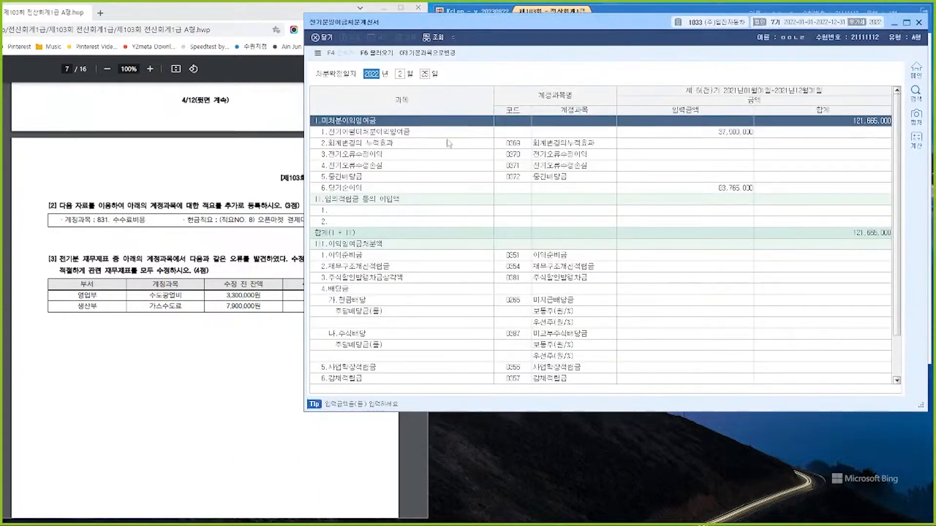
{"action": "left_click", "coordinate": [386, 52]}
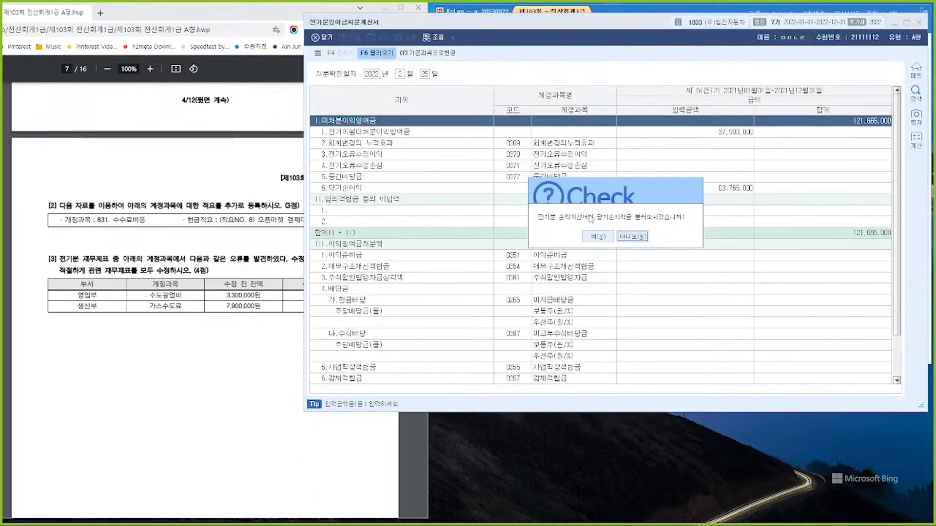
{"action": "left_click", "coordinate": [598, 236]}
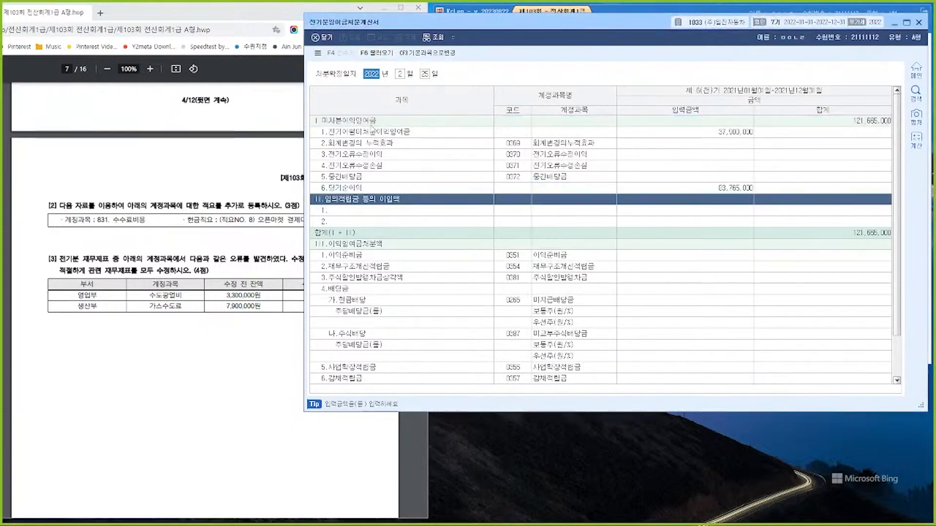
{"action": "left_click", "coordinate": [794, 124]}
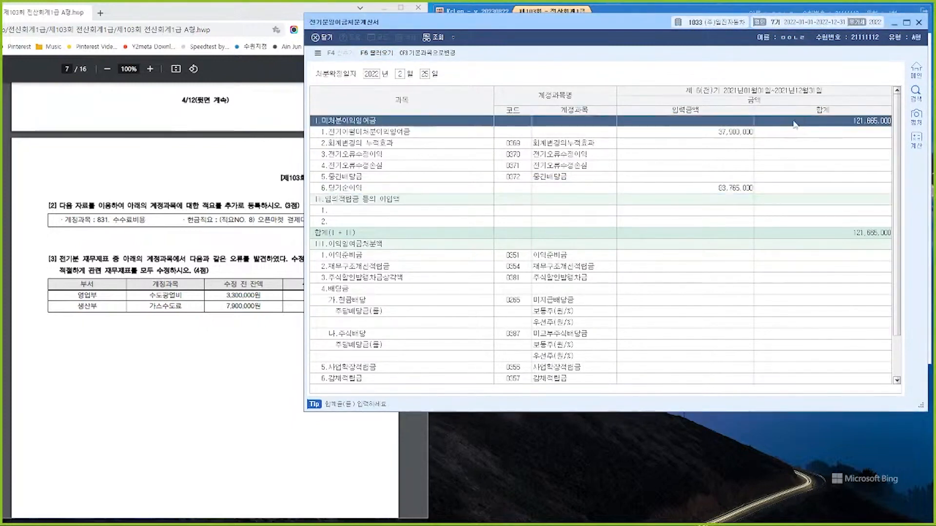
{"action": "key", "text": "Escape"}
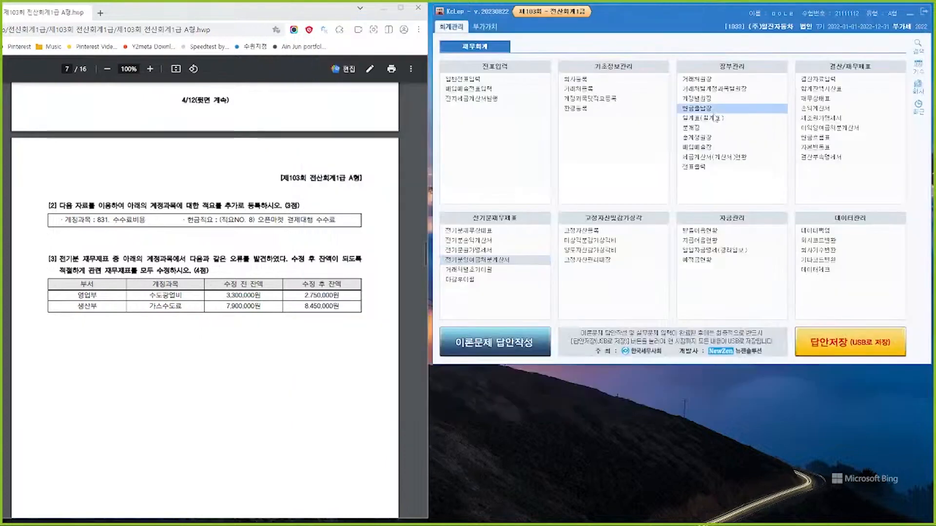
Step: Open 전기분재무상태표 and check the 이월이익잉여금 amount against the 미처분이익잉여금 total
{"action": "left_click", "coordinate": [476, 231]}
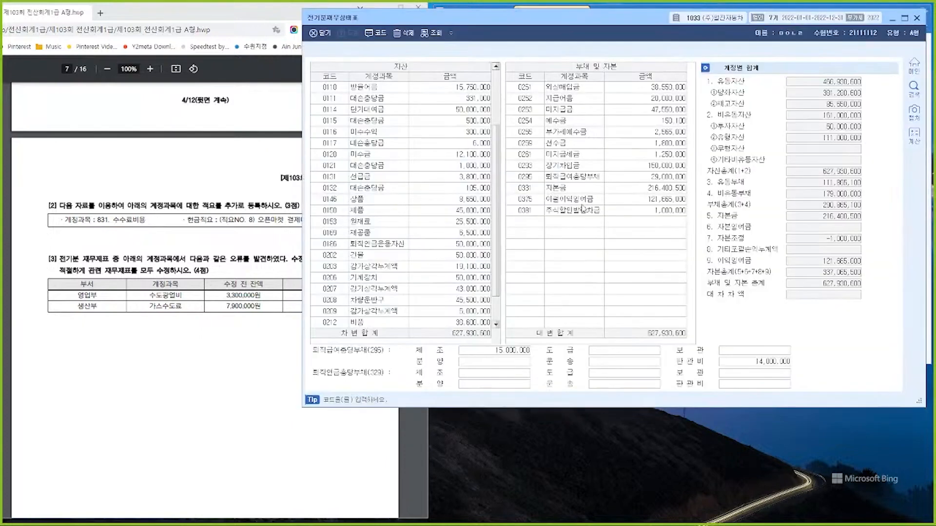
{"action": "left_click", "coordinate": [650, 201]}
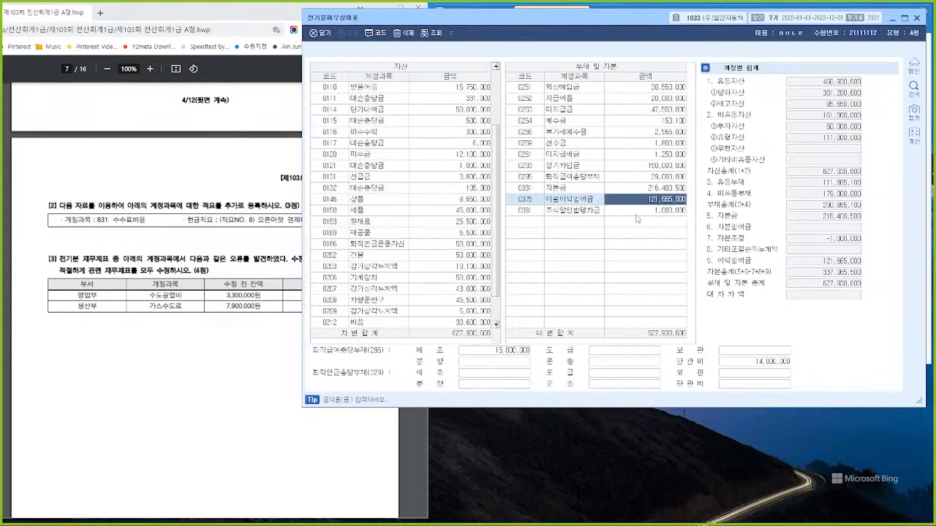
{"action": "left_click_drag", "start_coordinate": [548, 27], "coordinate": [614, 35]}
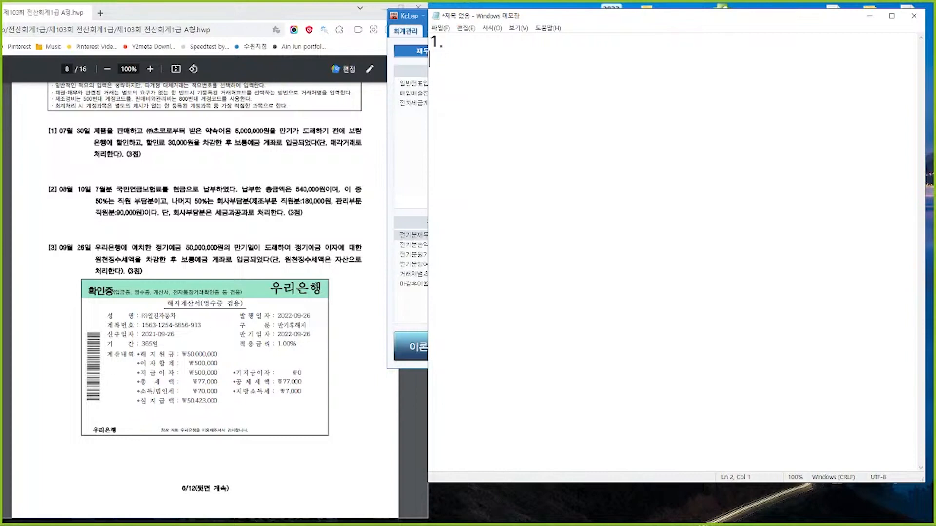
Step: In Notepad, write / 받을어음 under item 1 and list the cases 1. 배서양도, 2. 추심 and 3. 할인 below it
{"action": "type", "text": "/ 밥을어음"}
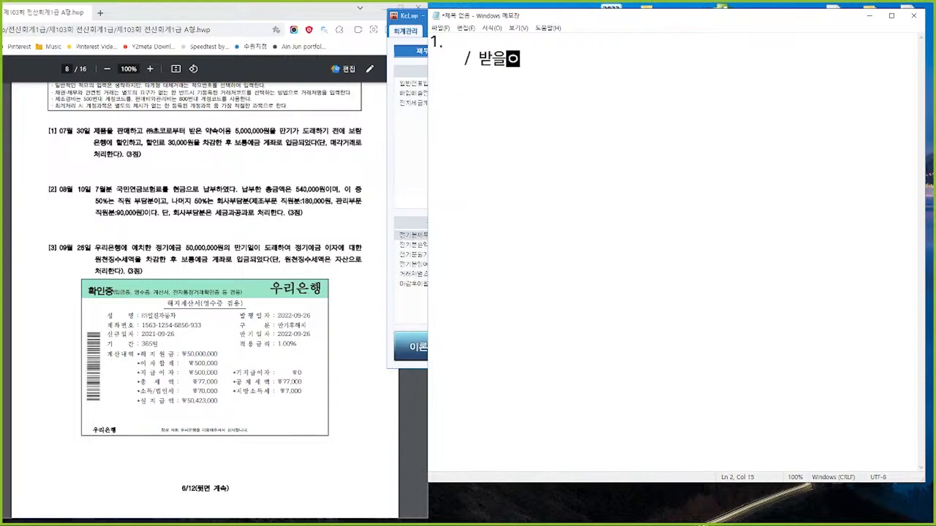
{"action": "key", "text": "Return"}
{"action": "type", "text": "1."}
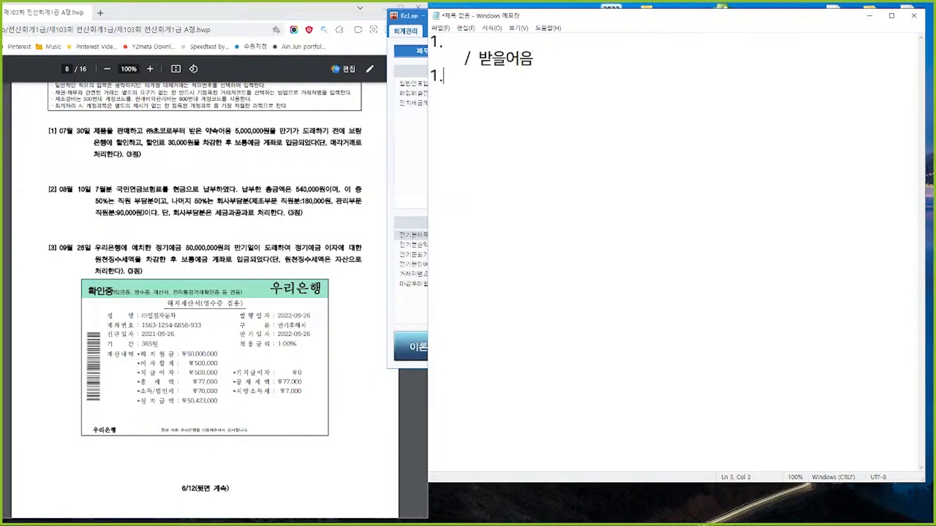
{"action": "type", "text": " 배서양도"}
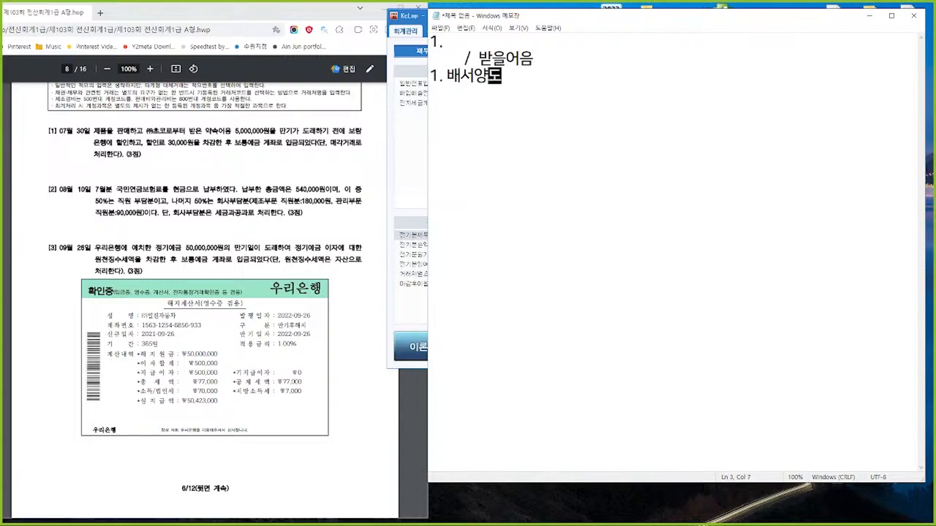
{"action": "key", "text": "Return"}
{"action": "type", "text": "2. 추심"}
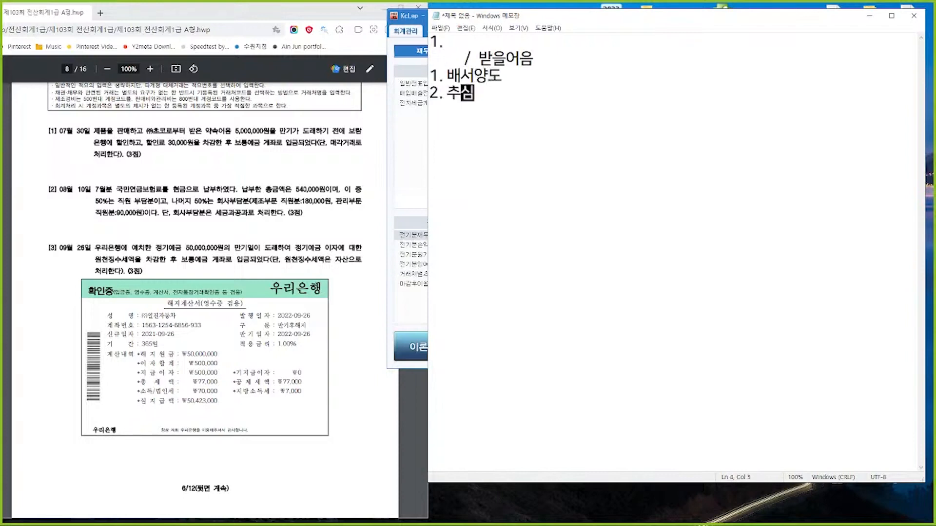
{"action": "key", "text": "Return"}
{"action": "type", "text": "3. 할인"}
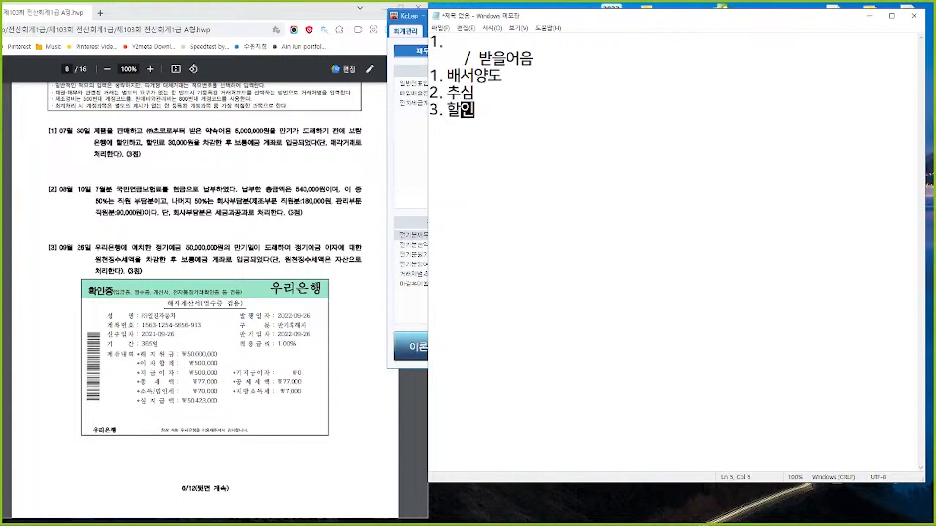
Step: Widen the space before / 받을어음 and note 수수료비용 beside 추심 and 매출채권처분손실 beside 할인
{"action": "key", "text": "Up"}
{"action": "key", "text": "Up"}
{"action": "key", "text": "Up"}
{"action": "key", "text": "Left"}
{"action": "key", "text": "Left"}
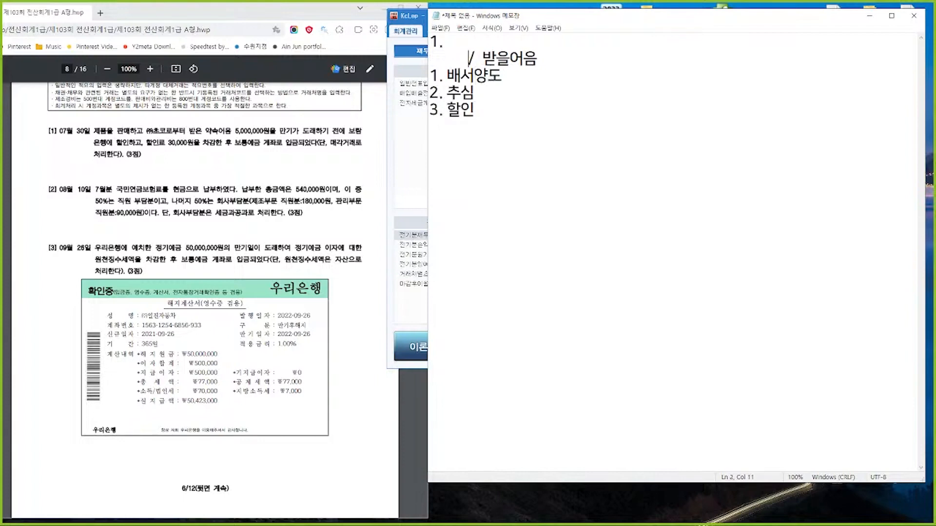
{"action": "key", "text": "Down"}
{"action": "key", "text": "Down"}
{"action": "type", "text": ": "}
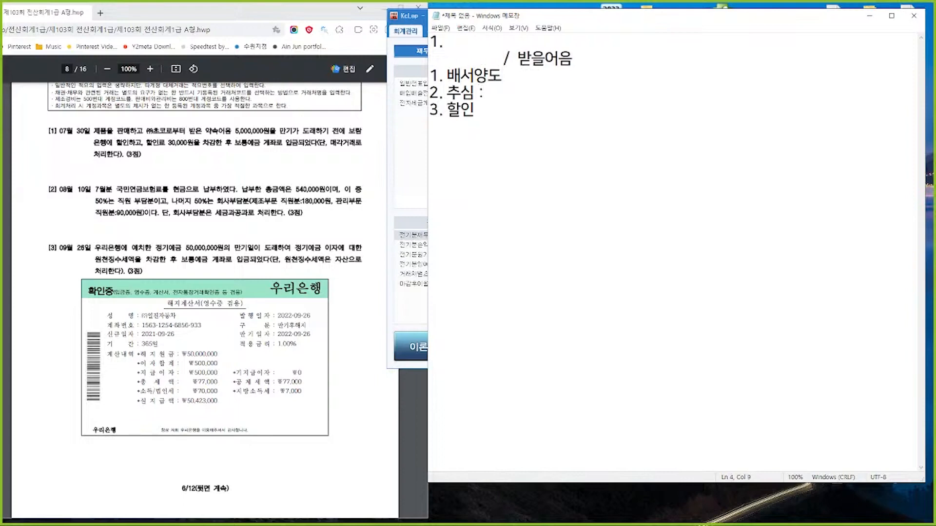
{"action": "type", "text": "수수료비용"}
{"action": "key", "text": "Down"}
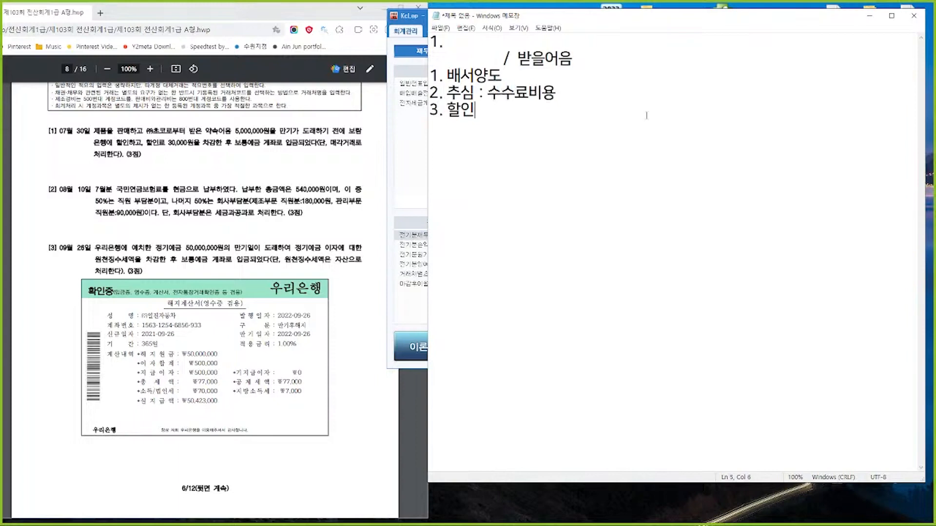
{"action": "type", "text": ": 매출"}
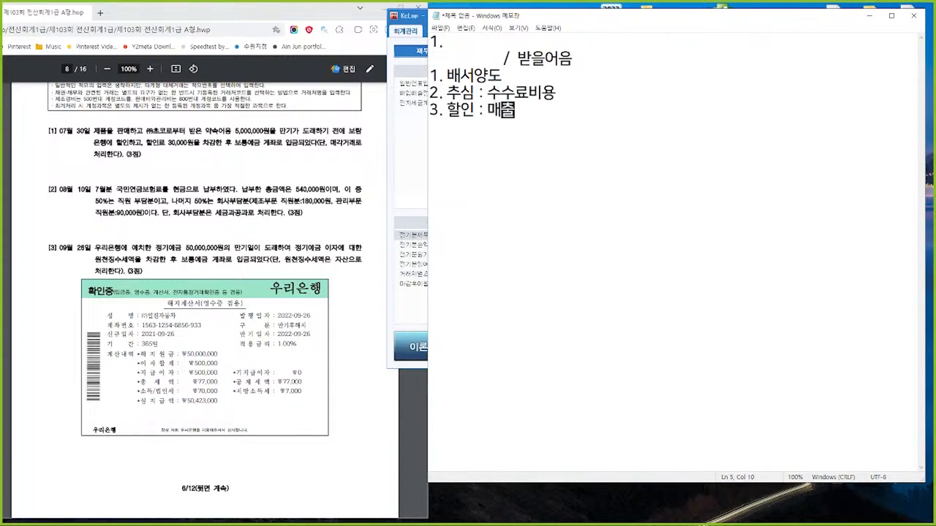
{"action": "type", "text": "채권처분손실"}
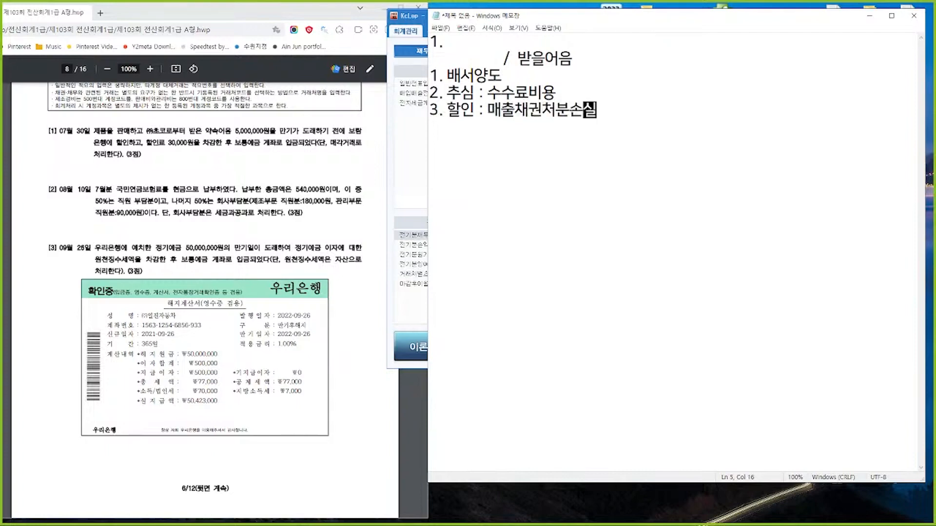
Step: Below the list, write the credit side of the July 30 entry as / 받을어음(초코) 5,000,000
{"action": "key", "text": "Return"}
{"action": "key", "text": "Return"}
{"action": "type", "text": "/  받을어음 "}
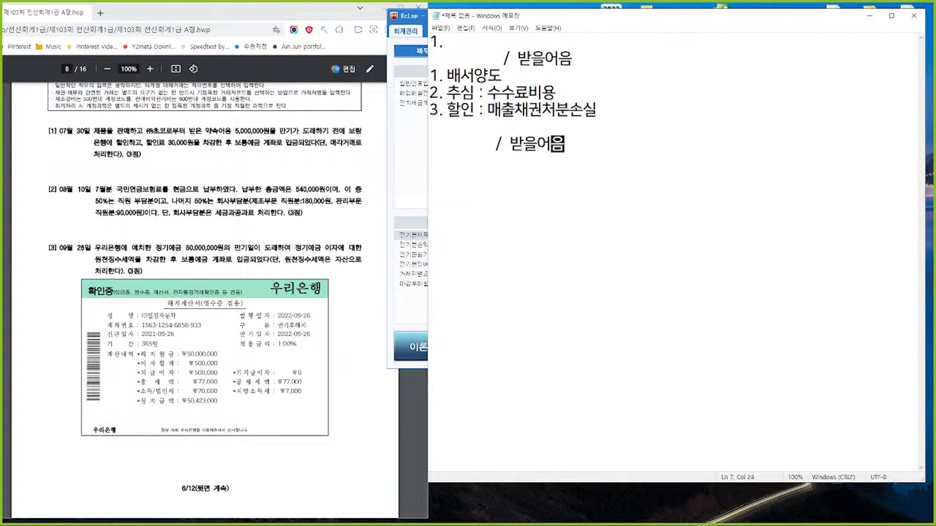
{"action": "type", "text": "5,000,000"}
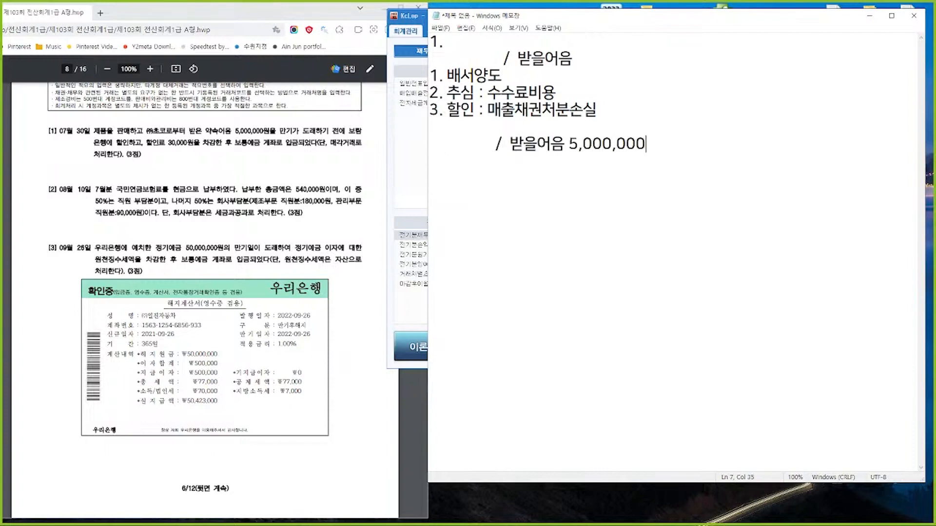
{"action": "key", "text": "Left"}
{"action": "key", "text": "Left"}
{"action": "key", "text": "Left"}
{"action": "key", "text": "Left"}
{"action": "key", "text": "Right"}
{"action": "type", "text": "("}
{"action": "type", "text": "초코)"}
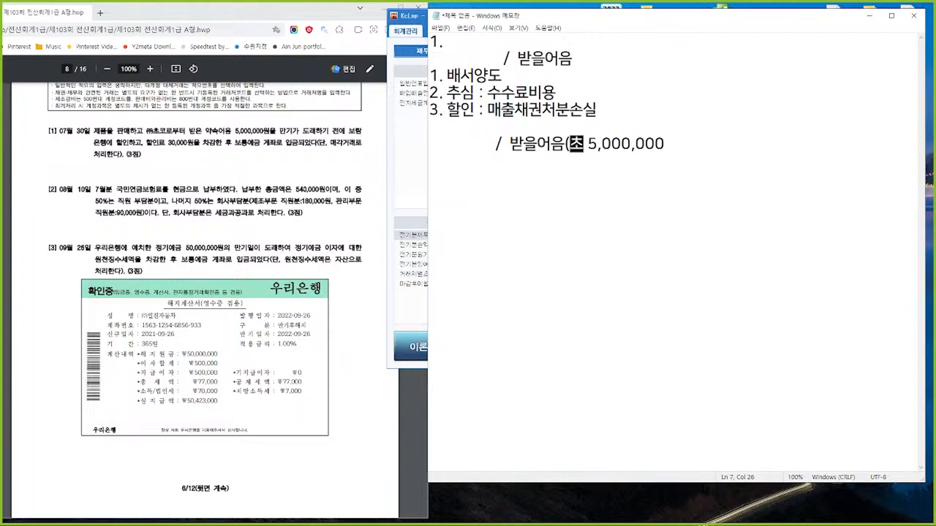
Step: Write the debit side of the July 30 entry as 매출채권처분손실 30,000 and 보통예금 4,970,000
{"action": "key", "text": "Home"}
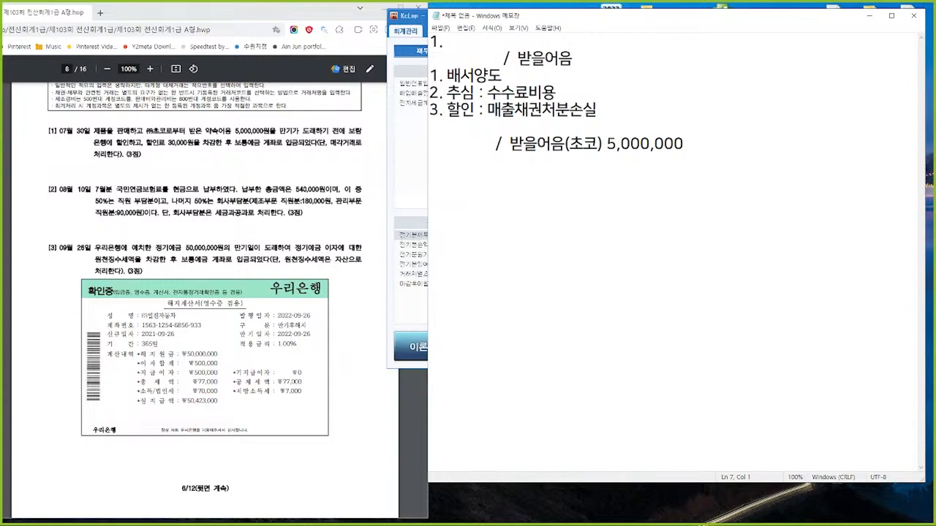
{"action": "type", "text": "매출채권처분"}
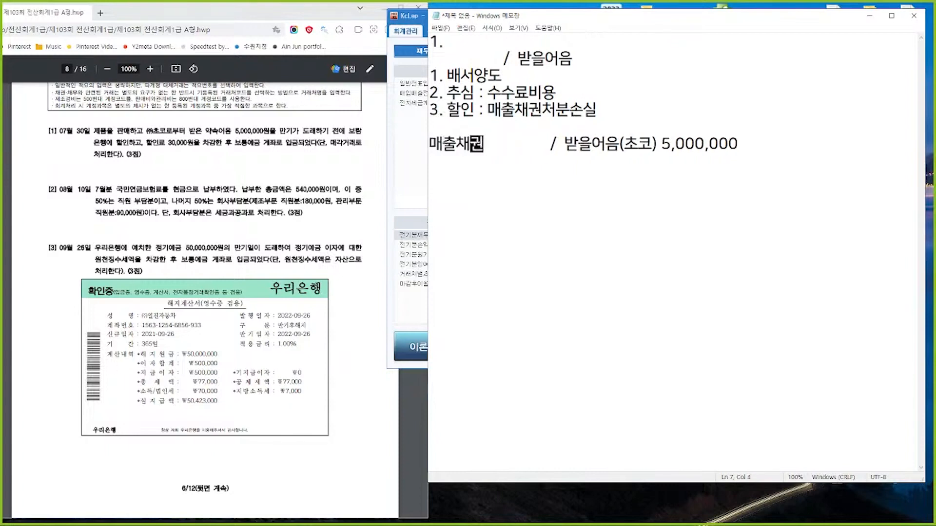
{"action": "type", "text": "손실 30,000"}
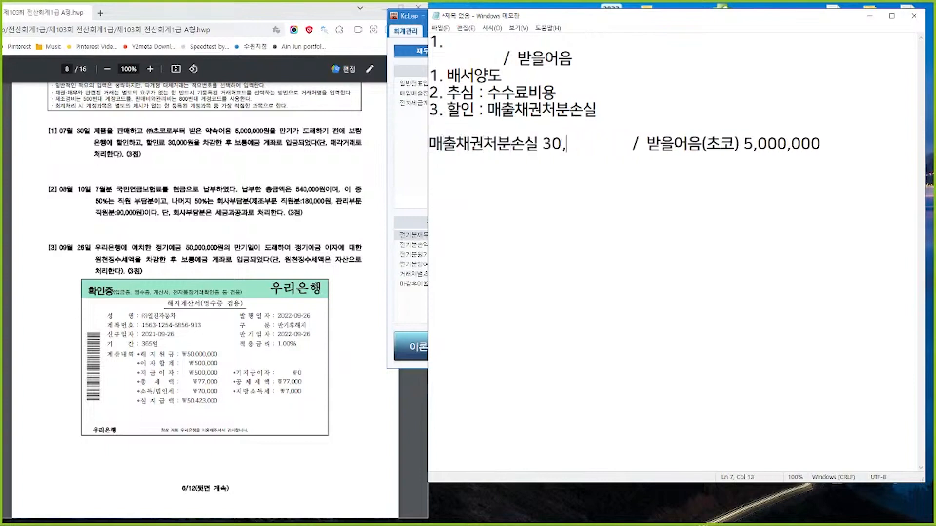
{"action": "key", "text": "Delete"}
{"action": "key", "text": "End"}
{"action": "key", "text": "Return"}
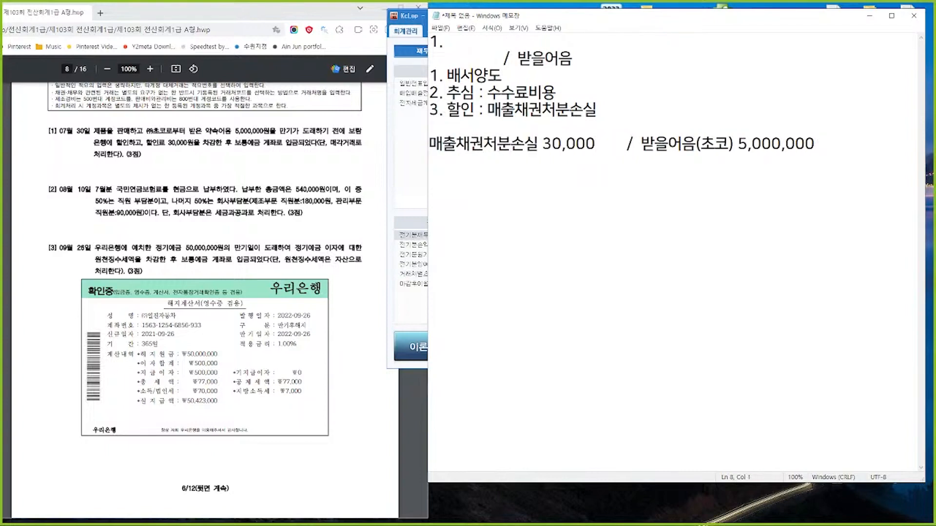
{"action": "type", "text": "보통예금 "}
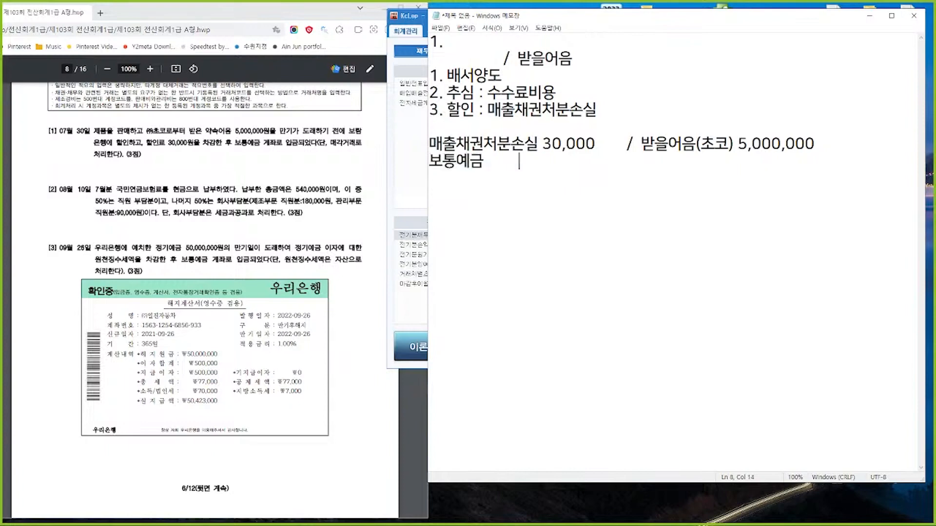
{"action": "type", "text": "         4,970,000"}
{"action": "key", "text": "Return"}
{"action": "key", "text": "Return"}
Step: Add the heading 2. for the August 10 entry and write the debit line 예수금 270,000 under it
{"action": "type", "text": "2."}
{"action": "key", "text": "Return"}
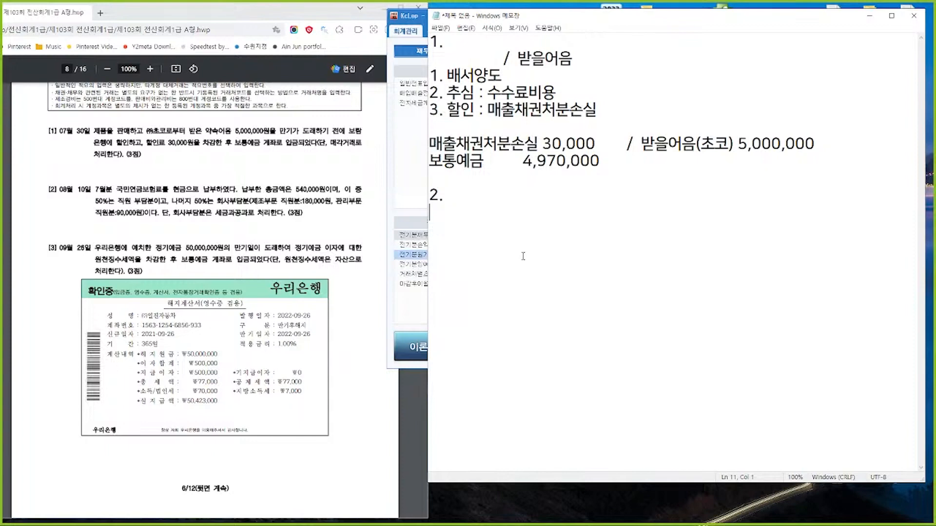
{"action": "type", "text": "ㅇ"}
{"action": "type", "text": "예수금 "}
{"action": "type", "text": "270,000"}
{"action": "key", "text": "Return"}
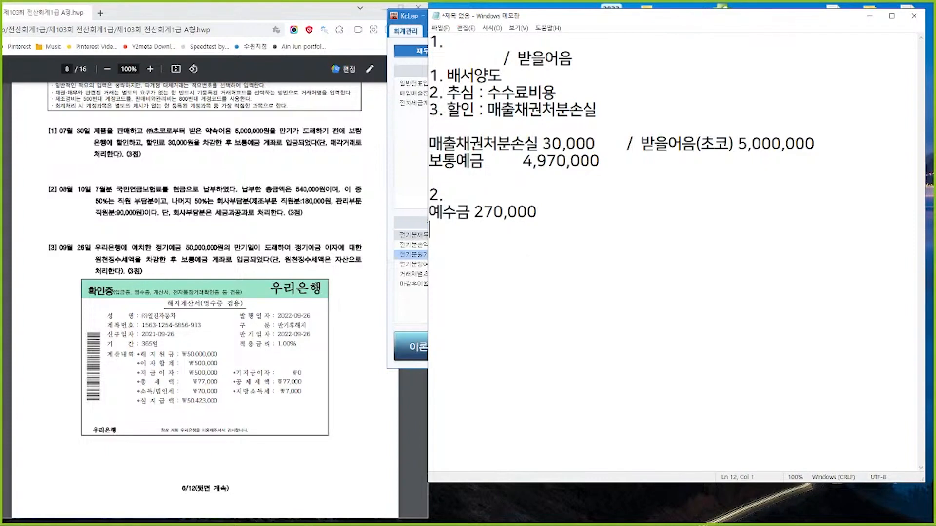
Step: Below 예수금, add the debit lines 세금과공과(제) 180,000 and 세금과공과(판) 90,000 to the August 10 entry
{"action": "type", "text": "세금과공과"}
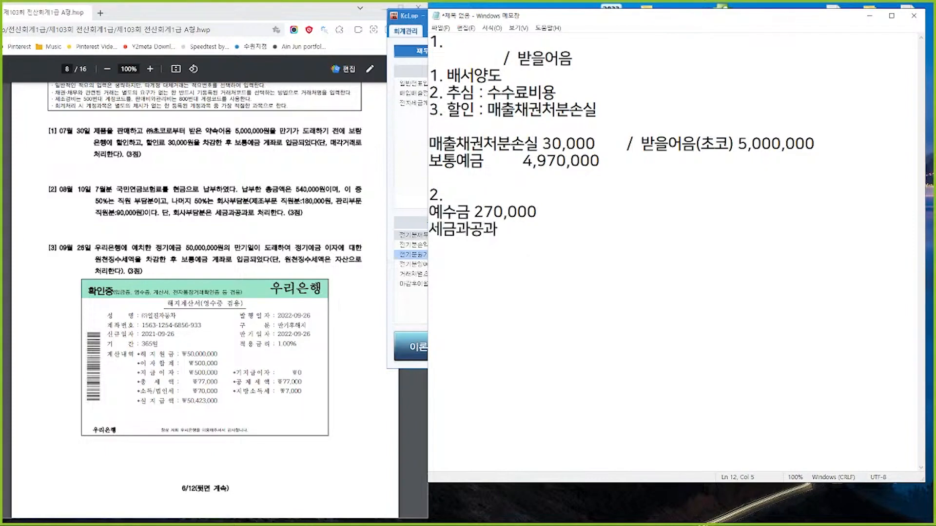
{"action": "type", "text": "(제) 180,000"}
{"action": "key", "text": "Return"}
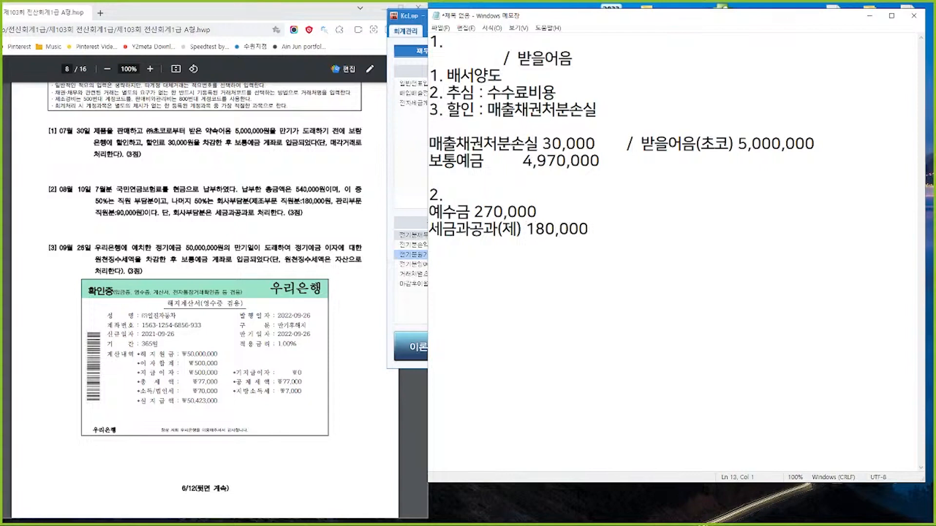
{"action": "type", "text": "세금과공과("}
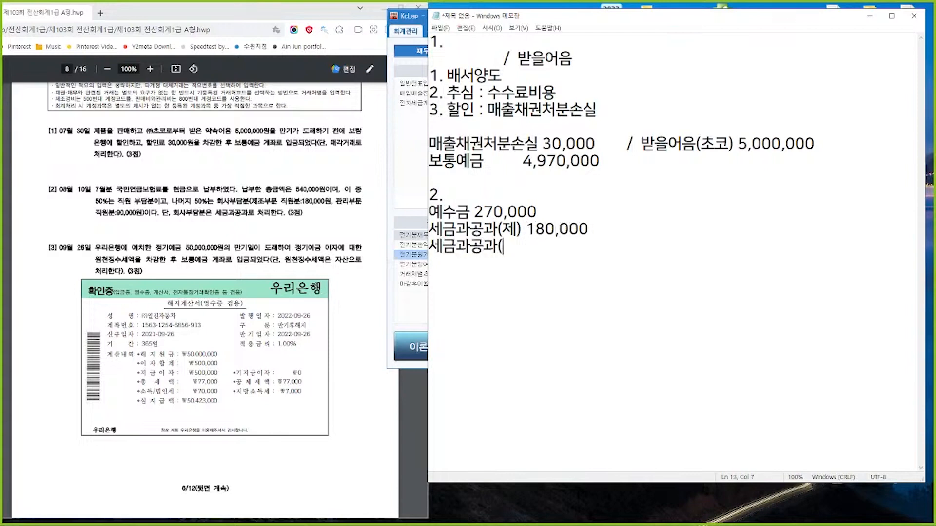
{"action": "type", "text": "판)    90,00"}
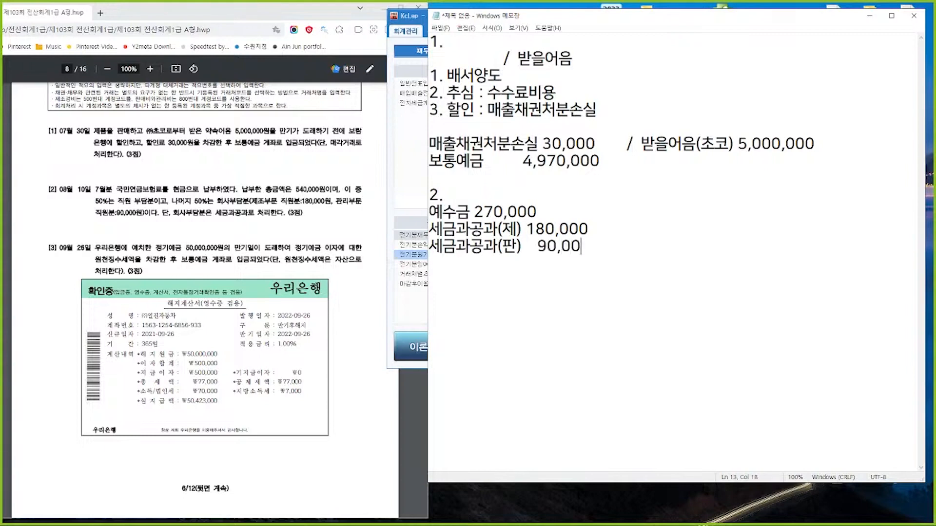
{"action": "type", "text": "0"}
Step: Write the credit side of the August 10 entry as / 현금 540,000 on the 예수금 line
{"action": "key", "text": "Up"}
{"action": "key", "text": "Up"}
{"action": "type", "text": "/ "}
{"action": "type", "text": "현금 540,000"}
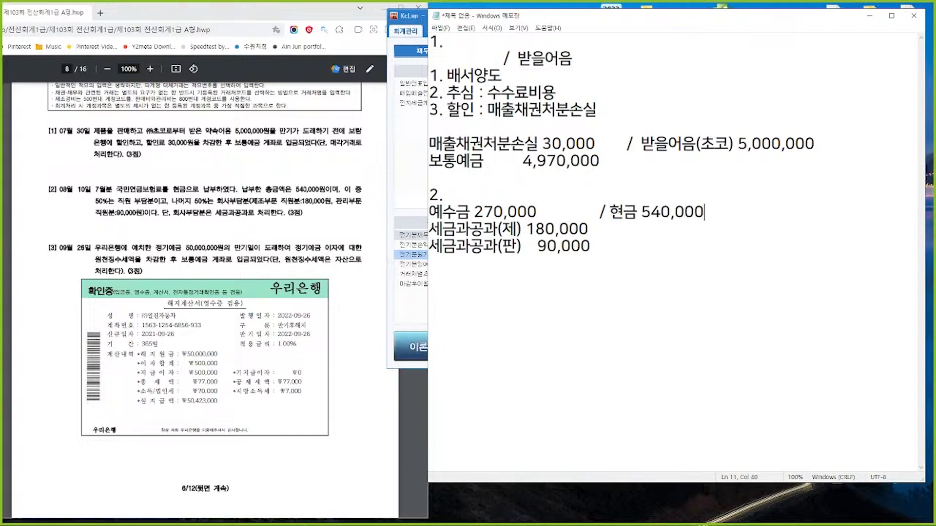
Step: Add the heading 3. for the September 26 entry with the debit lines 보통예금 50,423,000 and 선납세금 77,000
{"action": "key", "text": "Down"}
{"action": "key", "text": "Down"}
{"action": "key", "text": "Return"}
{"action": "type", "text": "3."}
{"action": "key", "text": "Return"}
{"action": "key", "text": "Return"}
{"action": "type", "text": "보통예"}
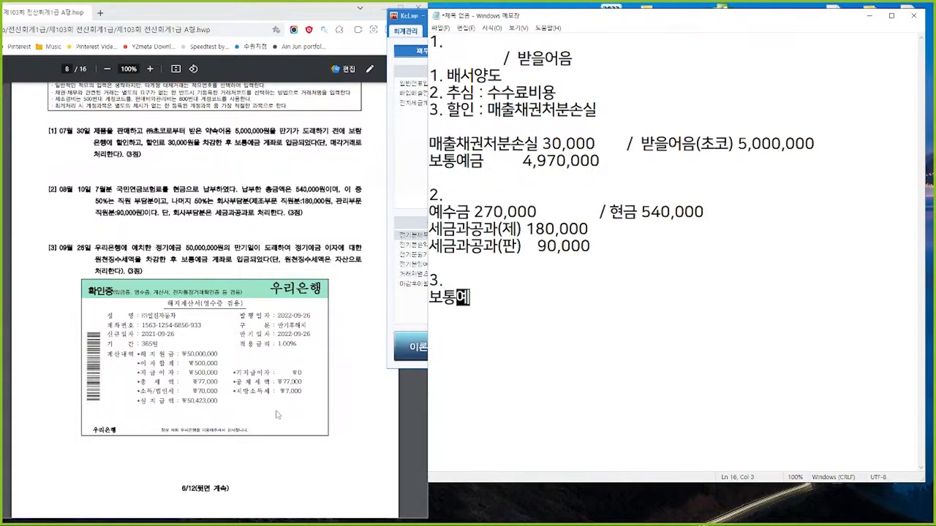
{"action": "type", "text": "금 50,"}
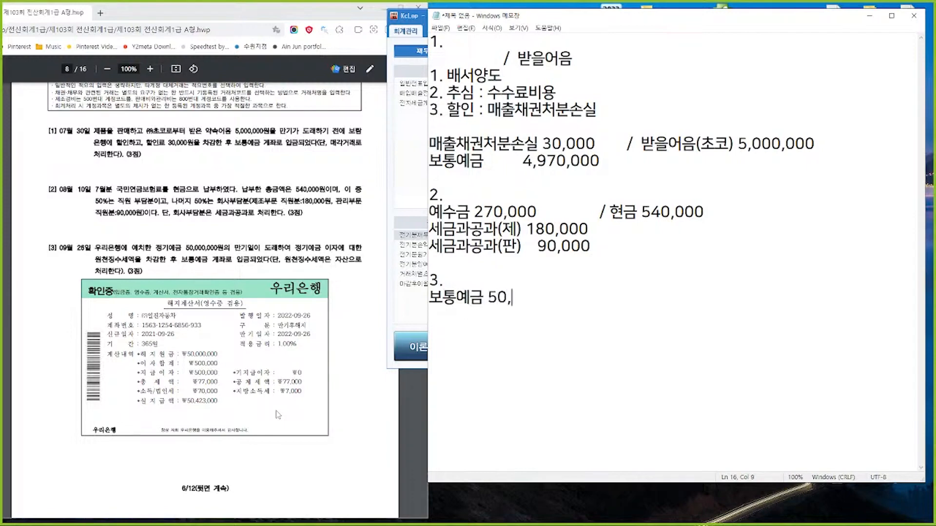
{"action": "type", "text": "423,000"}
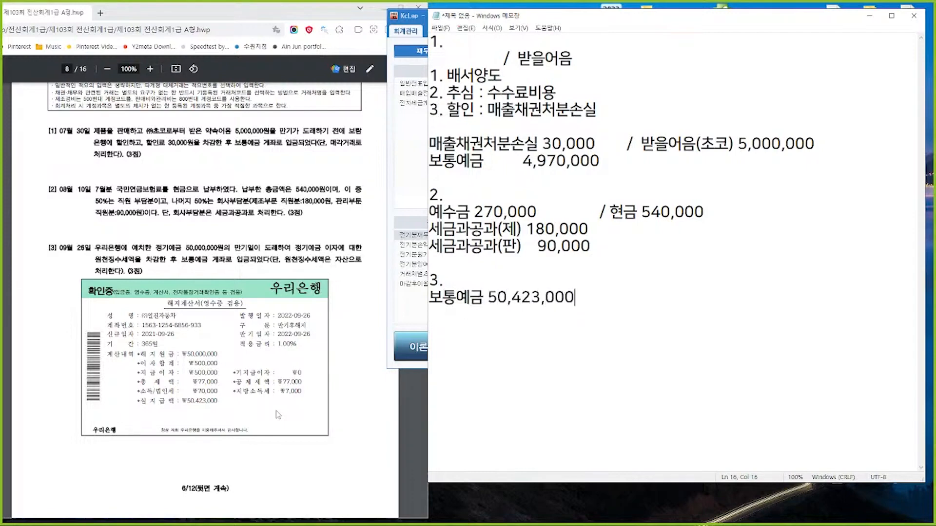
{"action": "key", "text": "Return"}
{"action": "type", "text": "선납세금         77"}
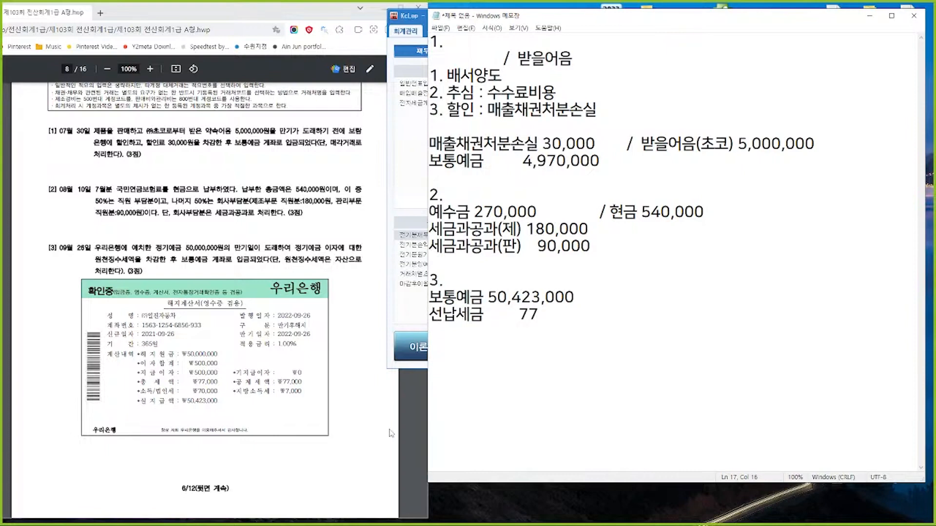
{"action": "type", "text": ",000"}
Step: Write the credit side of the September 26 entry as / 정기예금 50,000,000 and 이자수익 500,000
{"action": "key", "text": "Up"}
{"action": "type", "text": "/"}
{"action": "type", "text": " 정기예금"}
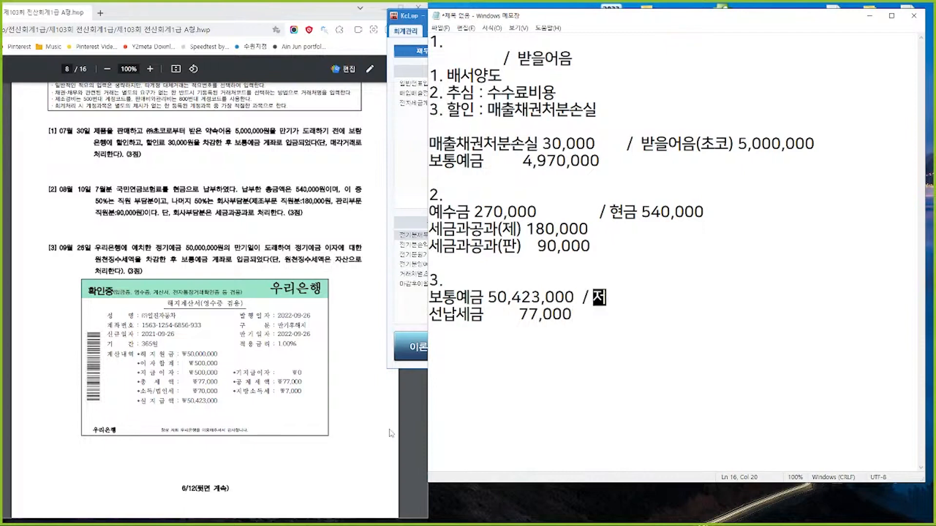
{"action": "type", "text": " 50,000,000"}
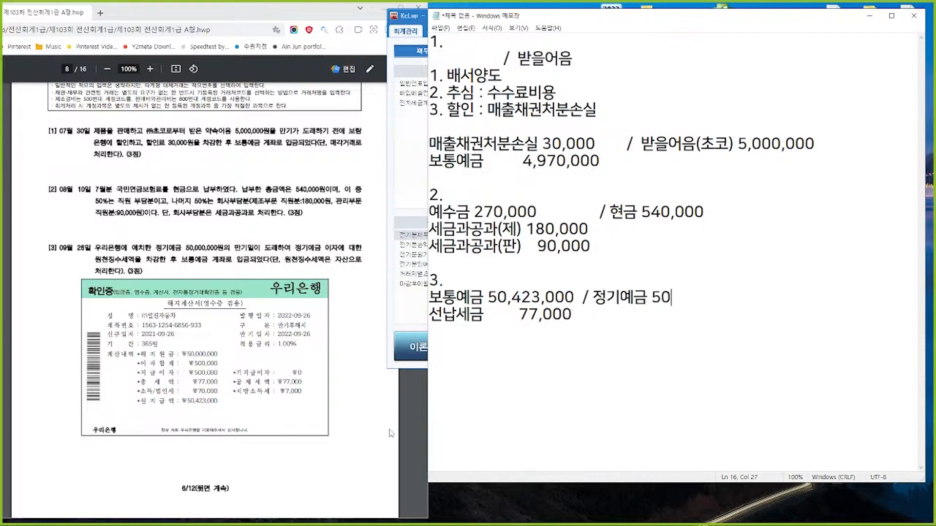
{"action": "key", "text": "Down"}
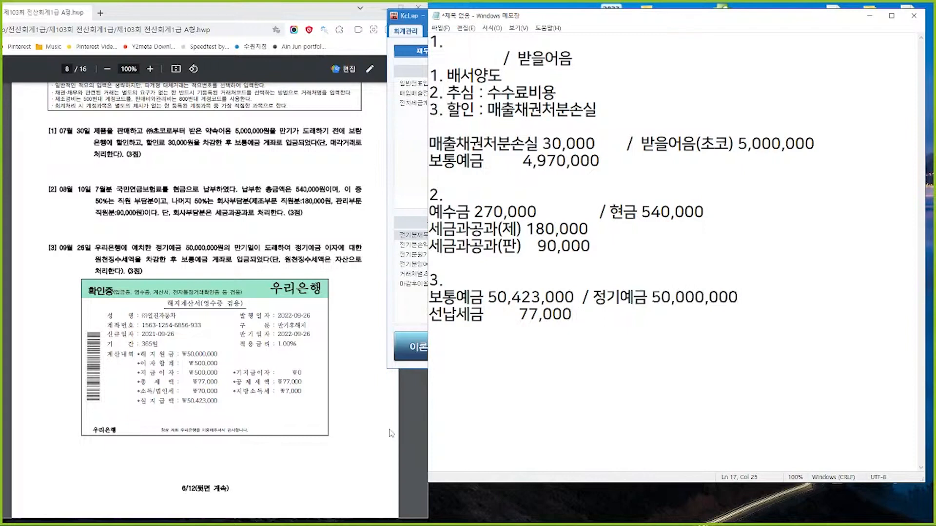
{"action": "type", "text": "이자수익"}
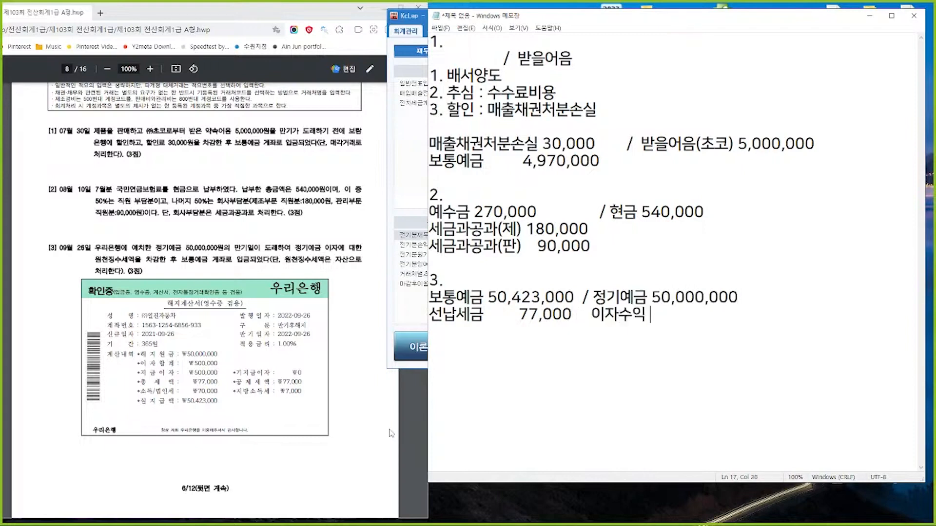
{"action": "type", "text": "       500,000"}
Step: Add the heading 4. for the October 26 entry and write / 자본금(주식수 * 액면가) with 10,000 * 5000 = 50,000,000 beneath it
{"action": "key", "text": "Return"}
{"action": "key", "text": "Return"}
{"action": "scroll", "coordinate": [372, 343], "scroll_direction": "down", "scroll_amount": 8}
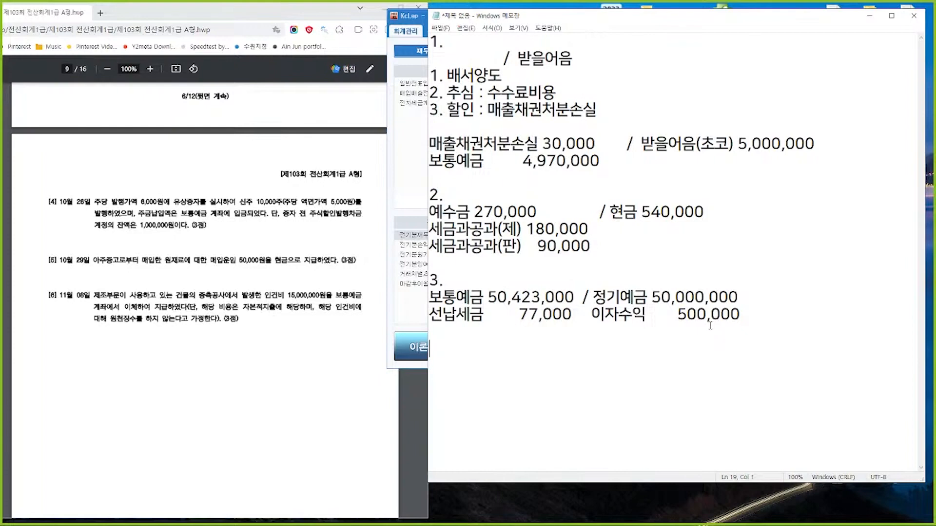
{"action": "type", "text": "4."}
{"action": "key", "text": "Return"}
{"action": "type", "text": "/ 자본금"}
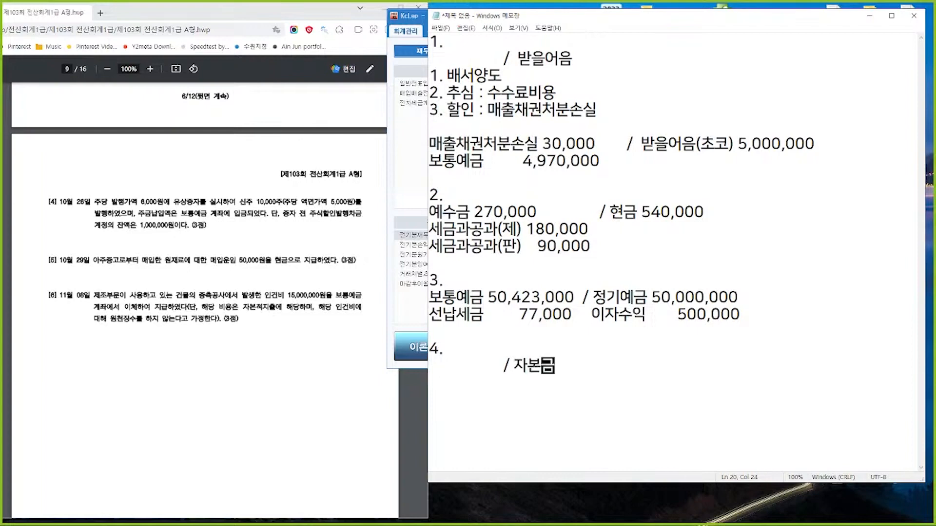
{"action": "type", "text": "(주식"}
{"action": "type", "text": "수"}
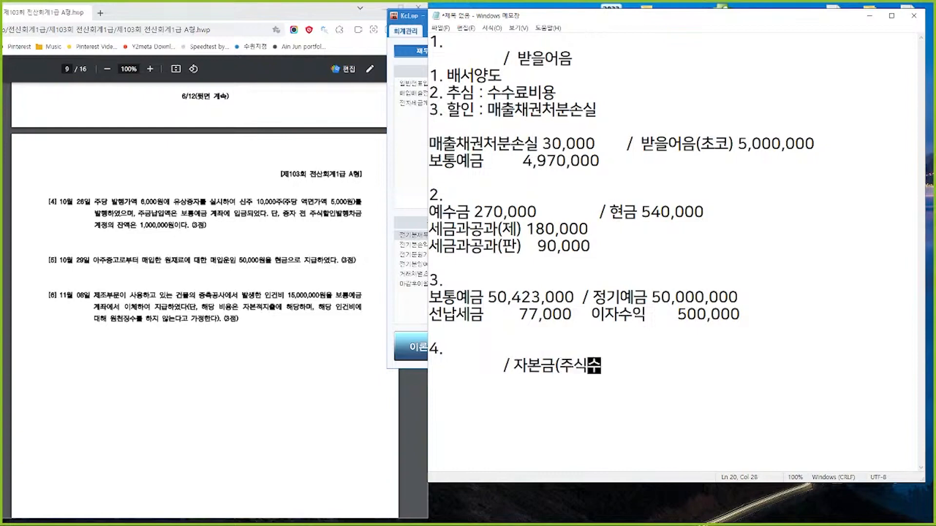
{"action": "type", "text": " * 액면ㄱㅏ)"}
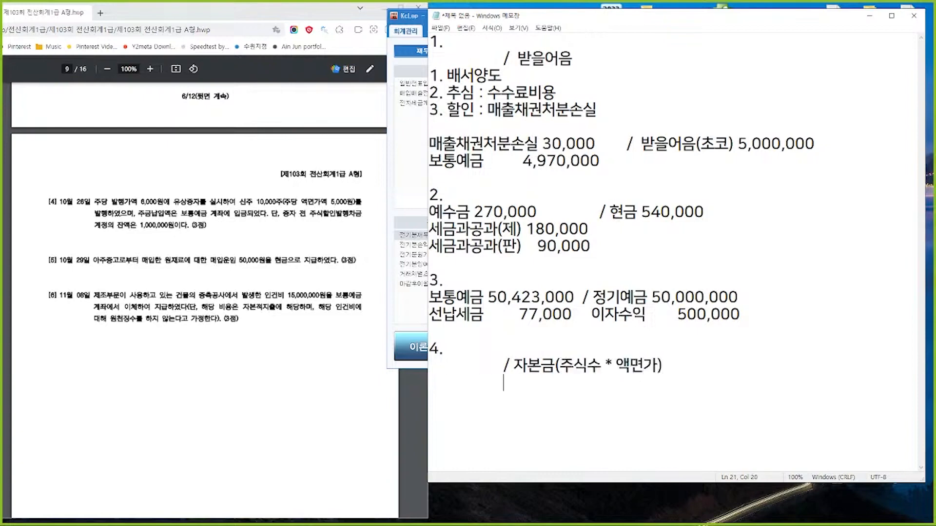
{"action": "type", "text": "                              10,000 * "}
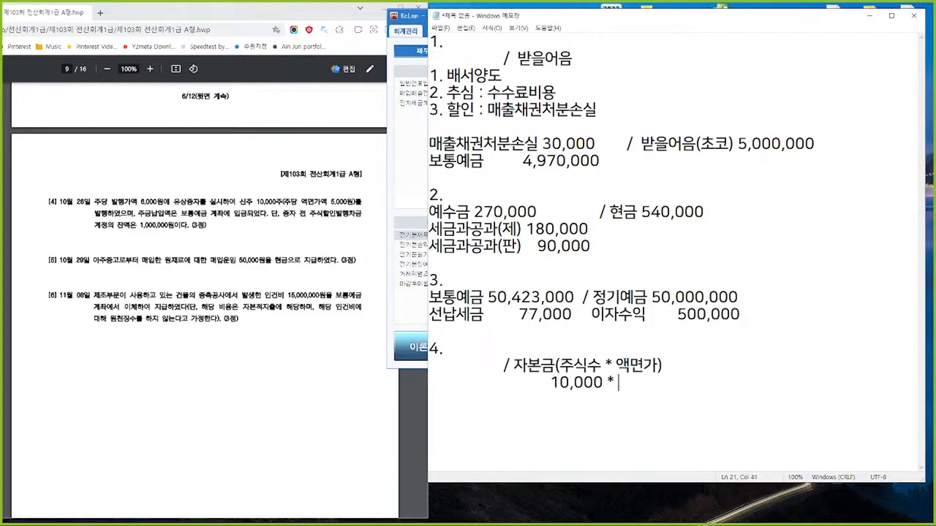
{"action": "type", "text": "5000  =50,000,000"}
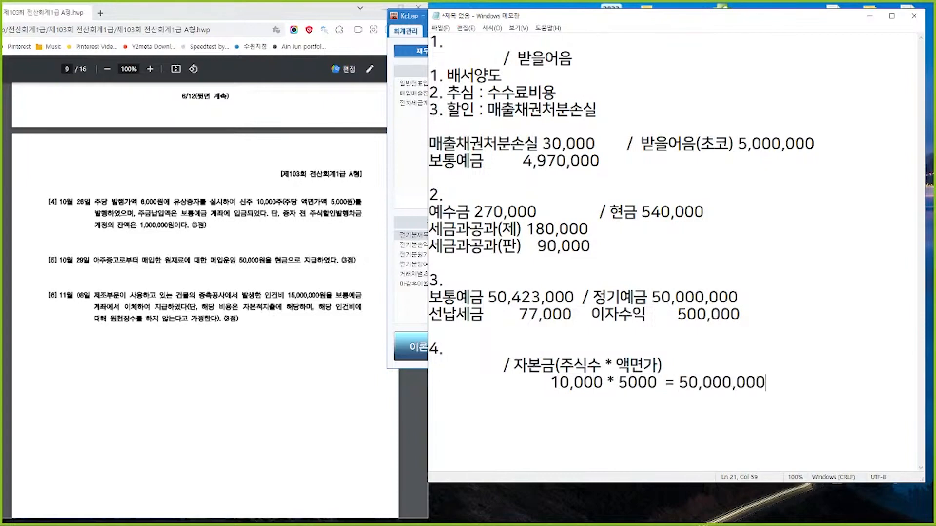
Step: Write 보통예금 60,000,000 as the debit side of the October 26 entry and realign the capital calculation under 자본금
{"action": "key", "text": "Home"}
{"action": "key", "text": "Up"}
{"action": "type", "text": "보통예금 "}
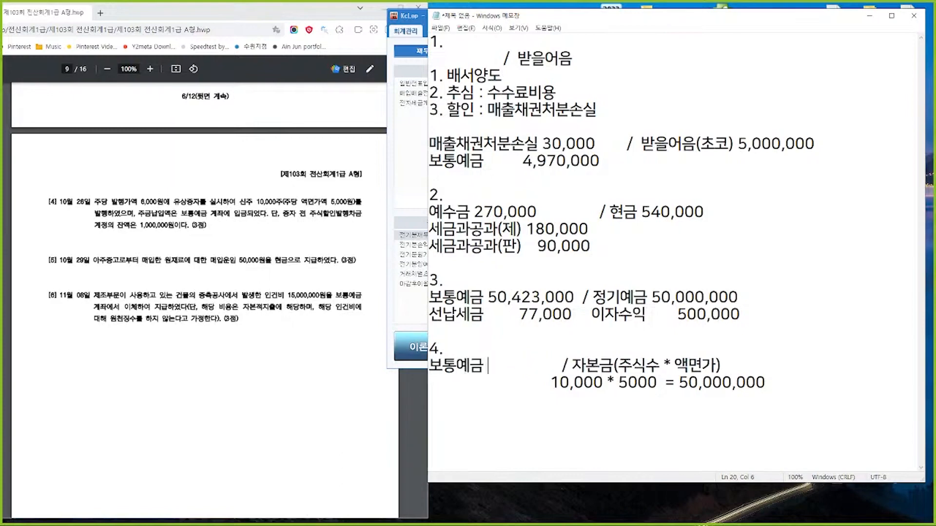
{"action": "type", "text": "60,000,000"}
{"action": "key", "text": "Down"}
{"action": "key", "text": "Home"}
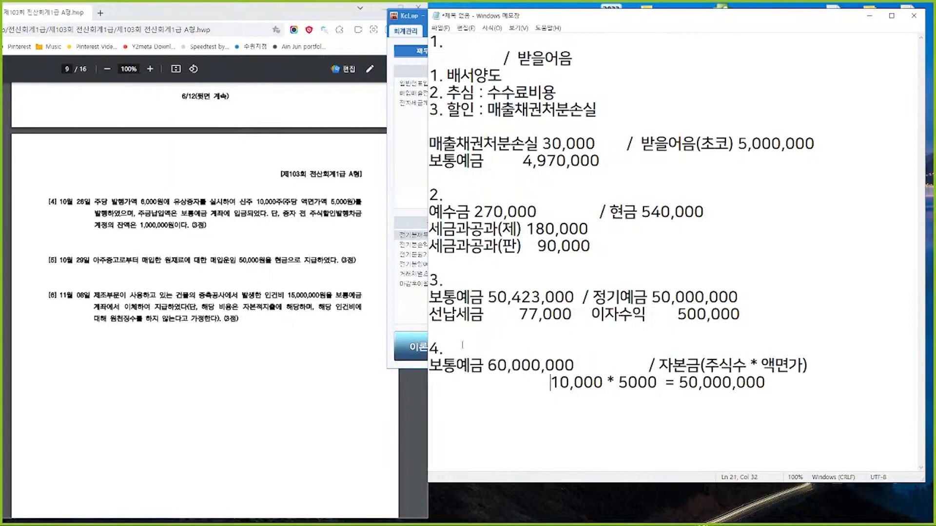
{"action": "key", "text": "End"}
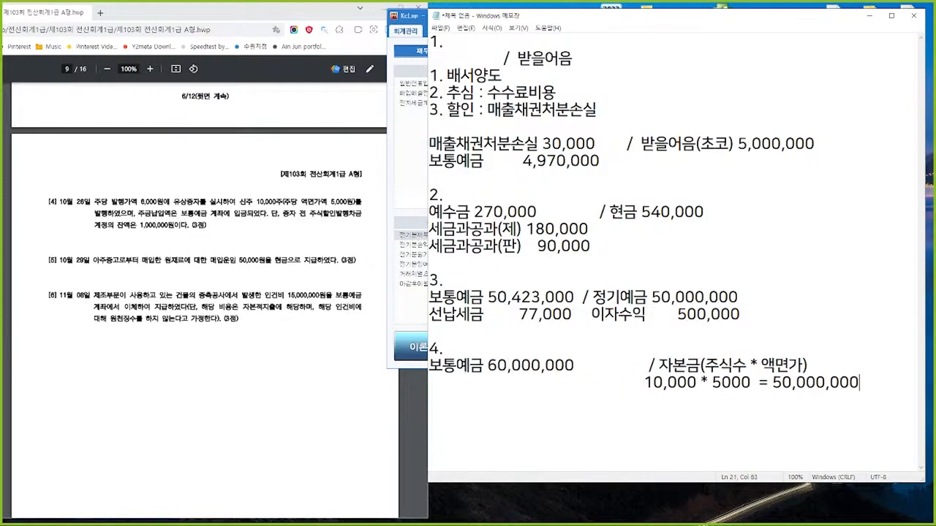
Step: Add the credit lines 주식할인발행차금 1,000,000 and 주식발행초과금 9,000,000 under the capital calculation
{"action": "key", "text": "Return"}
{"action": "type", "text": "주식할인발"}
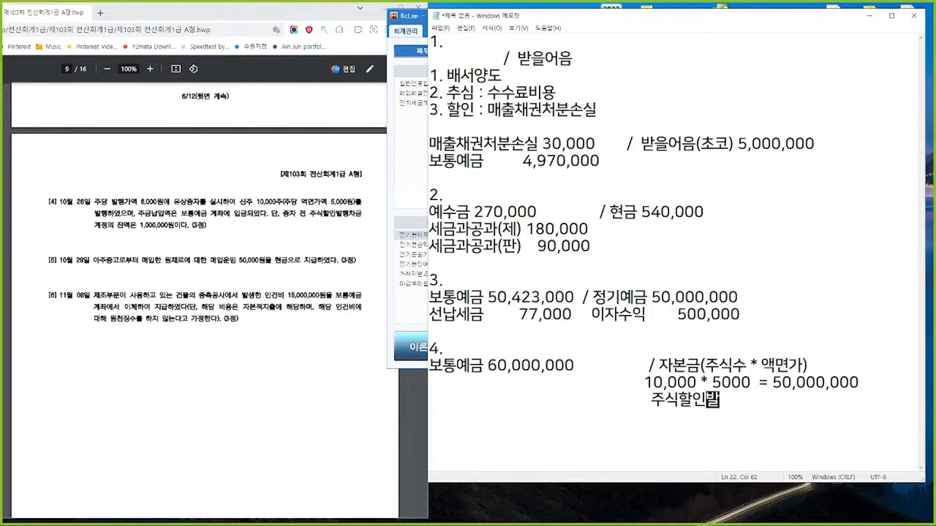
{"action": "type", "text": "행차금"}
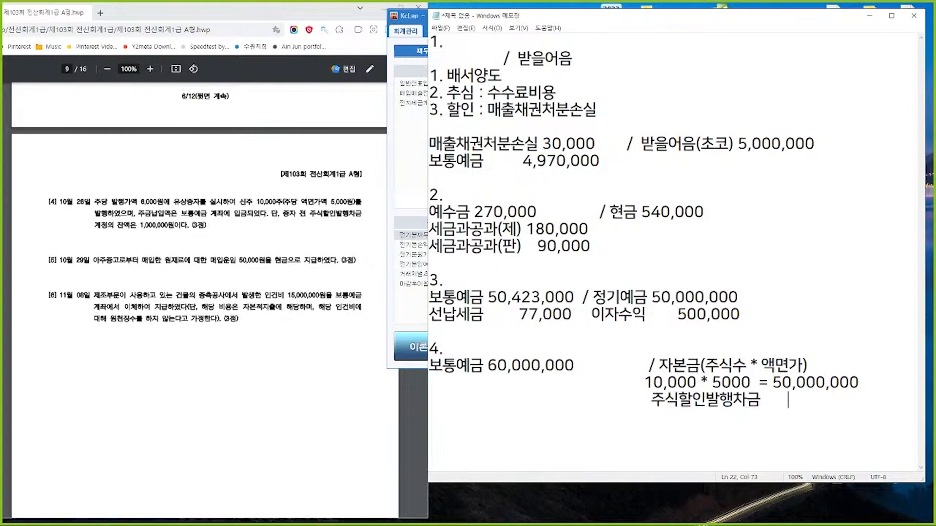
{"action": "key", "text": "BackSpace"}
{"action": "type", "text": "1,000,000"}
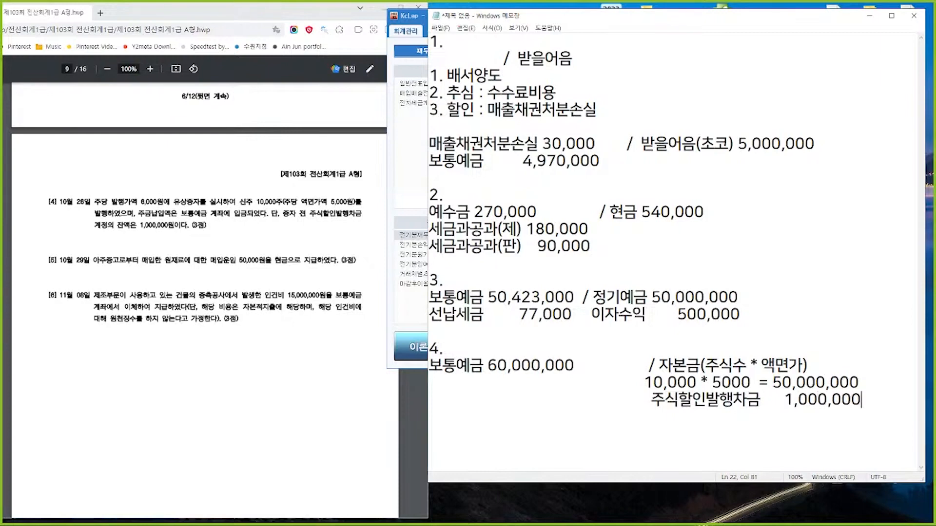
{"action": "key", "text": "Return"}
{"action": "type", "text": "주식발행초과금"}
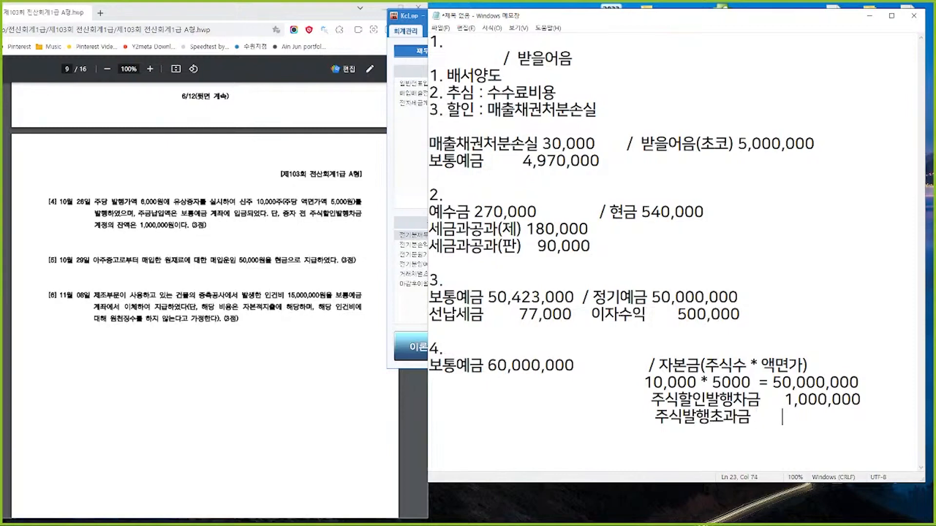
{"action": "type", "text": "          9,000,000"}
Step: Write the October 29 entry on a new line as 5. 원재료 50,000 / 현금 50,000
{"action": "key", "text": "Return"}
{"action": "key", "text": "Return"}
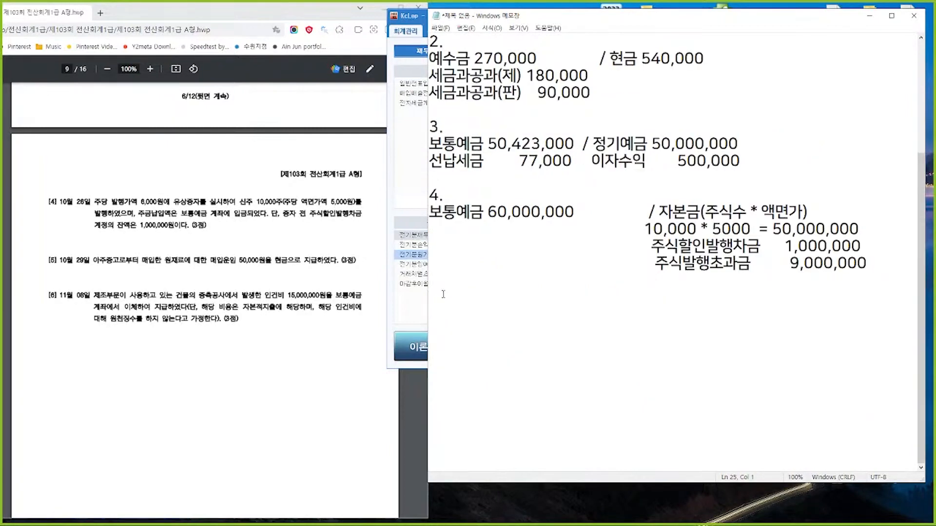
{"action": "type", "text": "5."}
{"action": "type", "text": "원재료 "}
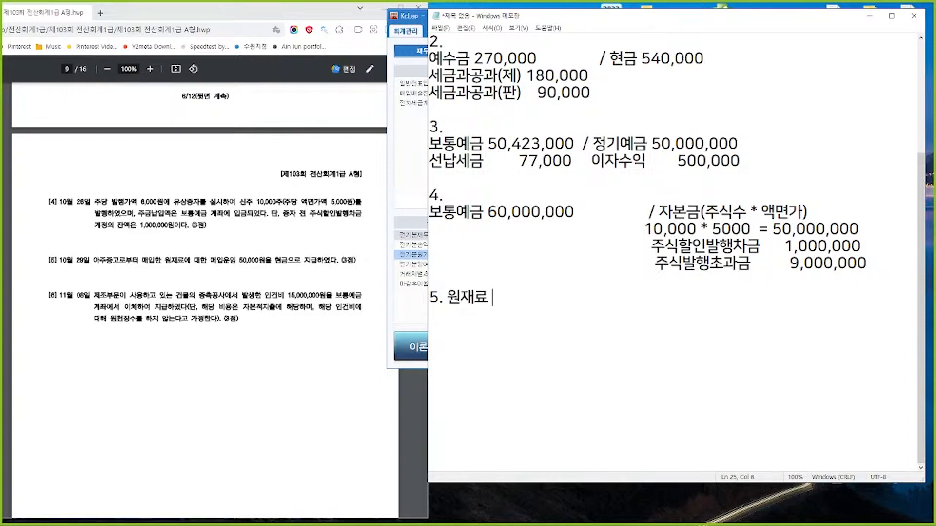
{"action": "type", "text": "50,000 /  현금"}
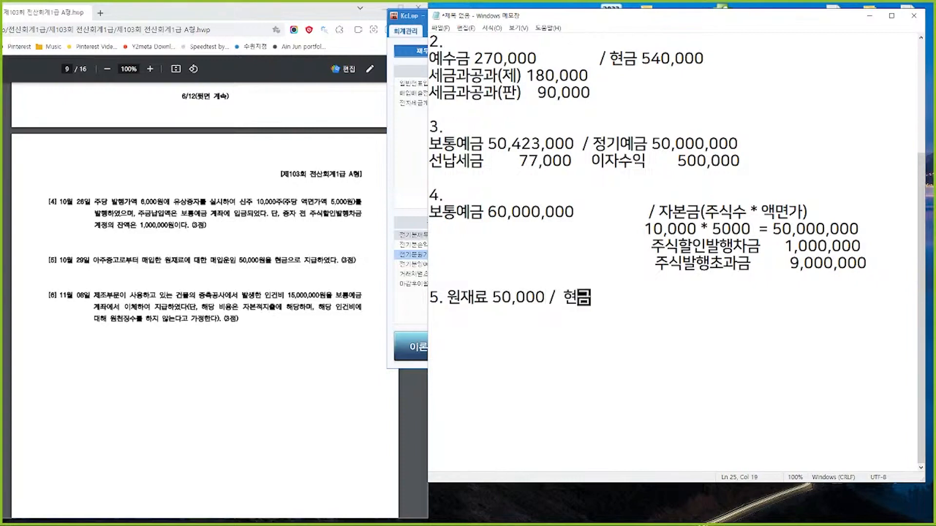
{"action": "type", "text": " 50,000"}
Step: Write the November 8 entry as 6. 건물 15,000,000 / 보통예금 15,000,000 and bring question 3 of the exam paper into view
{"action": "key", "text": "Return"}
{"action": "key", "text": "Return"}
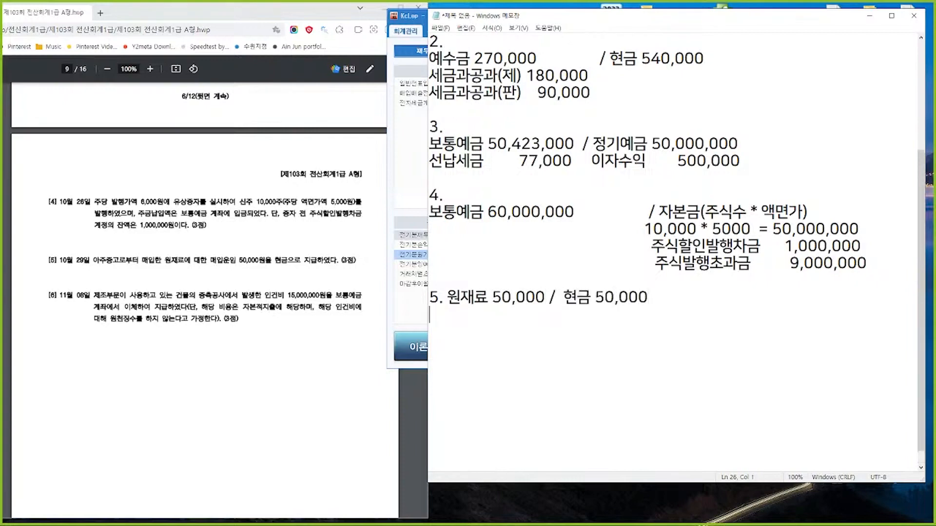
{"action": "type", "text": "6."}
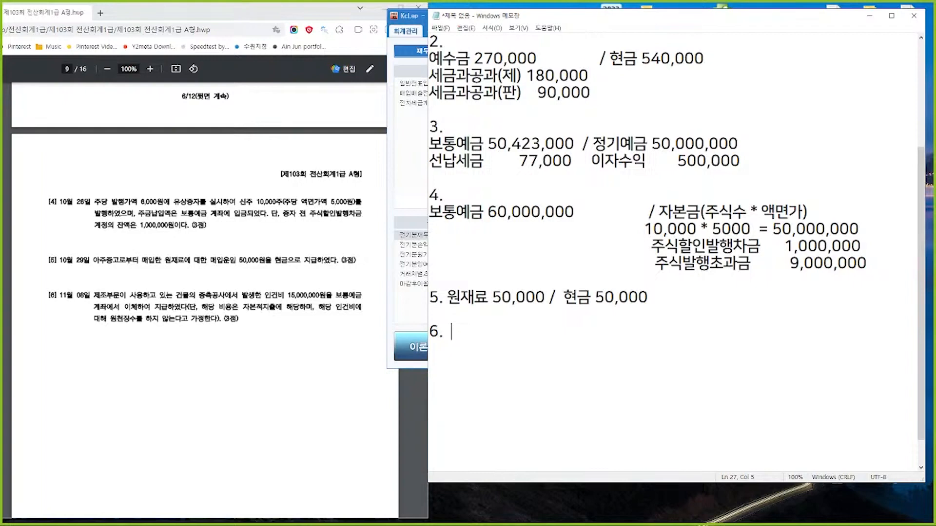
{"action": "type", "text": "건물 15,000,000"}
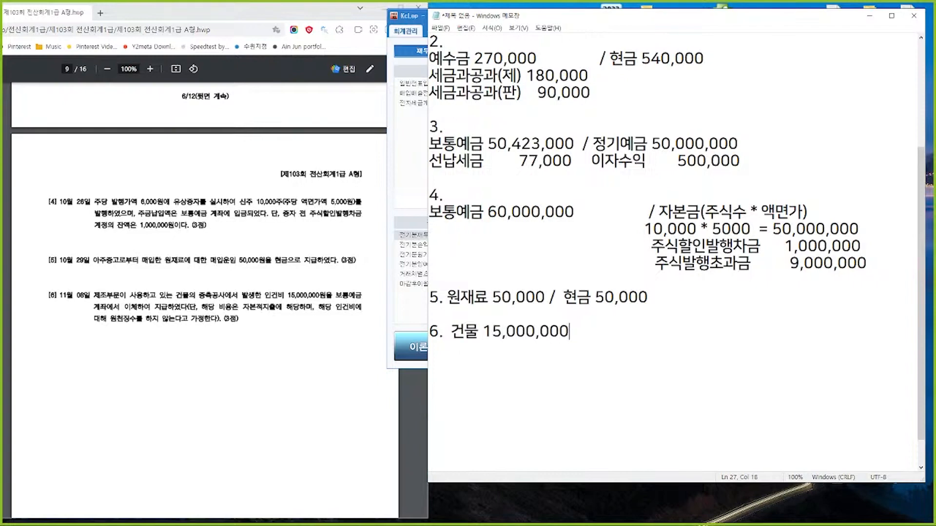
{"action": "type", "text": "  / 보통예금 "}
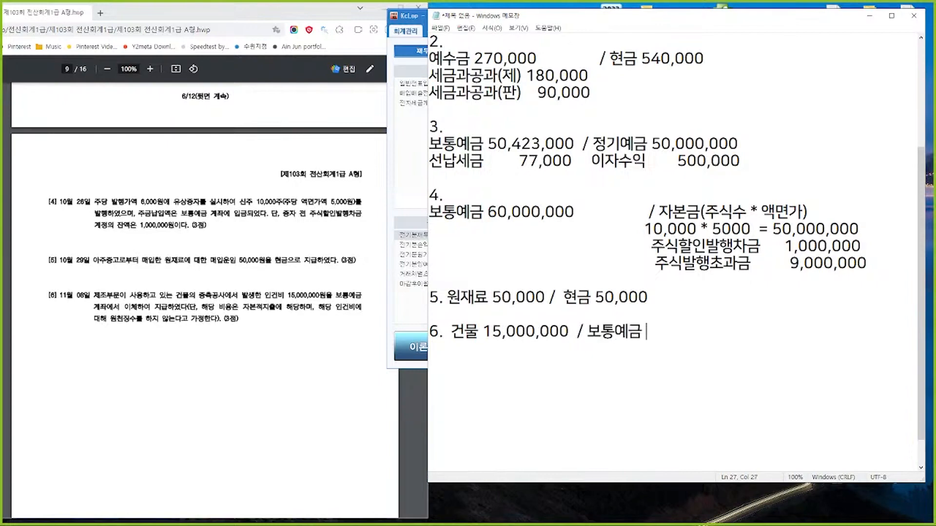
{"action": "type", "text": "15,000,000"}
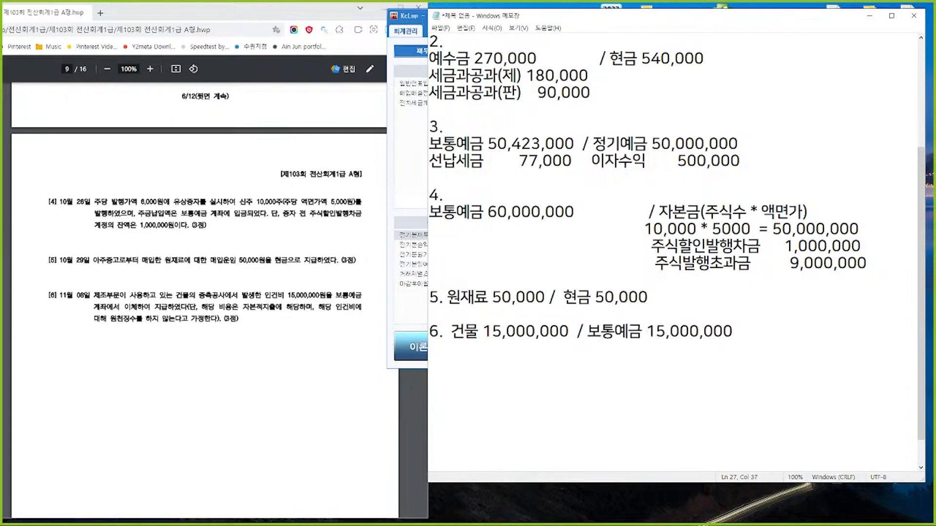
{"action": "scroll", "coordinate": [341, 312], "scroll_direction": "down", "scroll_amount": 13}
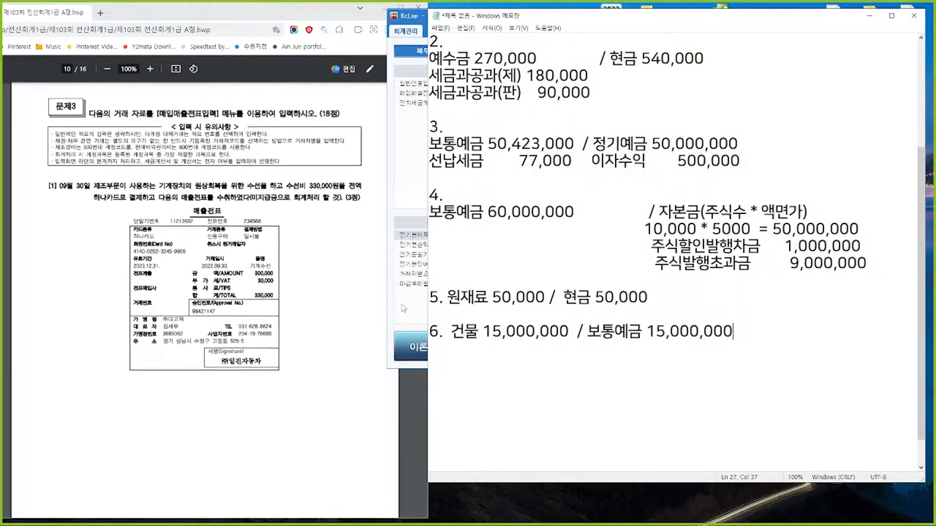
Step: Switch to the KcLep purchase and sales voucher entry and start a September 30 voucher with type 57 카과
{"action": "left_click", "coordinate": [414, 94]}
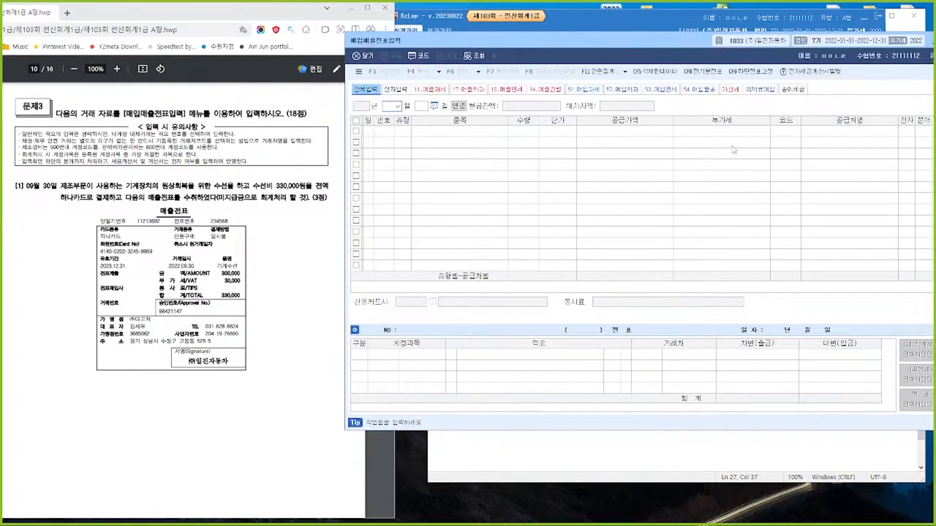
{"action": "type", "text": "09"}
{"action": "key", "text": "Return"}
{"action": "type", "text": "30"}
{"action": "key", "text": "Return"}
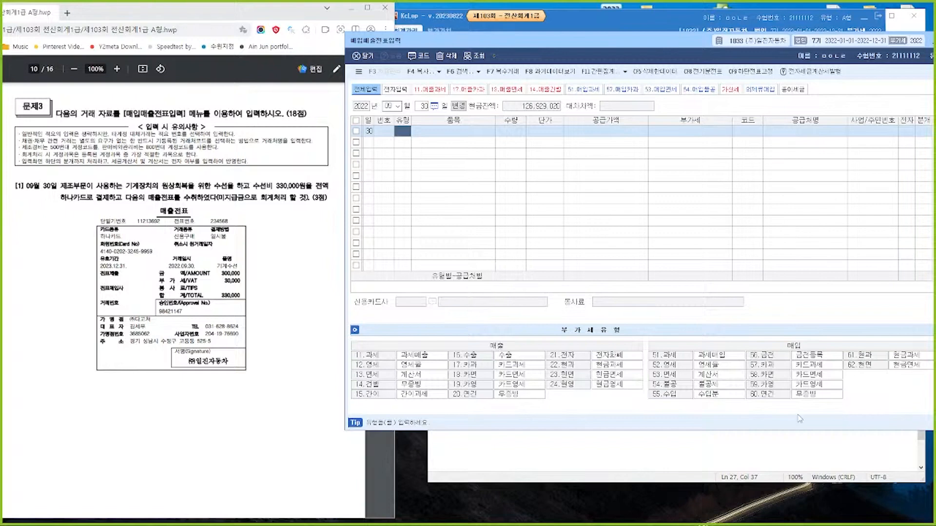
{"action": "type", "text": "57"}
{"action": "key", "text": "Return"}
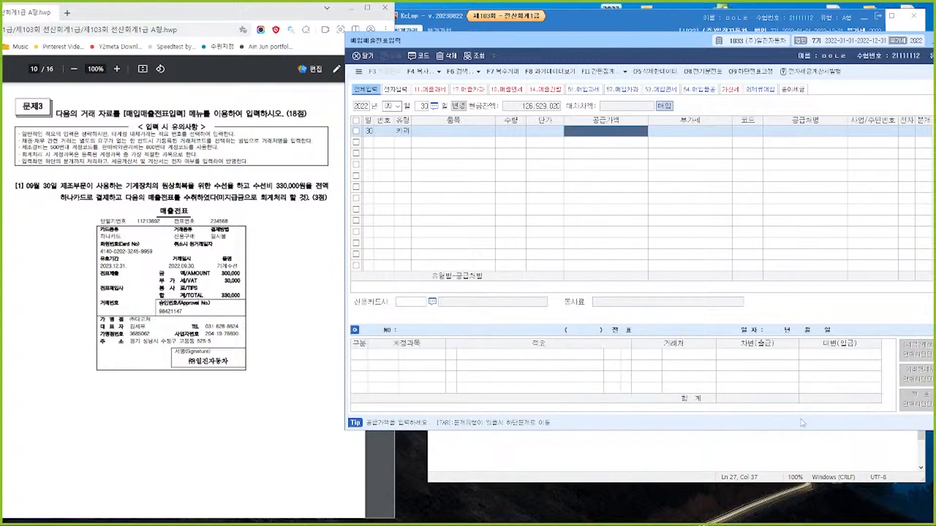
Step: Enter the VAT-inclusive amount 330,000 as the supply value and set (주)다고쳐 as the supplier
{"action": "type", "text": "3300000"}
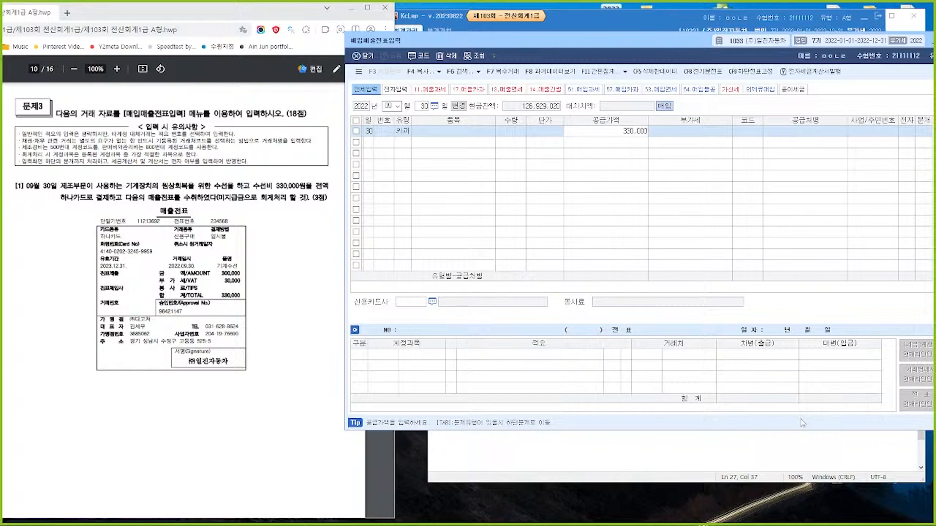
{"action": "key", "text": "Return"}
{"action": "key", "text": "Return"}
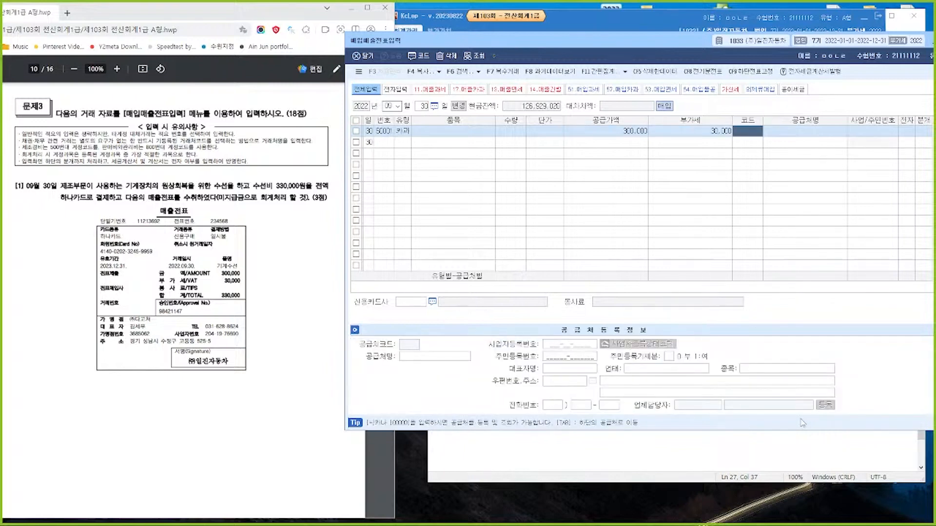
{"action": "type", "text": "다고쳐"}
{"action": "key", "text": "Return"}
{"action": "key", "text": "Return"}
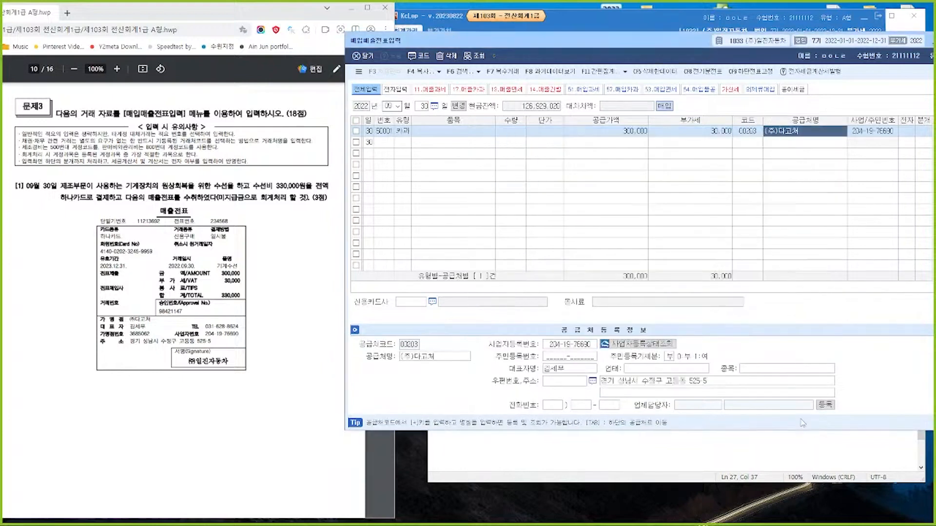
{"action": "key", "text": "Return"}
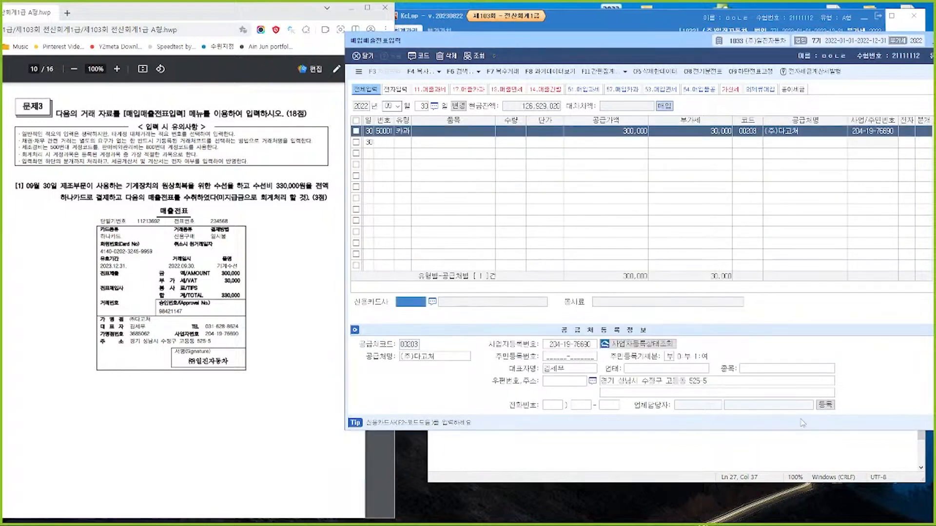
Step: Set the credit card company to 하나카드 and the journal type to 4 카드 for the September 30 voucher
{"action": "type", "text": "하나"}
{"action": "key", "text": "Return"}
{"action": "key", "text": "Return"}
{"action": "key", "text": "Return"}
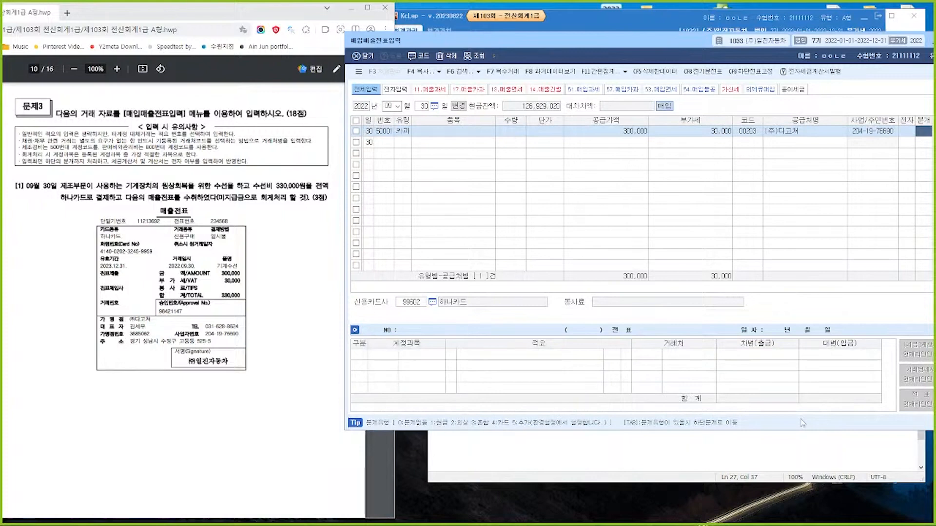
{"action": "type", "text": "4"}
{"action": "key", "text": "Return"}
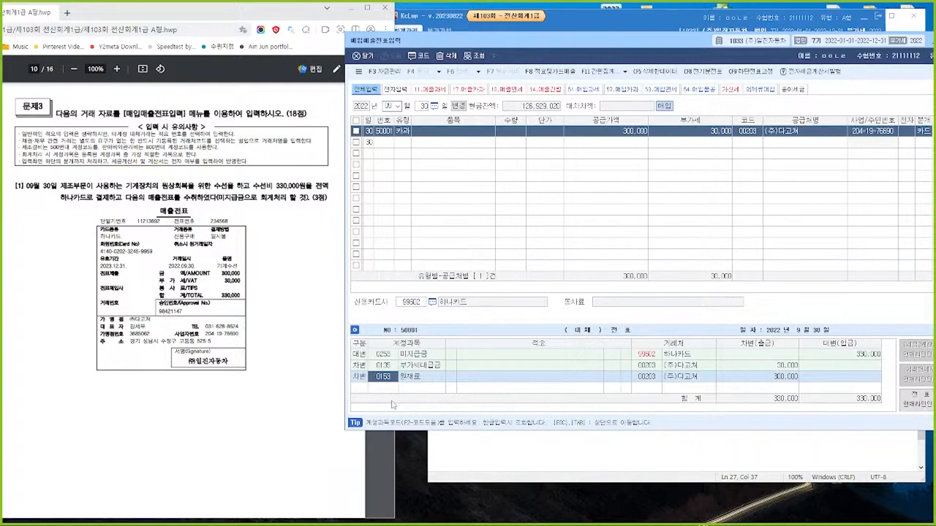
Step: Replace the debit account 원재료 with 수선비, code 0520 for manufacturing cost, in the September 30 voucher
{"action": "type", "text": "수선비"}
{"action": "key", "text": "Return"}
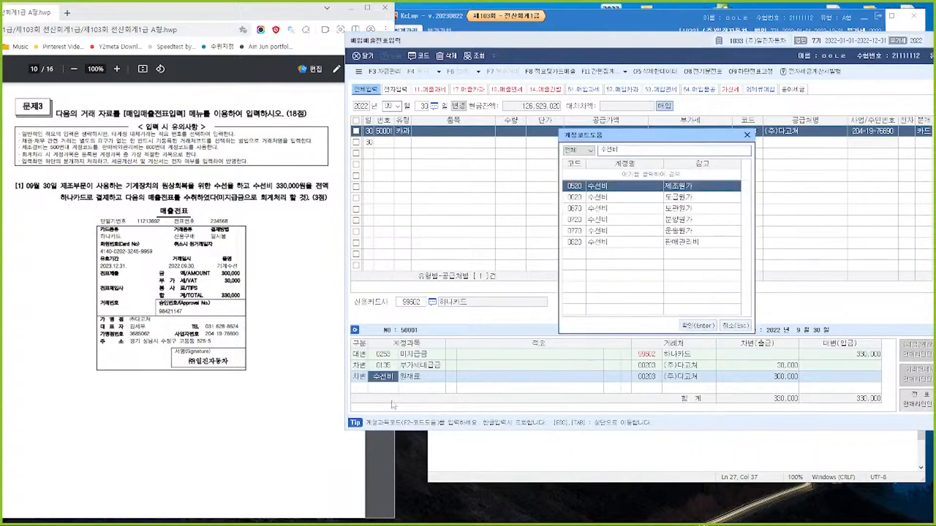
{"action": "key", "text": "Return"}
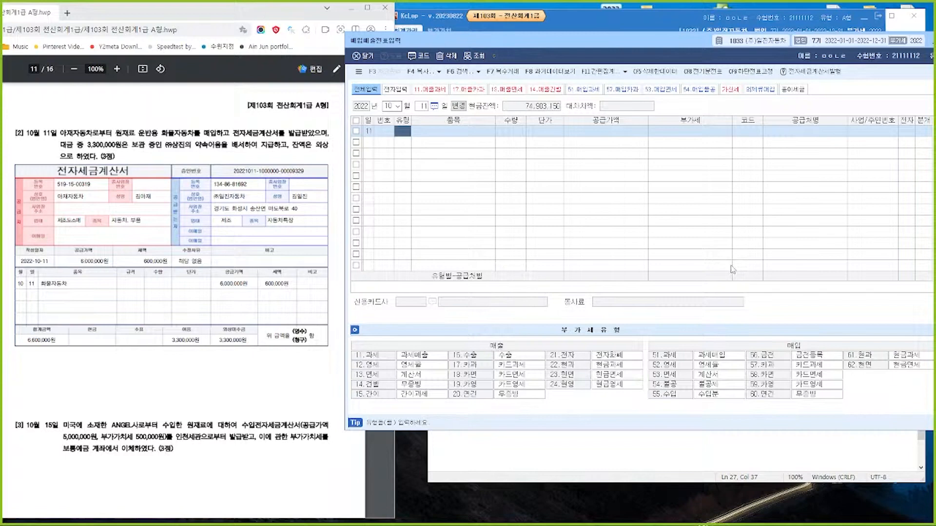
Step: Set the October 11 voucher to type 51 과세 with a supply value of 6,000,000
{"action": "type", "text": "51"}
{"action": "key", "text": "Return"}
{"action": "key", "text": "Return"}
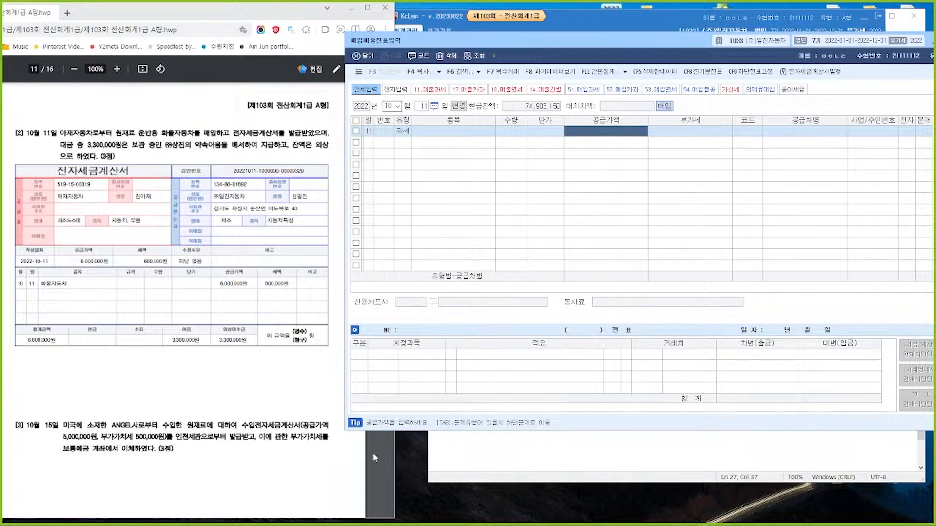
{"action": "type", "text": "6000000"}
{"action": "key", "text": "Return"}
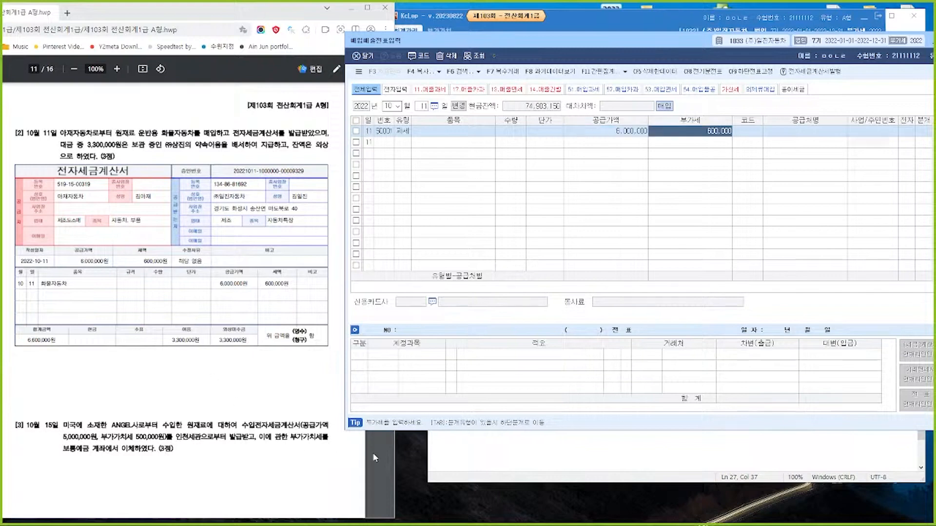
{"action": "key", "text": "Return"}
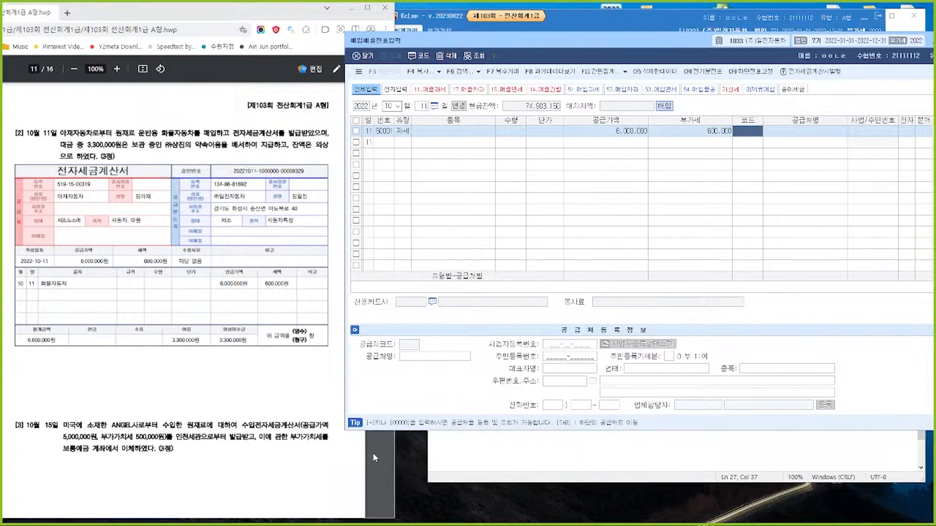
Step: Set 아재자동차 as the supplier, mark the tax invoice as electronic, and choose journal type 3 혼합
{"action": "type", "text": "아재"}
{"action": "key", "text": "Return"}
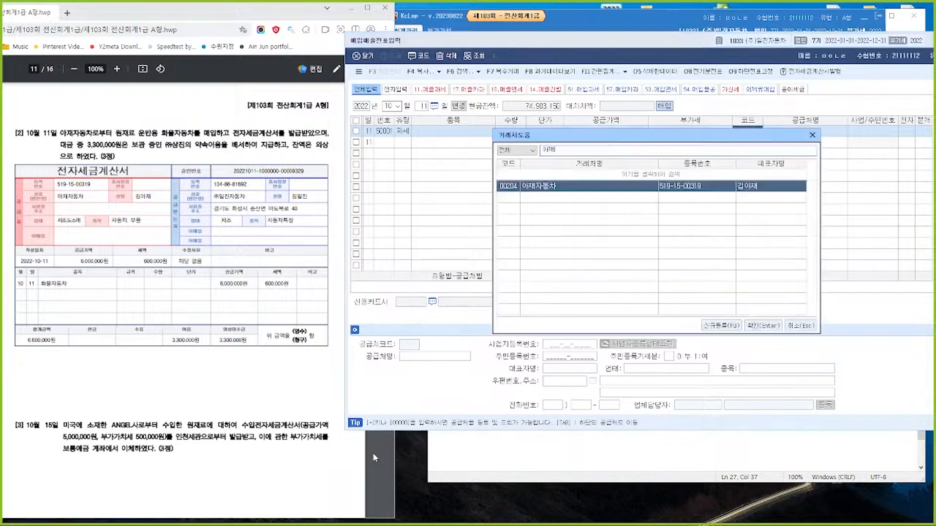
{"action": "key", "text": "Return"}
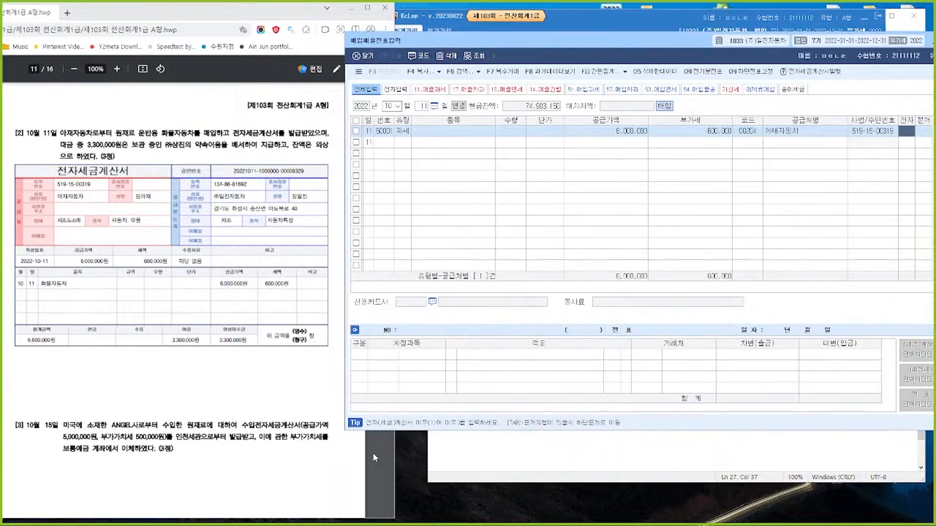
{"action": "type", "text": "1"}
{"action": "key", "text": "Return"}
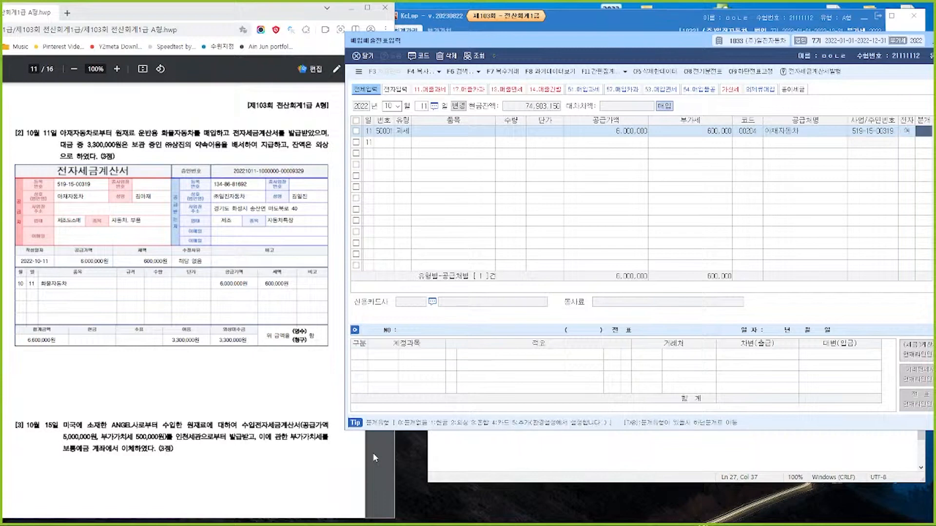
{"action": "type", "text": "3"}
{"action": "key", "text": "Return"}
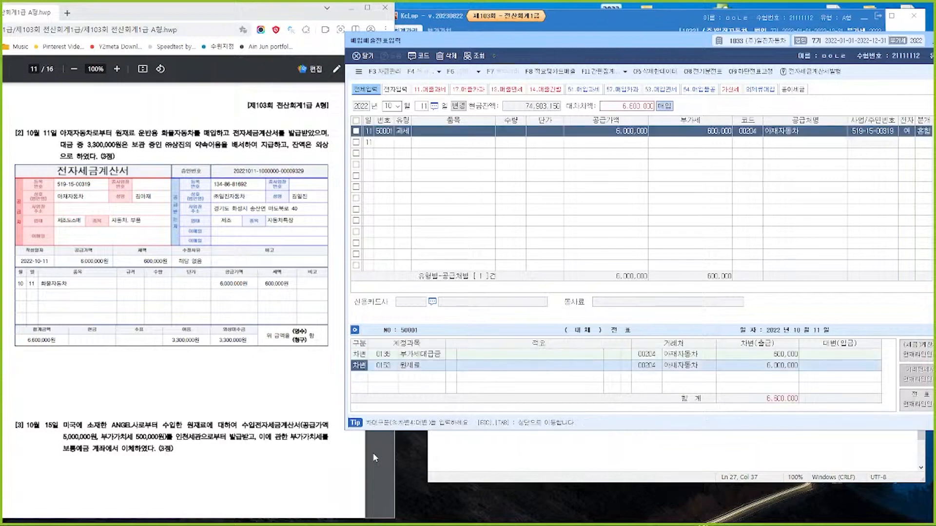
Step: Replace the debit account 원재료 with 차량운반구 in the October 11 voucher
{"action": "key", "text": "Return"}
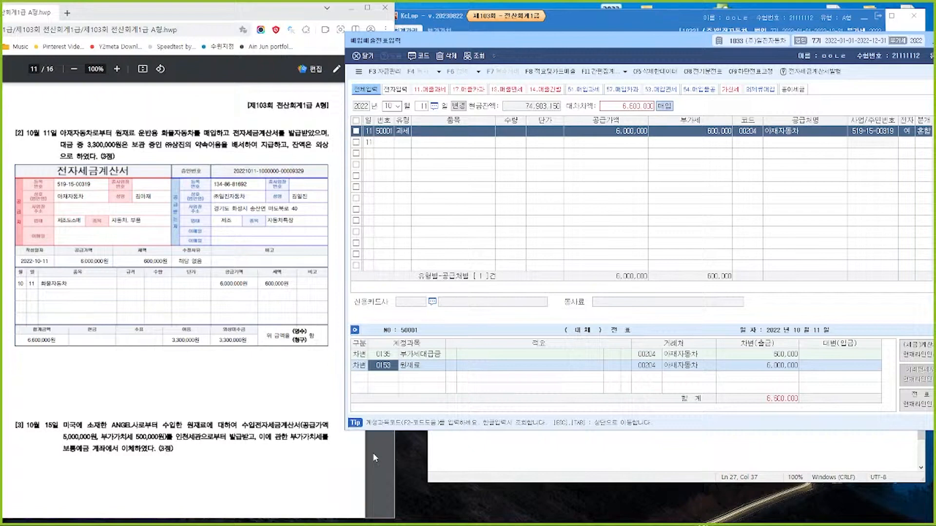
{"action": "type", "text": "차량운"}
{"action": "key", "text": "Return"}
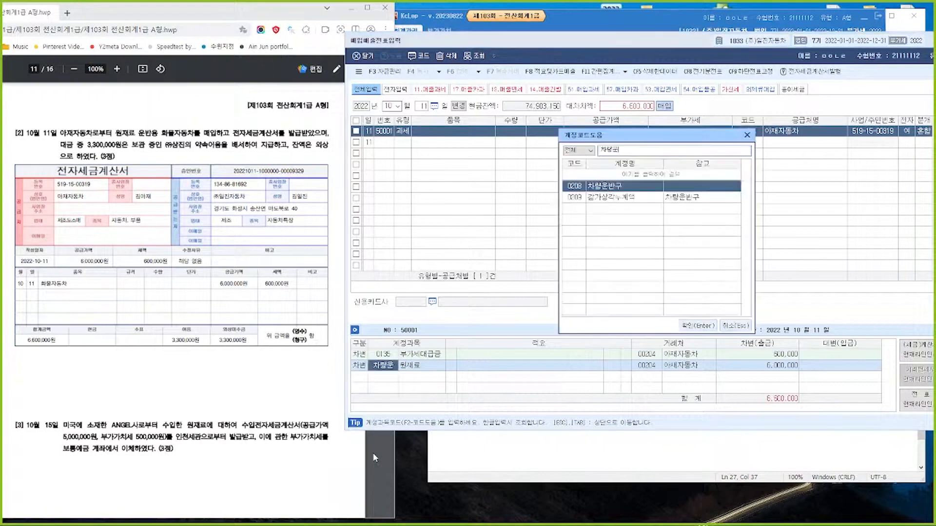
{"action": "key", "text": "Return"}
{"action": "key", "text": "Return"}
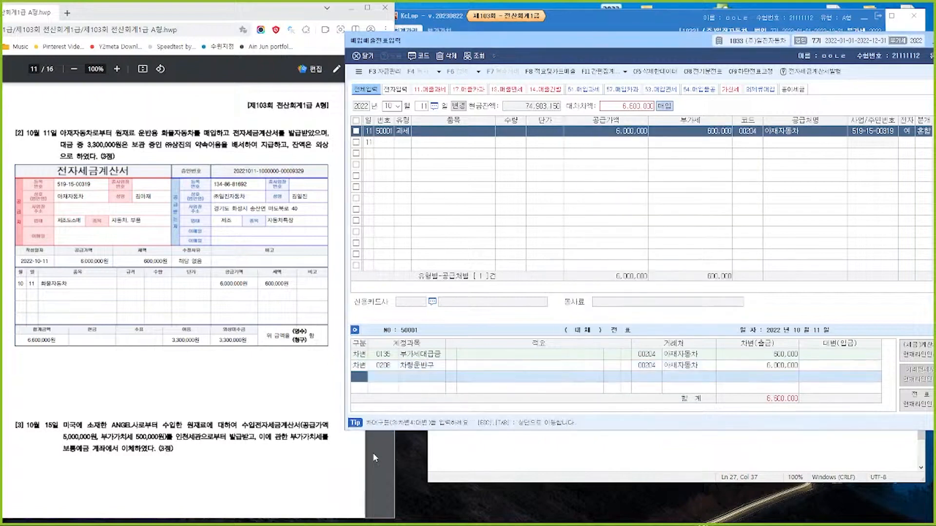
Step: Add a credit line for 받을어음 with the amount 3,300,000
{"action": "type", "text": "4"}
{"action": "key", "text": "Return"}
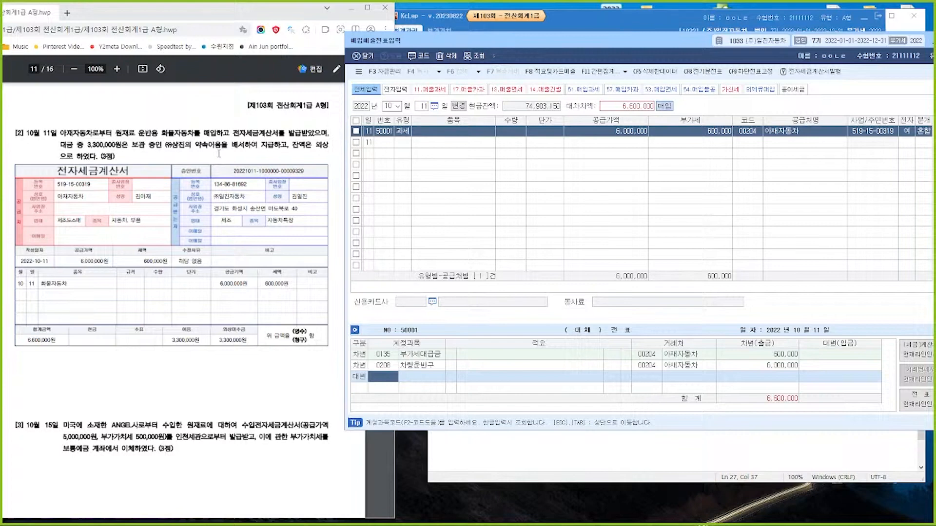
{"action": "type", "text": "받을어"}
{"action": "key", "text": "Return"}
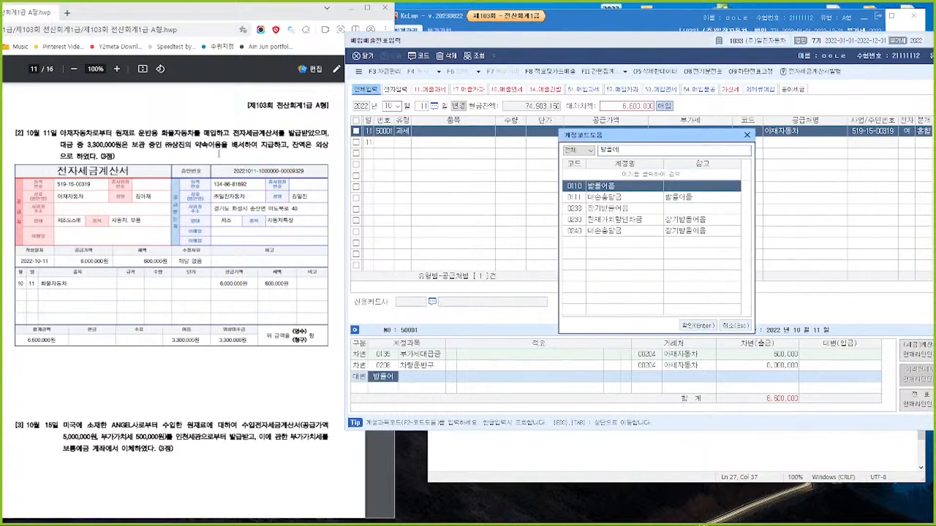
{"action": "key", "text": "Return"}
{"action": "type", "text": "3,30"}
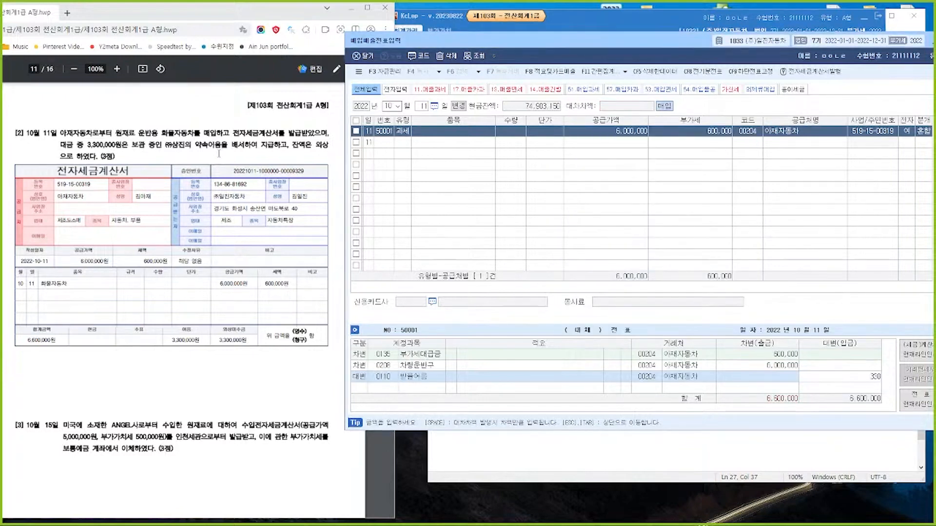
{"action": "type", "text": "0,000"}
{"action": "key", "text": "Return"}
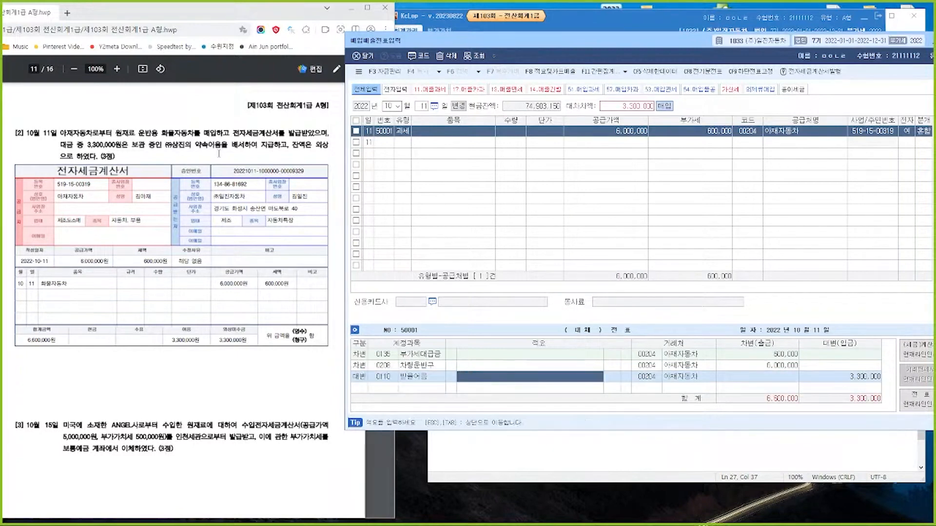
Step: Change the customer of the 받을어음 line to (주)삼진
{"action": "key", "text": "Return"}
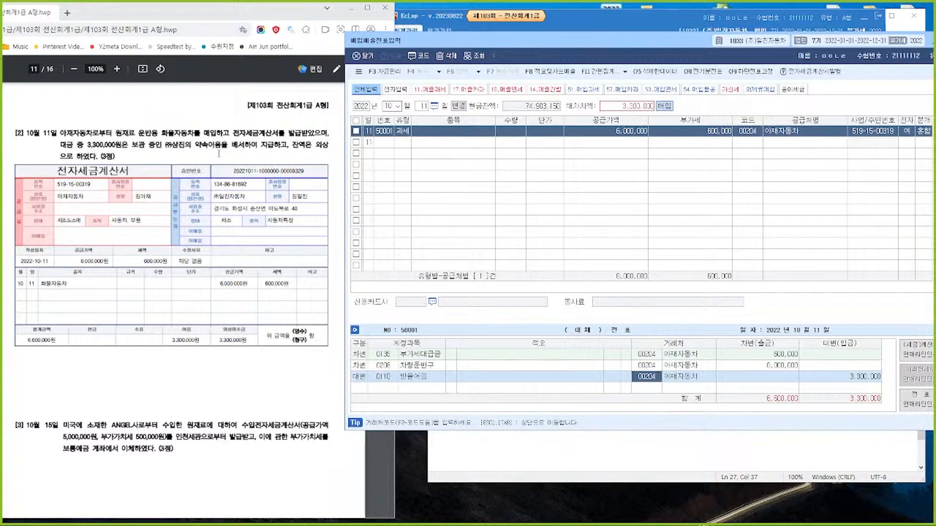
{"action": "type", "text": "삼진"}
{"action": "key", "text": "Return"}
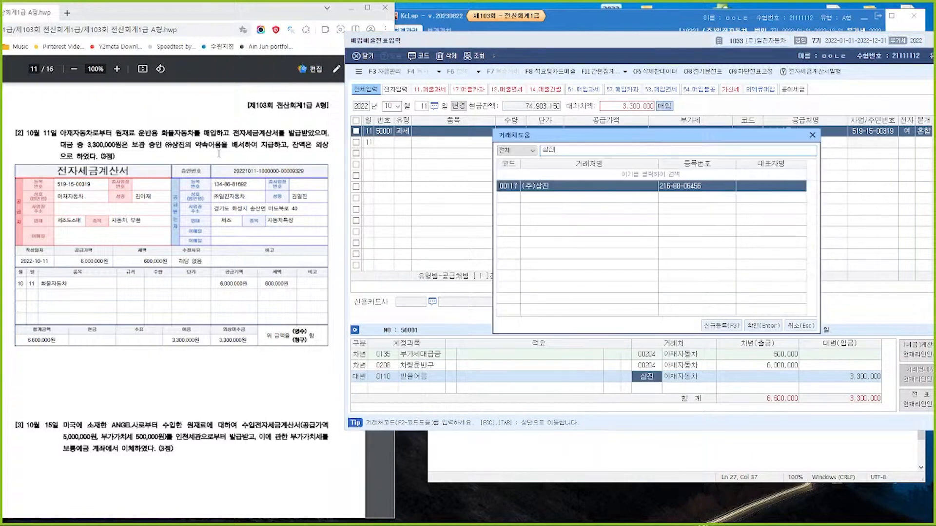
{"action": "key", "text": "Return"}
{"action": "key", "text": "Return"}
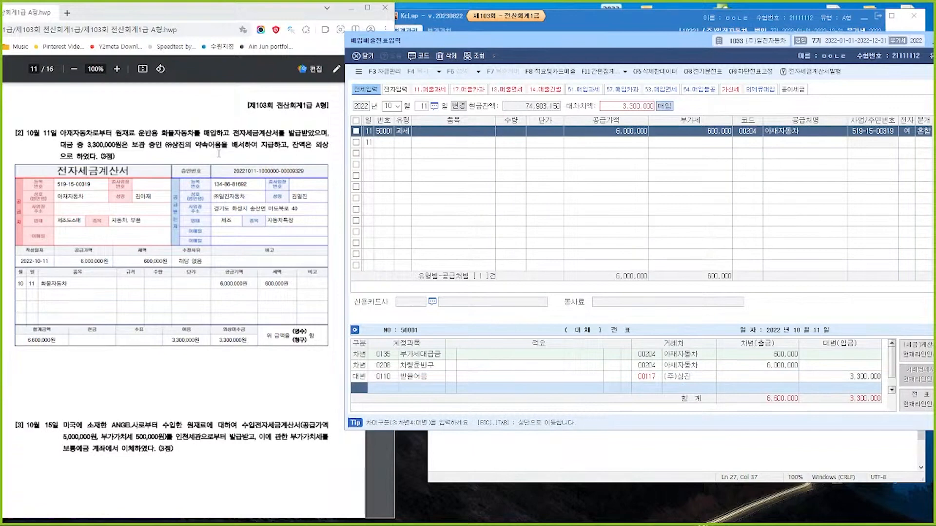
Step: Add a second credit line with the account 미지급금 for the remaining balance of the October 11 purchase
{"action": "key", "text": "4"}
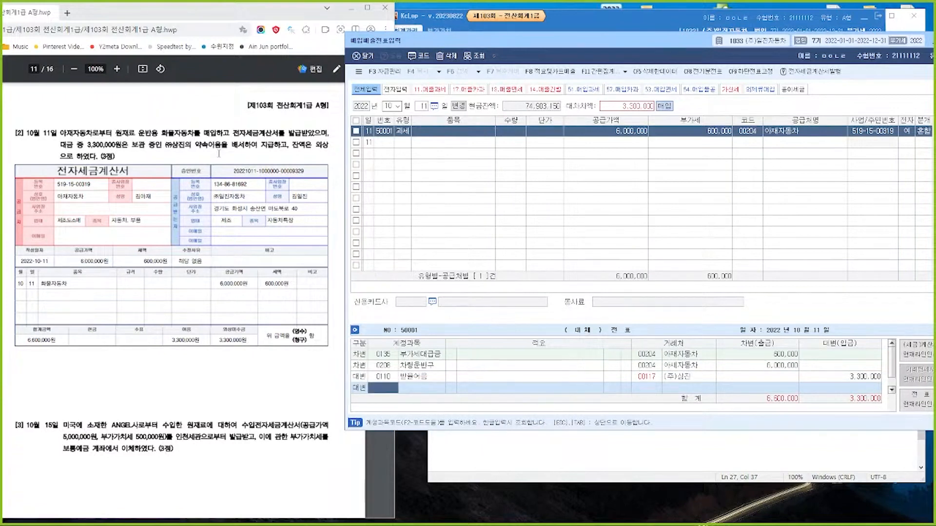
{"action": "type", "text": "매지급"}
{"action": "key", "text": "Return"}
{"action": "key", "text": "Return"}
{"action": "key", "text": "Return"}
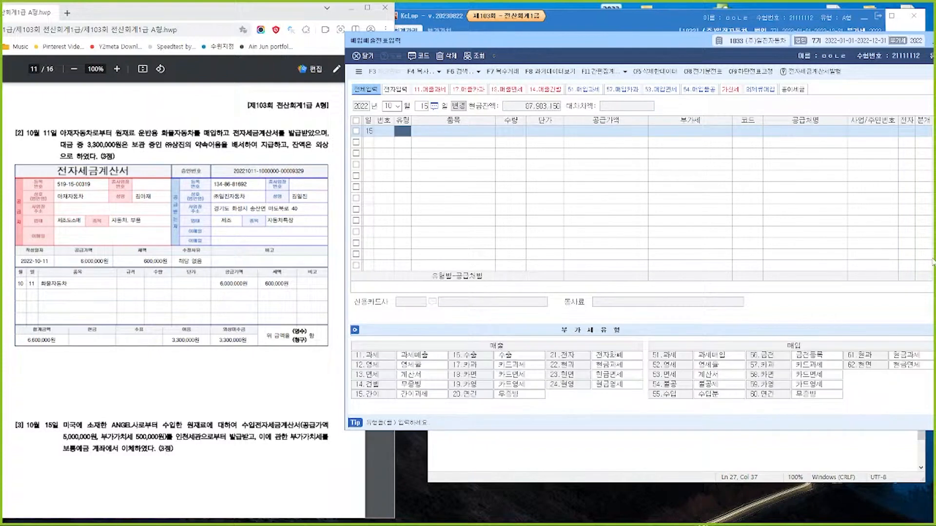
Step: Enter the October 15 voucher as type 55 수입 with a supply value of 5,000,000 and its VAT of 500,000
{"action": "type", "text": "55"}
{"action": "key", "text": "Return"}
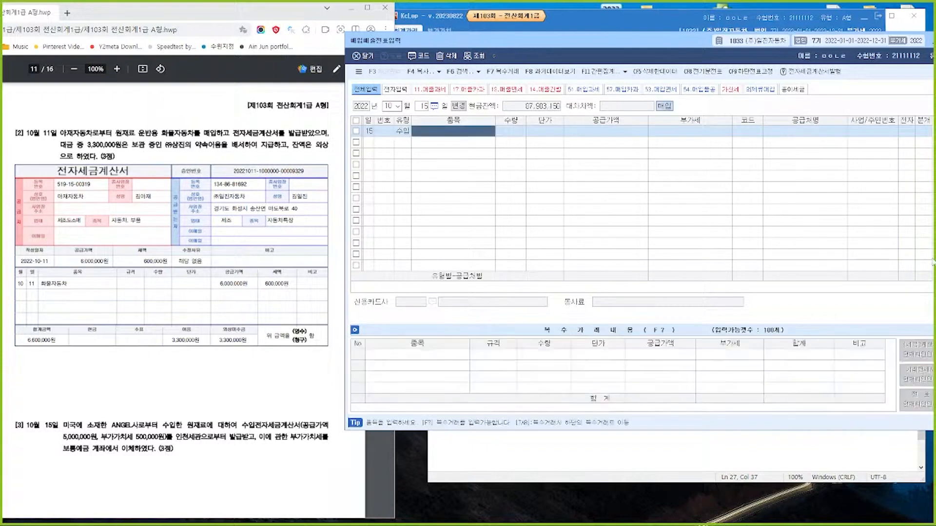
{"action": "key", "text": "Return"}
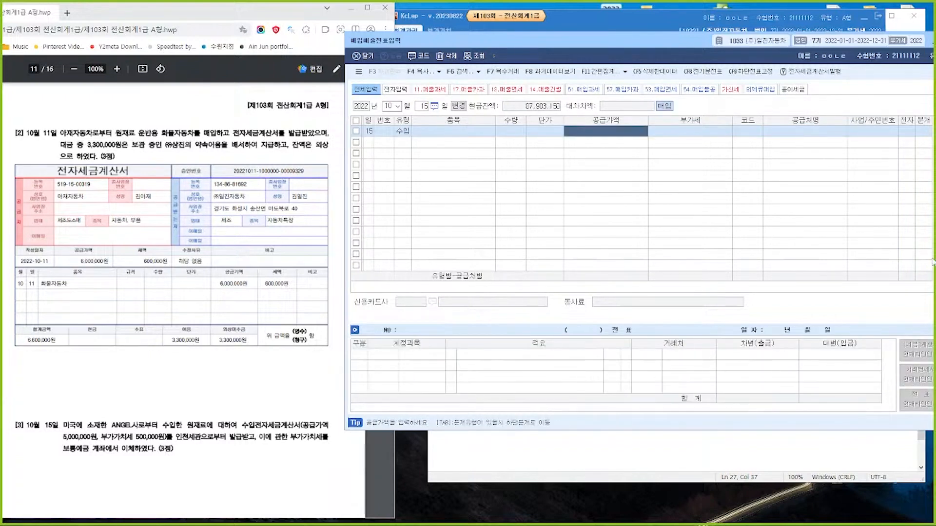
{"action": "type", "text": "5000000"}
{"action": "key", "text": "Return"}
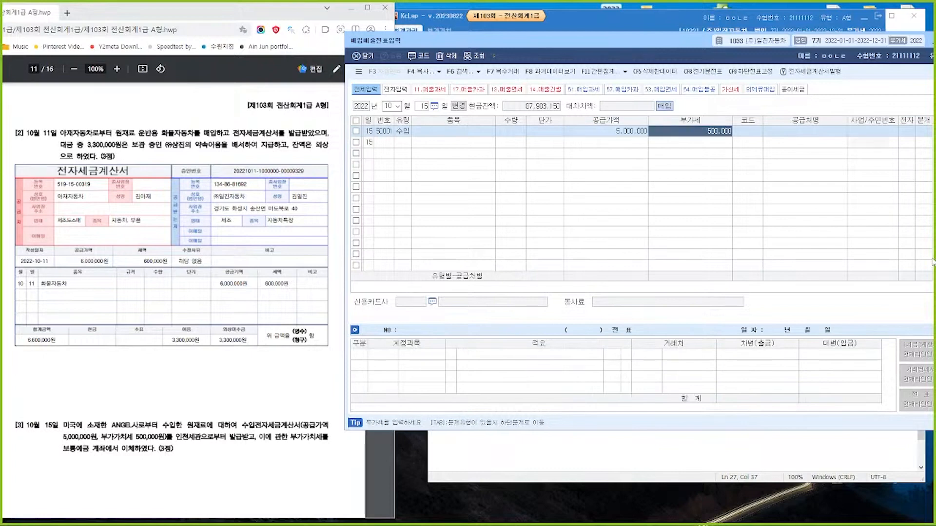
{"action": "key", "text": "Return"}
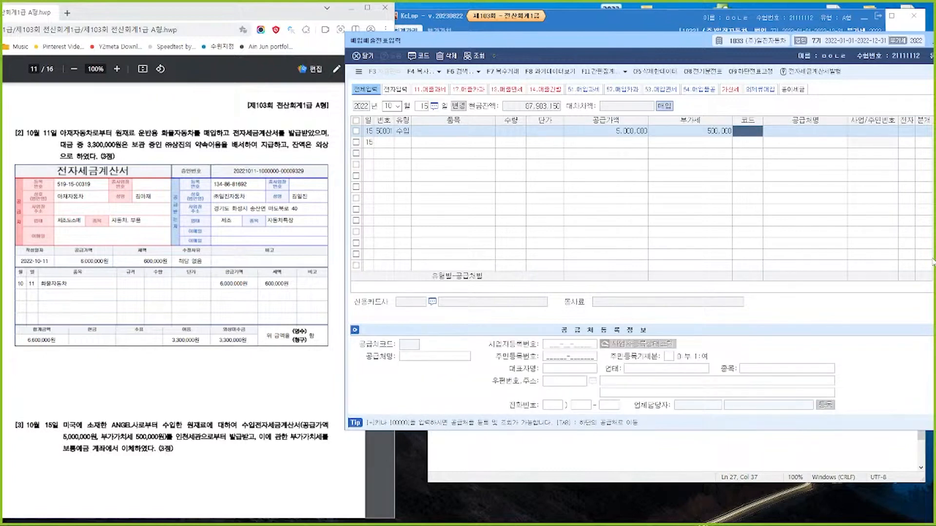
Step: Set the October 15 voucher's supplier to 인천세관, mark it as electronic (여), and choose 혼합 as the journal type
{"action": "type", "text": "인천"}
{"action": "key", "text": "Return"}
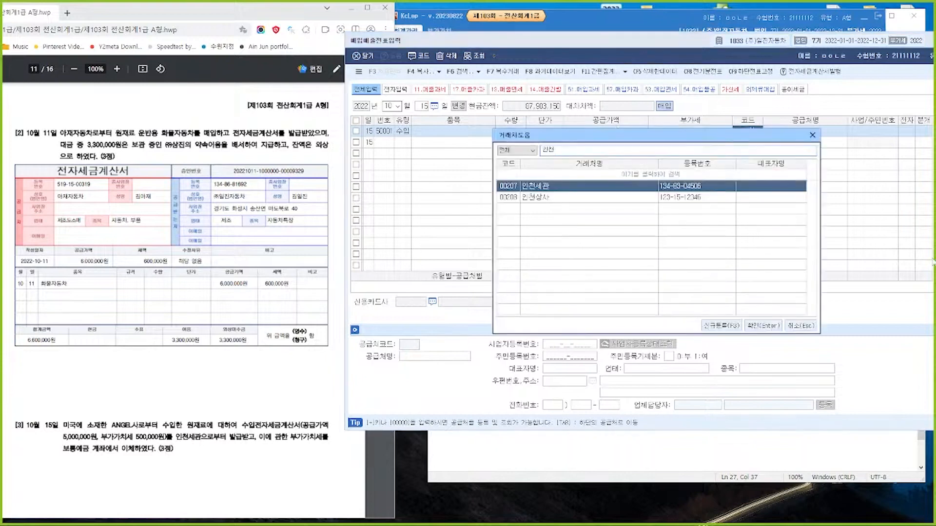
{"action": "key", "text": "Return"}
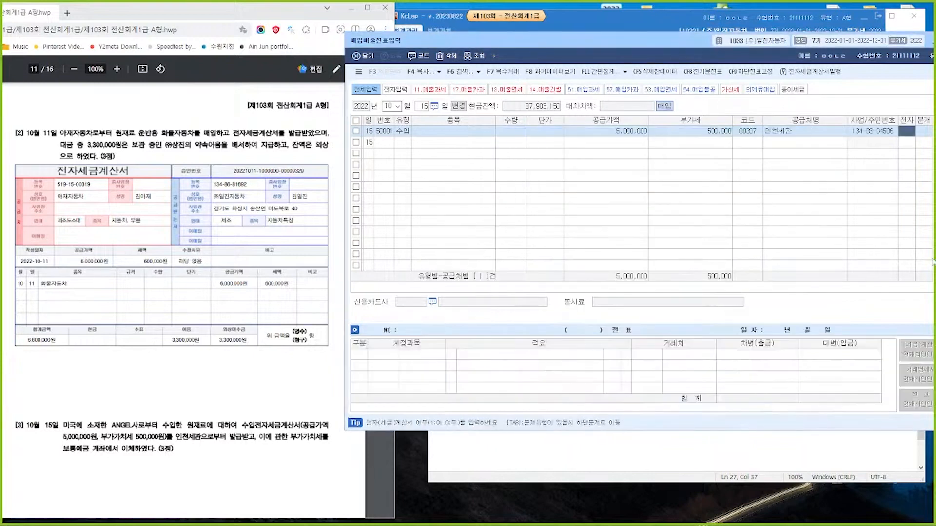
{"action": "type", "text": "1"}
{"action": "key", "text": "Return"}
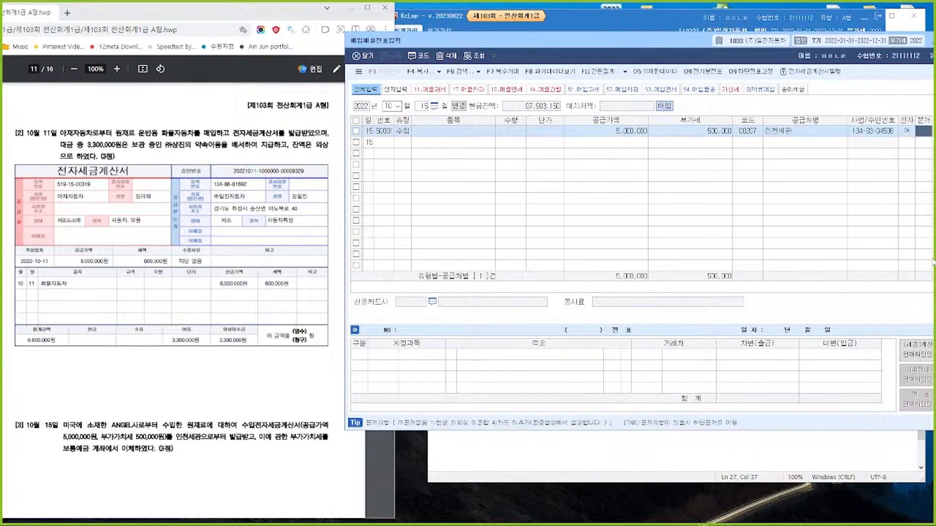
{"action": "type", "text": "3"}
{"action": "key", "text": "Return"}
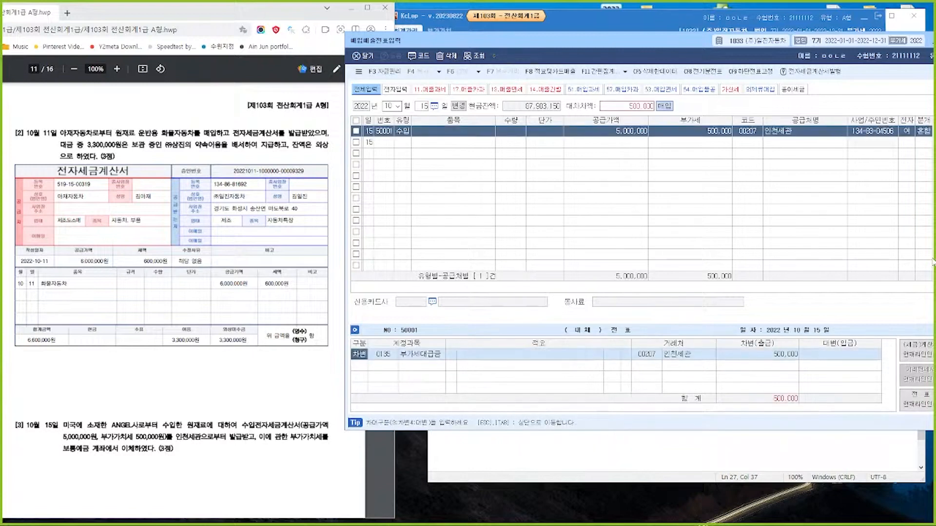
Step: Keep the 부가세대급금 debit line and add a credit line with the account 보통예금 for the October 15 import VAT
{"action": "key", "text": "Return"}
{"action": "key", "text": "Return"}
{"action": "key", "text": "Return"}
{"action": "key", "text": "Return"}
{"action": "key", "text": "Return"}
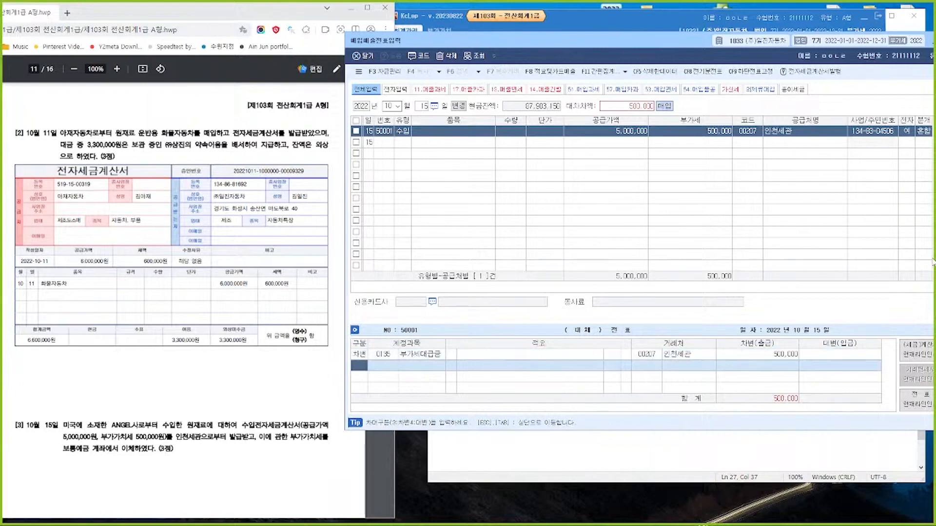
{"action": "type", "text": "4"}
{"action": "key", "text": "Return"}
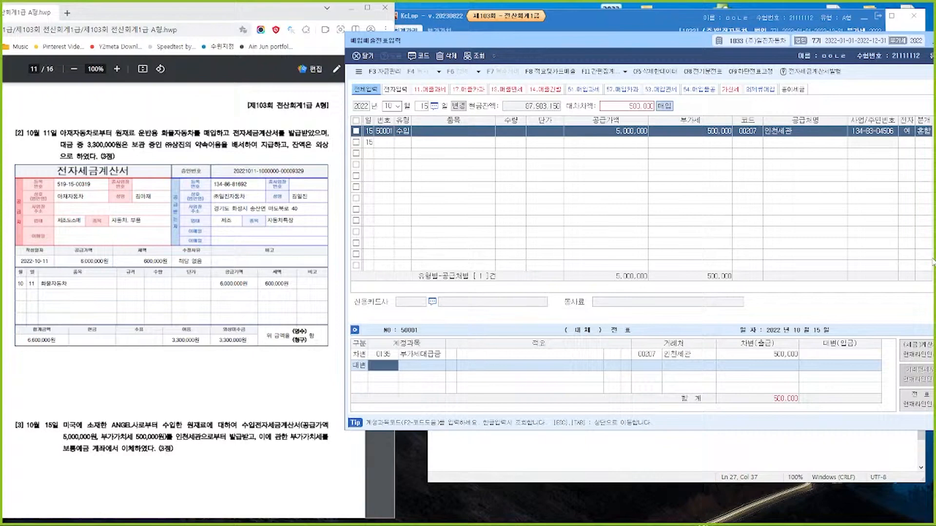
{"action": "type", "text": "보통"}
{"action": "key", "text": "Return"}
{"action": "key", "text": "Return"}
{"action": "key", "text": "Return"}
{"action": "key", "text": "Return"}
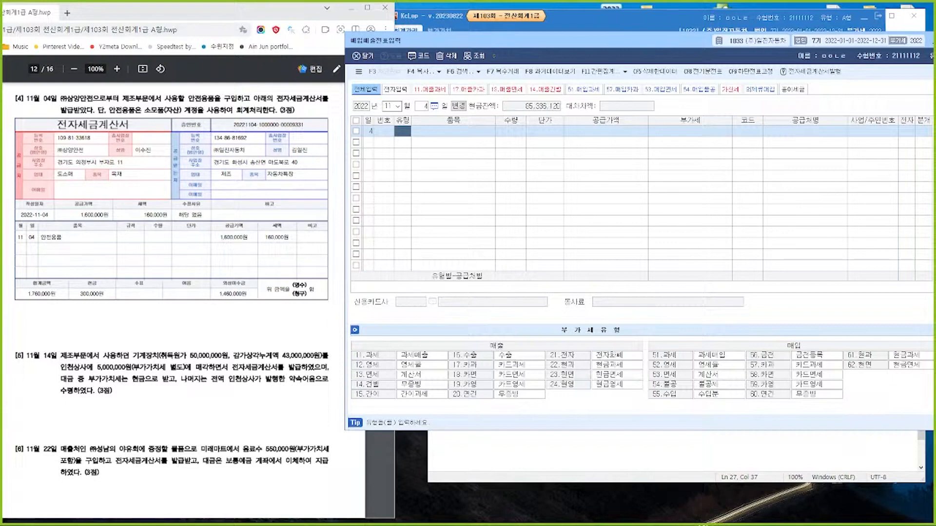
Step: Enter the November 4 voucher as a 과세 purchase with a supply value of 1,600,000 and its VAT of 160,000
{"action": "type", "text": "11"}
{"action": "key", "text": "Return"}
{"action": "key", "text": "Return"}
{"action": "key", "text": "Return"}
{"action": "key", "text": "Return"}
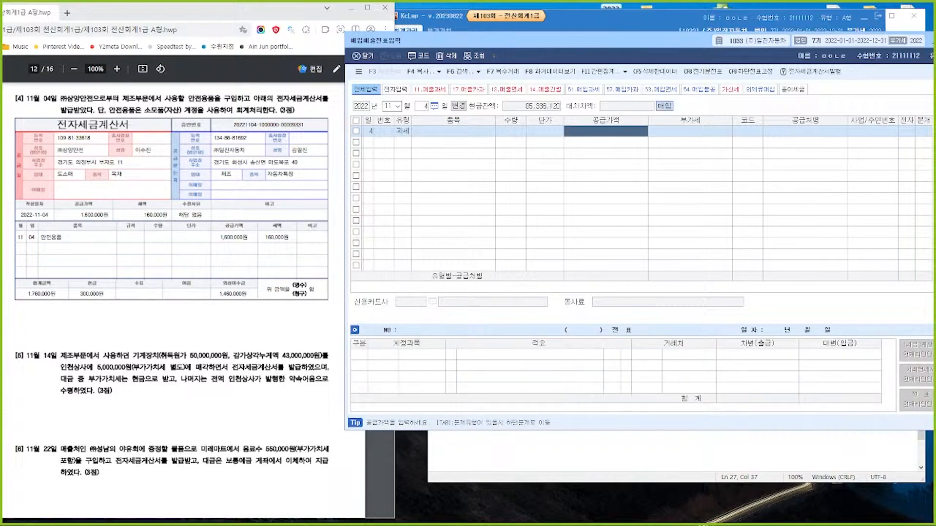
{"action": "type", "text": "1600000"}
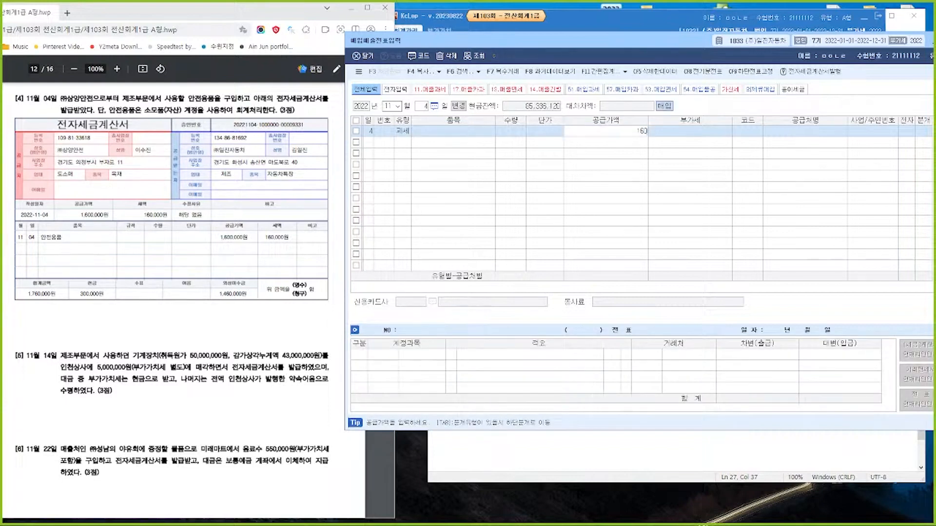
{"action": "key", "text": "Return"}
{"action": "key", "text": "Return"}
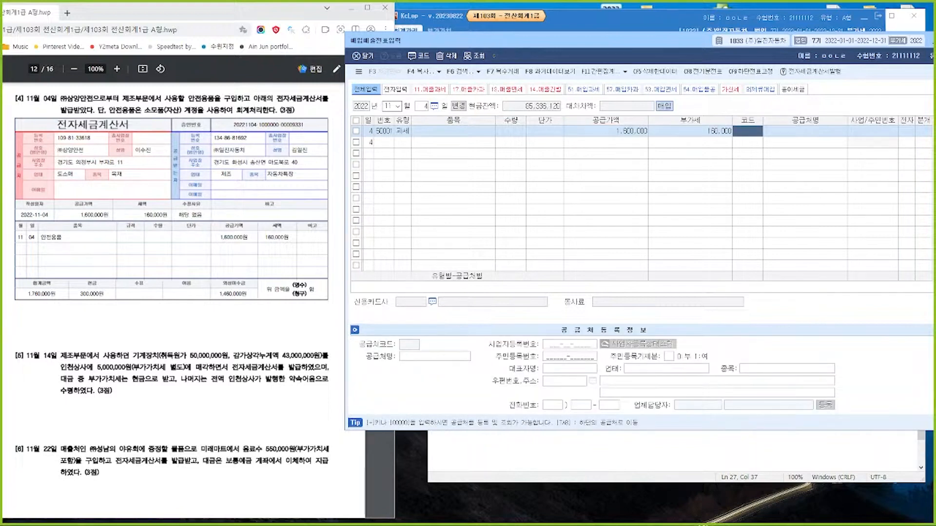
Step: Set the November 4 voucher's supplier to (주)삼양안전, mark it as electronic (여), and choose 혼합 as the journal type
{"action": "type", "text": "삼양"}
{"action": "key", "text": "Return"}
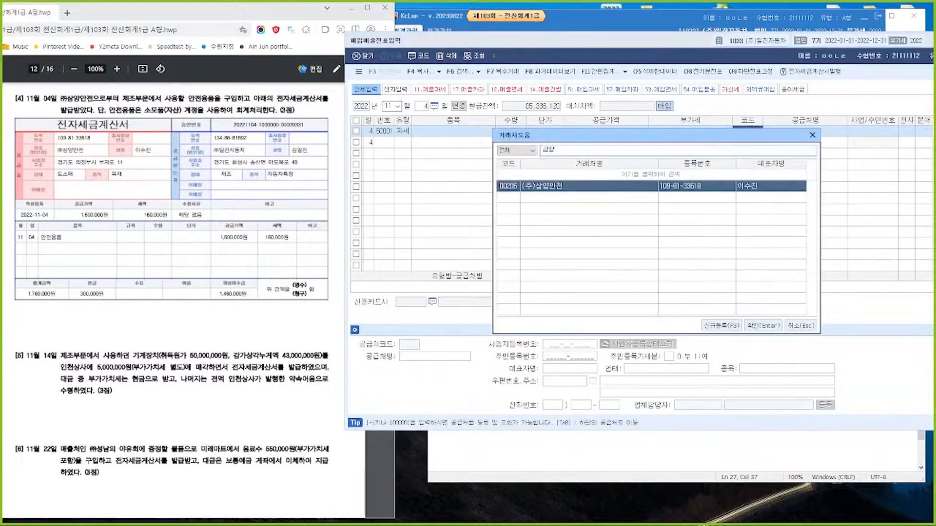
{"action": "key", "text": "Return"}
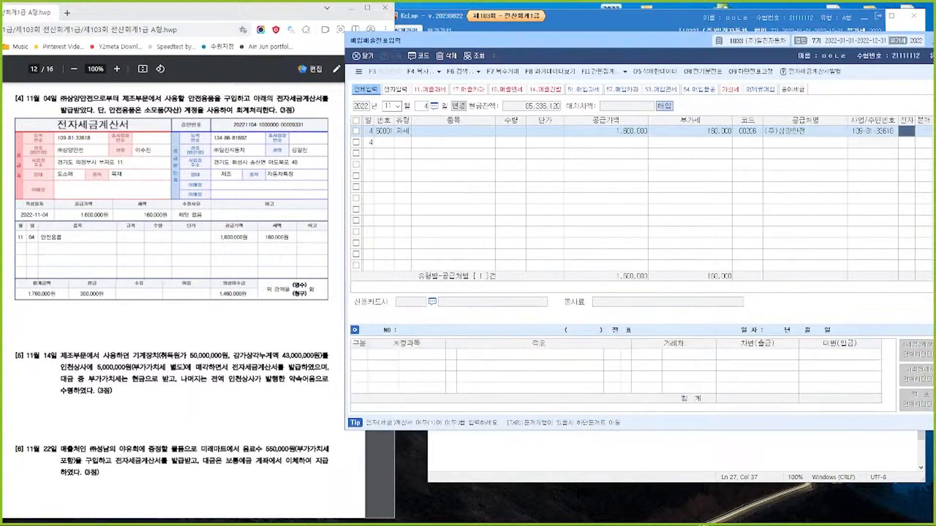
{"action": "type", "text": "1"}
{"action": "key", "text": "Return"}
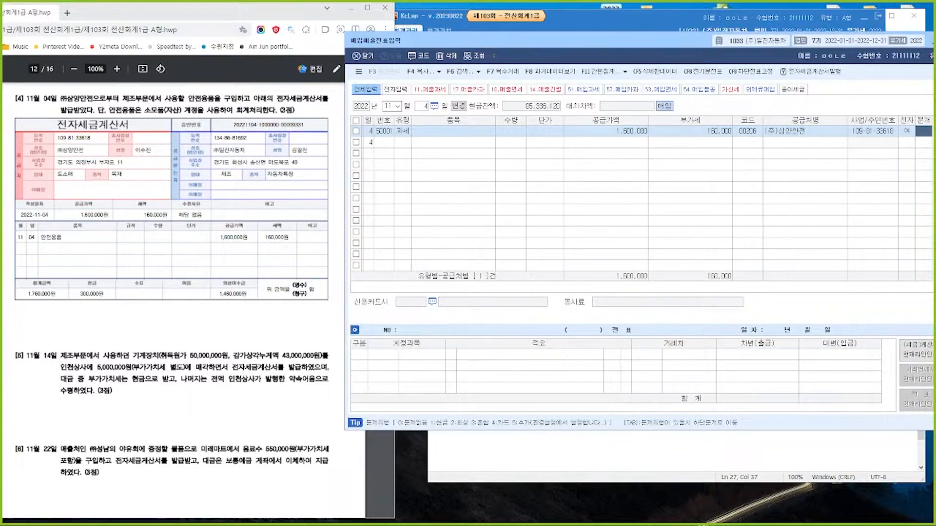
{"action": "type", "text": "3"}
{"action": "key", "text": "Return"}
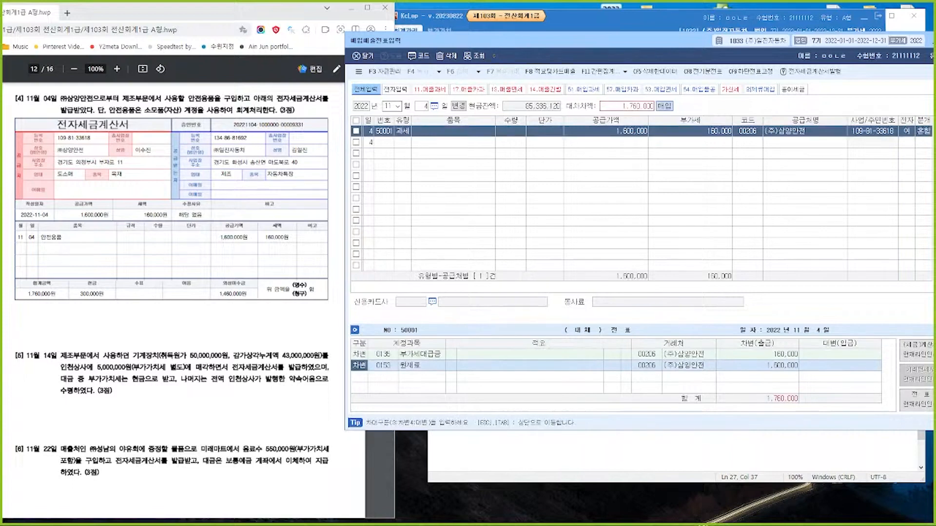
Step: Replace the debit account 원재료 with the asset account 소모품 in the November 4 voucher
{"action": "key", "text": "Return"}
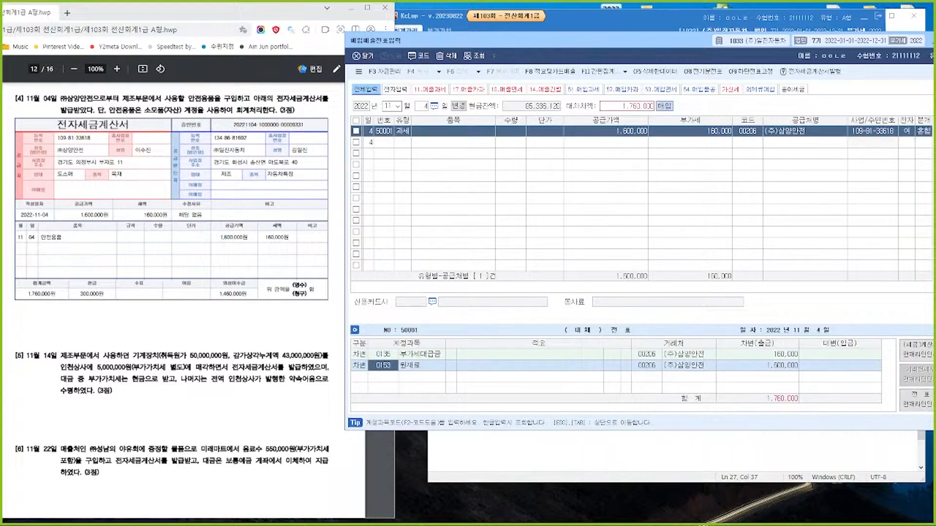
{"action": "type", "text": "소모품"}
{"action": "key", "text": "Return"}
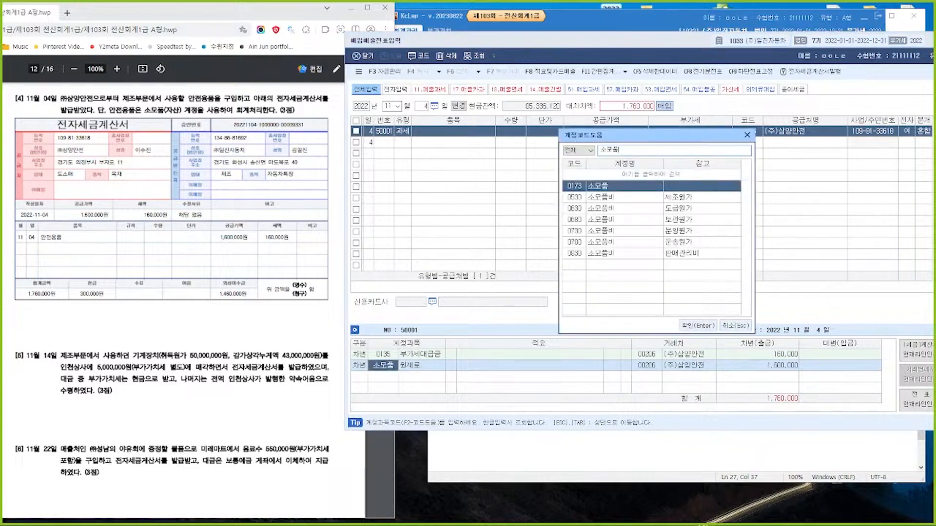
{"action": "key", "text": "Return"}
{"action": "key", "text": "Return"}
{"action": "key", "text": "Return"}
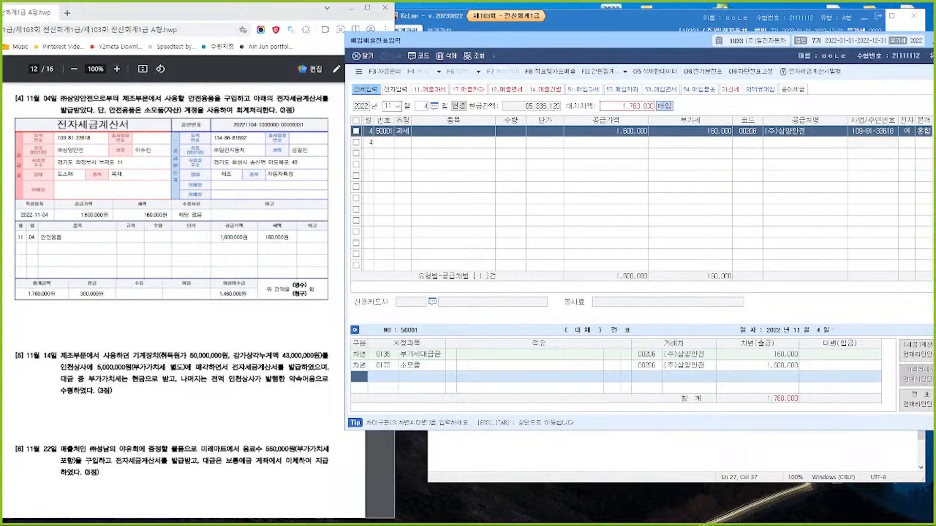
Step: Add a credit line with the account 현금 and the amount 300,000 to the November 4 voucher
{"action": "type", "text": "4"}
{"action": "key", "text": "Return"}
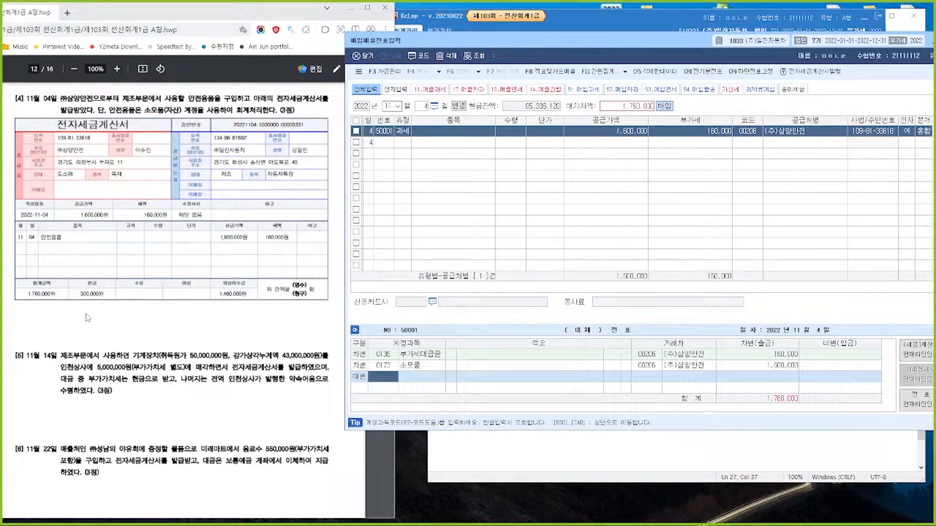
{"action": "type", "text": "현금"}
{"action": "key", "text": "Return"}
{"action": "key", "text": "Return"}
{"action": "type", "text": "3000000"}
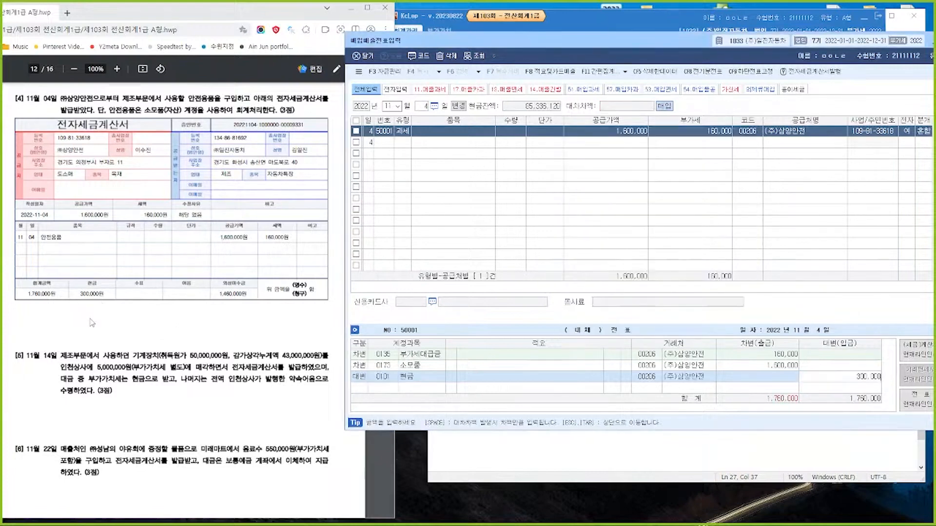
{"action": "key", "text": "Return"}
Step: Add a second credit line with the account 미지급금 for the remaining balance of the November 4 purchase
{"action": "type", "text": "4"}
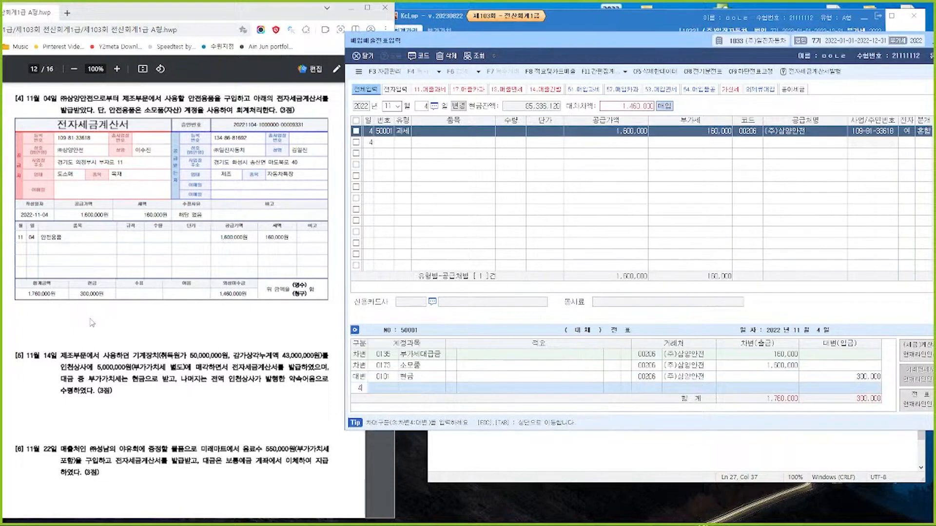
{"action": "key", "text": "Return"}
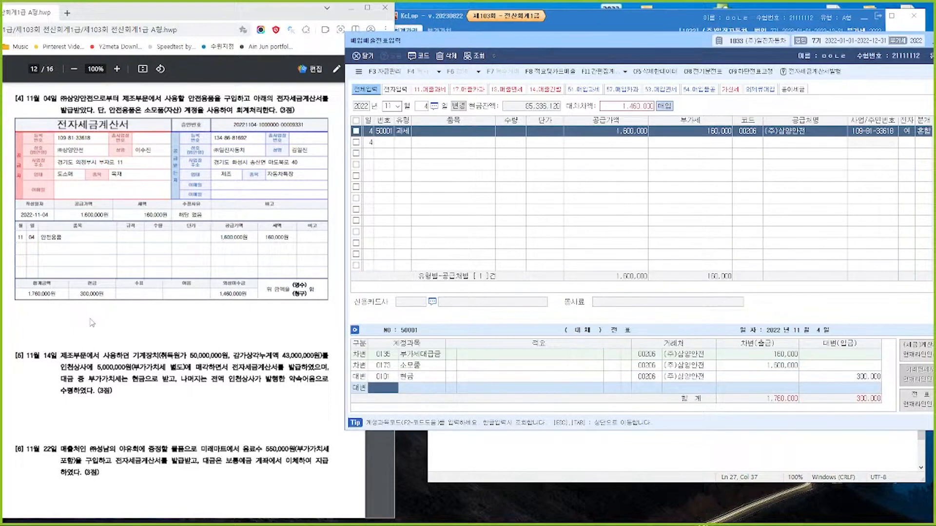
{"action": "type", "text": "미지급"}
{"action": "key", "text": "Return"}
{"action": "key", "text": "Return"}
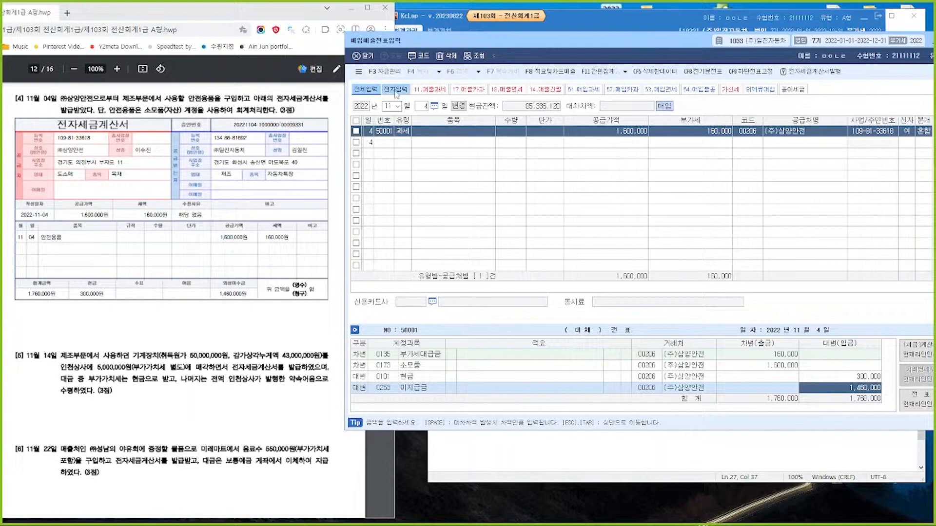
Step: Enter a November 14 voucher as type 11 과세 sales with a supply value of 5,000,000 and its VAT of 500,000
{"action": "left_click", "coordinate": [424, 107]}
{"action": "type", "text": "14"}
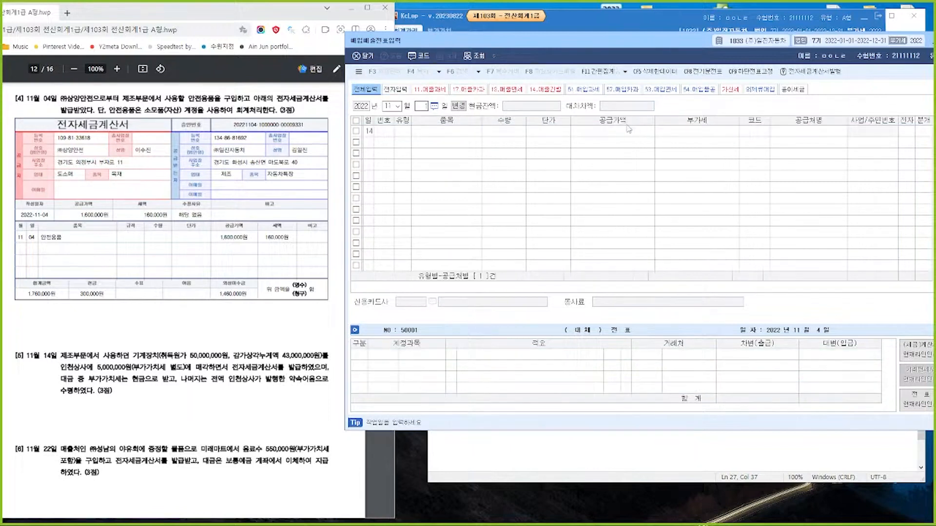
{"action": "key", "text": "Return"}
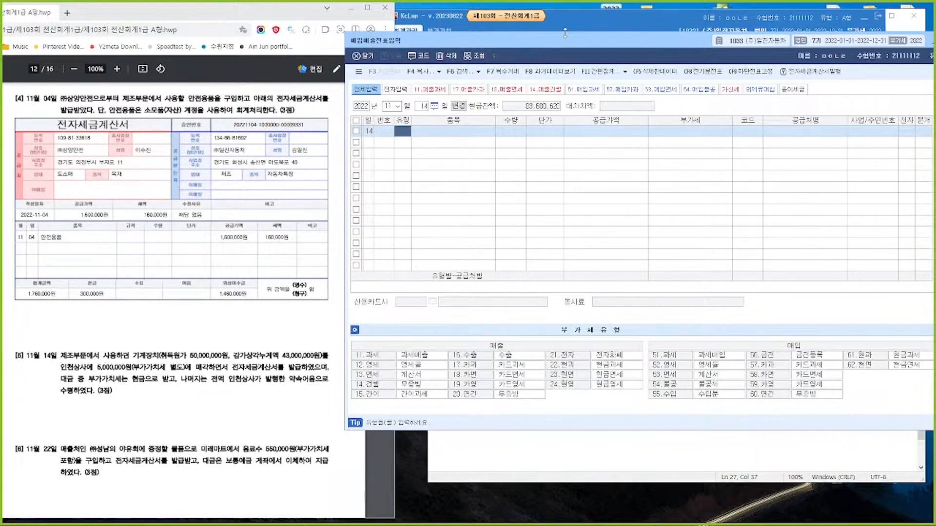
{"action": "type", "text": "11"}
{"action": "key", "text": "Return"}
{"action": "key", "text": "Return"}
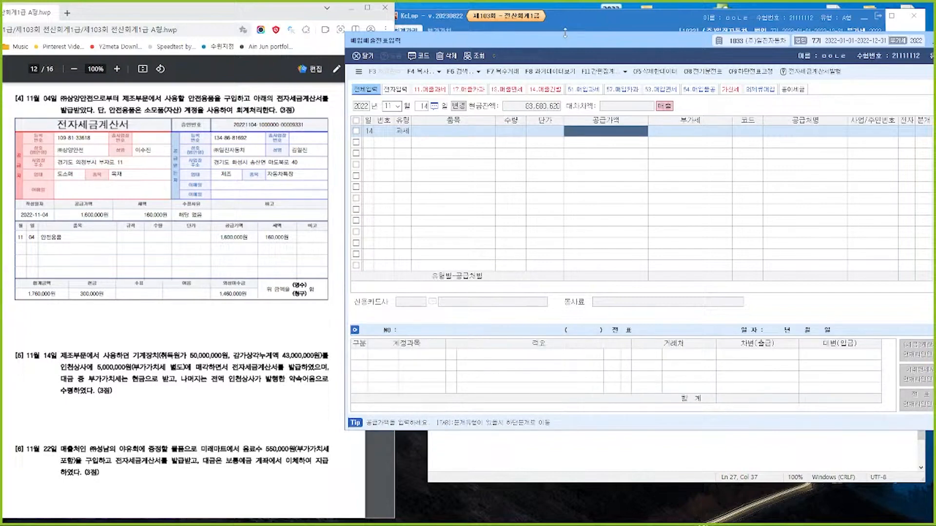
{"action": "type", "text": "5000000"}
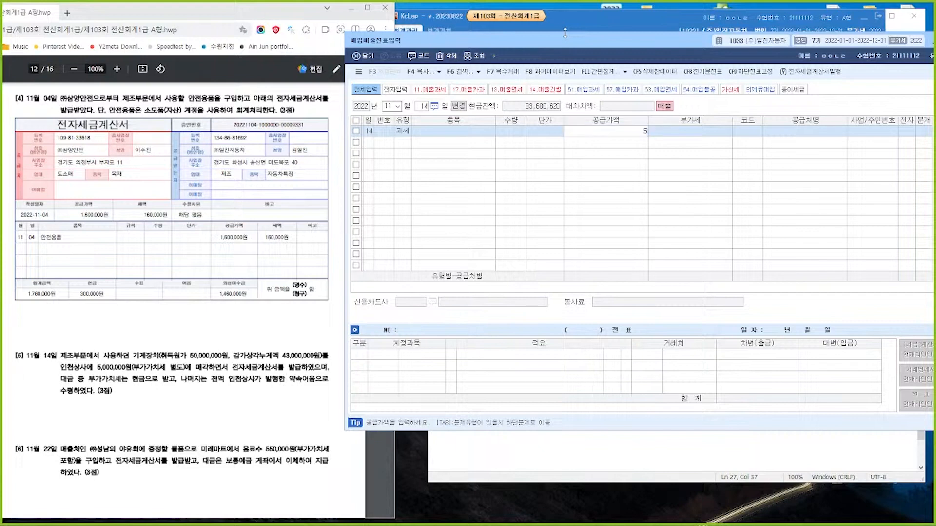
{"action": "key", "text": "Return"}
{"action": "key", "text": "Return"}
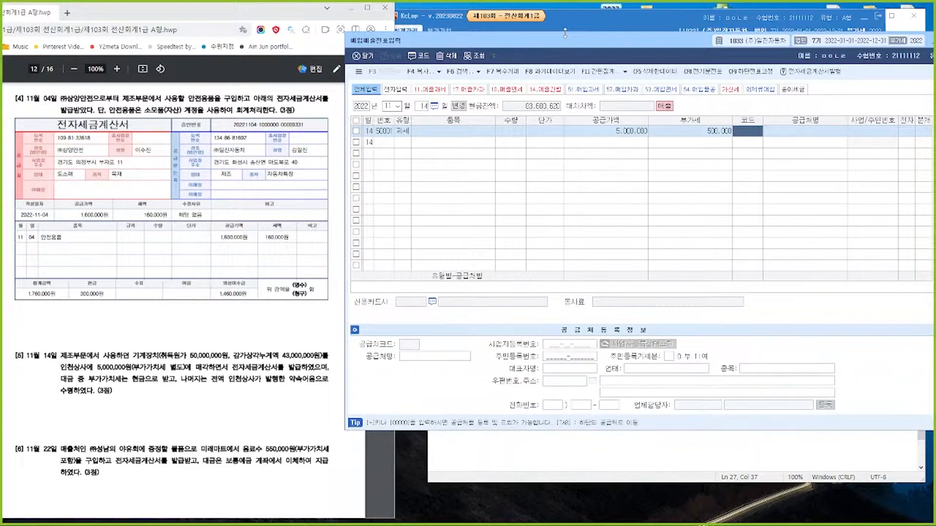
Step: Set the November 14 voucher's customer to 인천상사, mark it as electronic (여), and choose 혼합 as the journal type
{"action": "type", "text": "인천"}
{"action": "key", "text": "Return"}
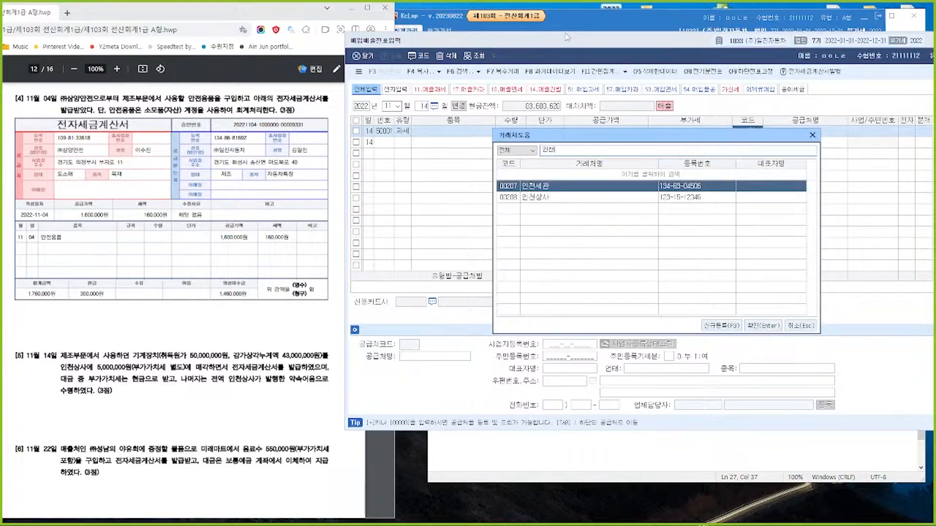
{"action": "key", "text": "Down"}
{"action": "key", "text": "Return"}
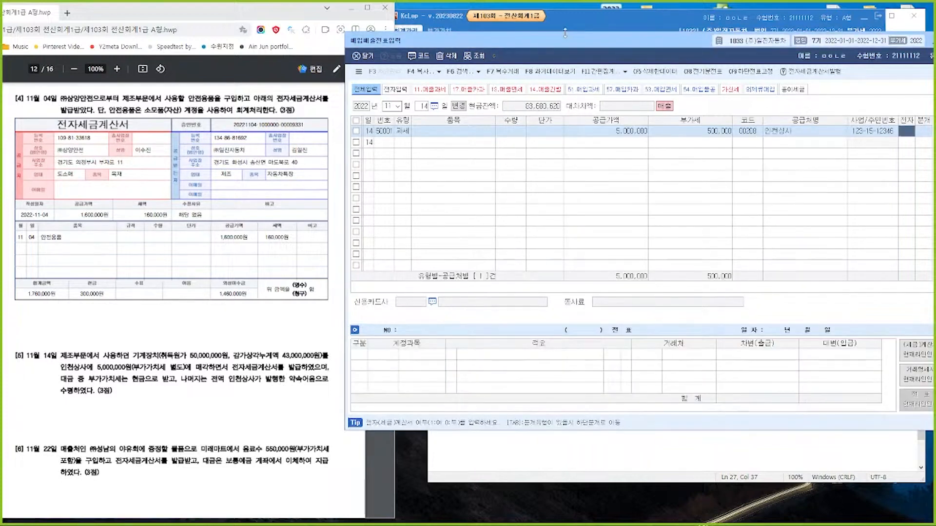
{"action": "type", "text": "1"}
{"action": "key", "text": "Return"}
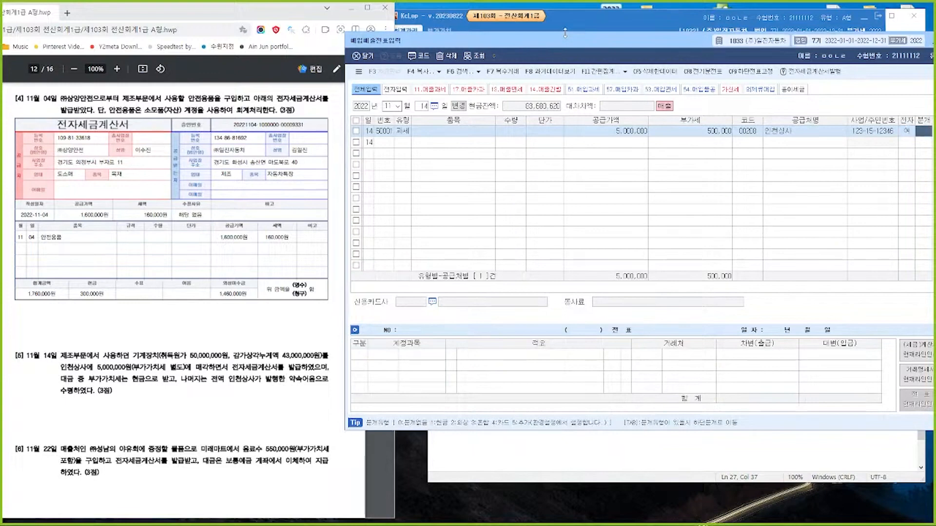
{"action": "type", "text": "3"}
{"action": "key", "text": "Return"}
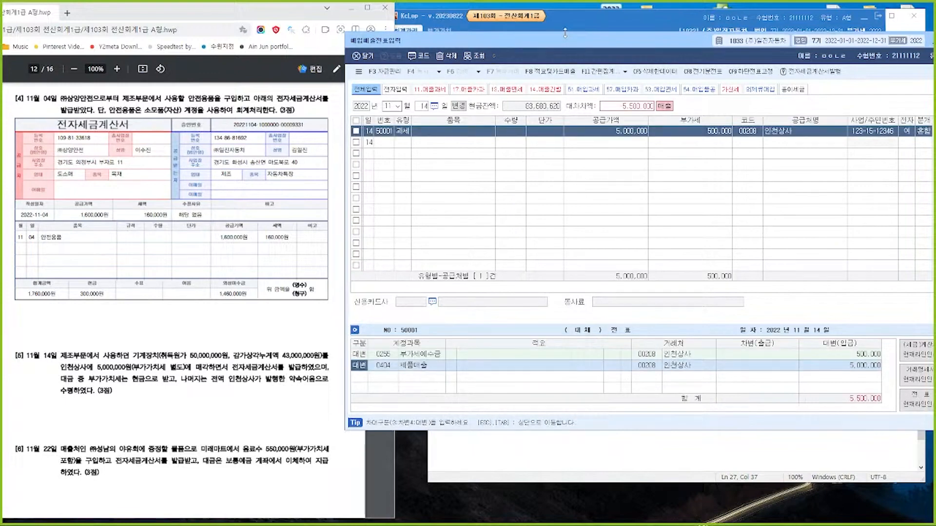
Step: Change the November 14 voucher's 제품매출 credit line to the account 기계장치 with the amount 50,000,000
{"action": "key", "text": "Return"}
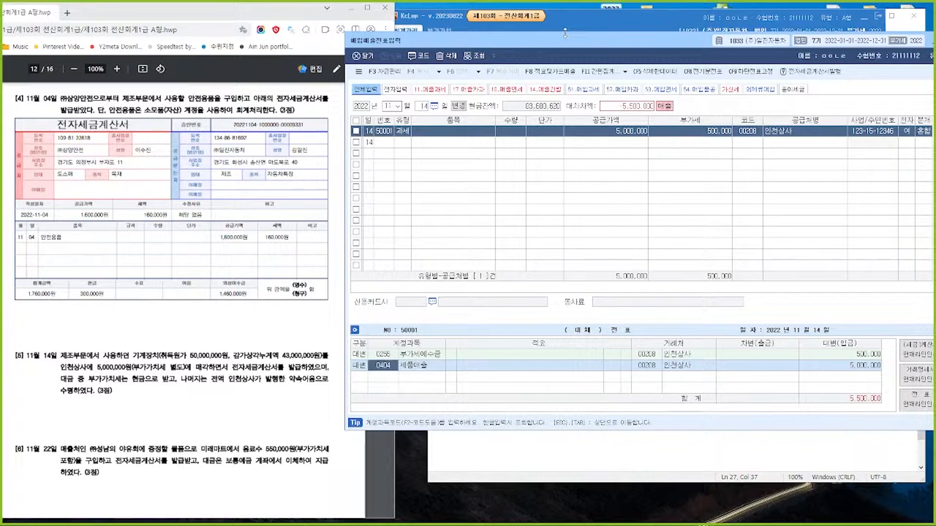
{"action": "type", "text": "기계"}
{"action": "key", "text": "Return"}
{"action": "key", "text": "Return"}
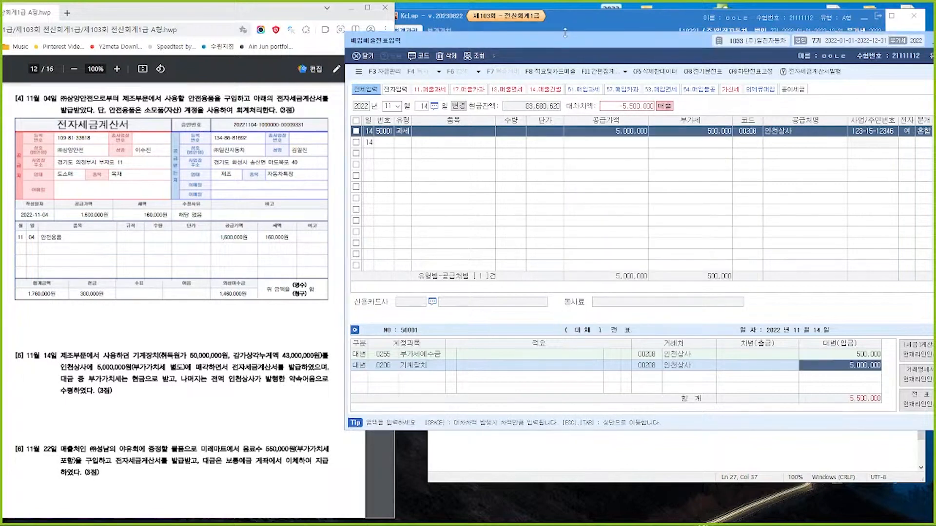
{"action": "type", "text": "50000000"}
{"action": "key", "text": "Return"}
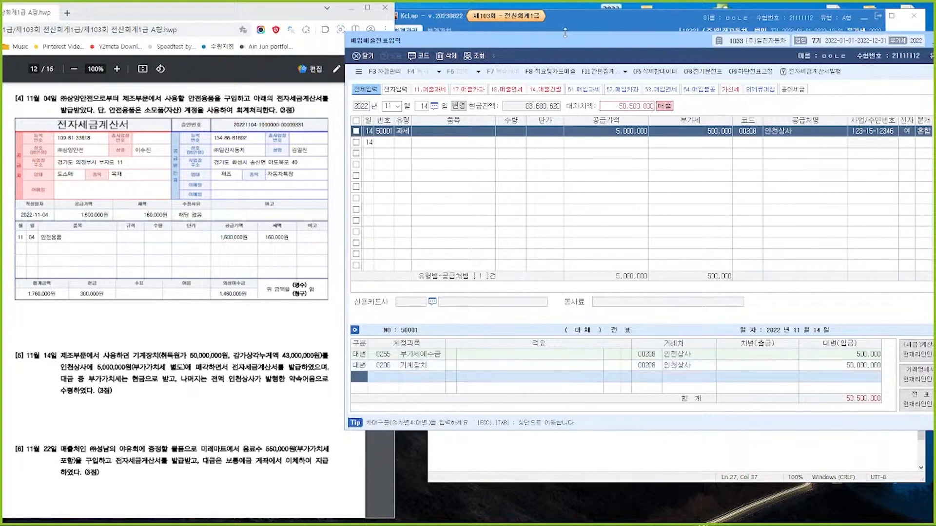
Step: Add a debit line with account 207 감가상각누계액 and the amount 43,000,000 to the November 14 voucher
{"action": "type", "text": "3"}
{"action": "key", "text": "Return"}
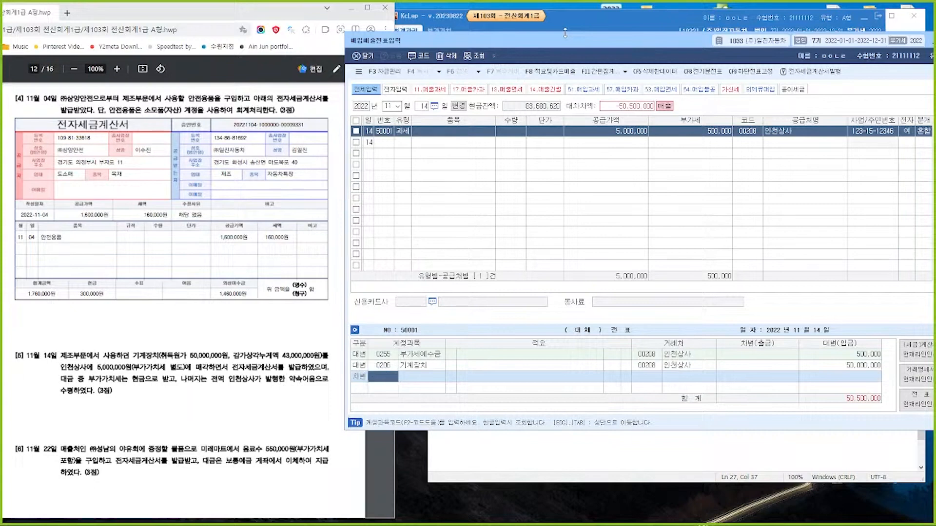
{"action": "type", "text": "207"}
{"action": "key", "text": "Return"}
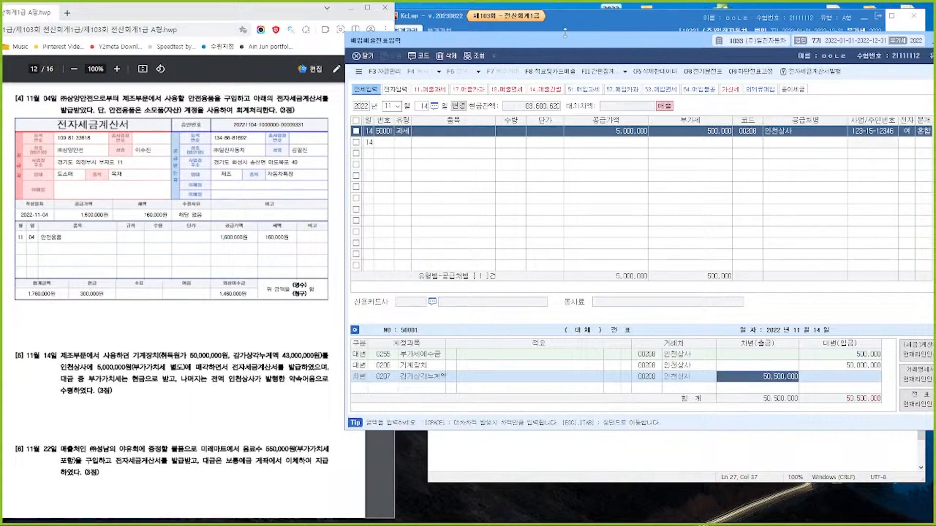
{"action": "type", "text": "43000000"}
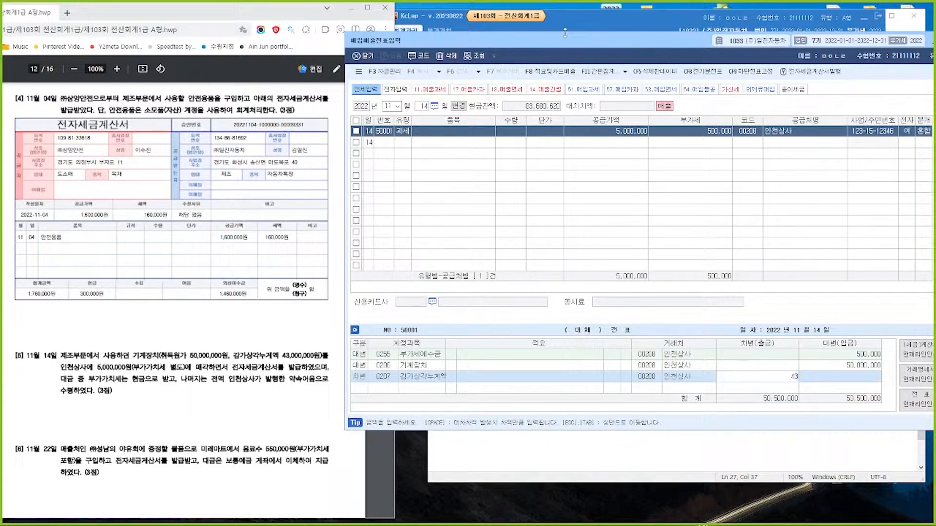
{"action": "key", "text": "Return"}
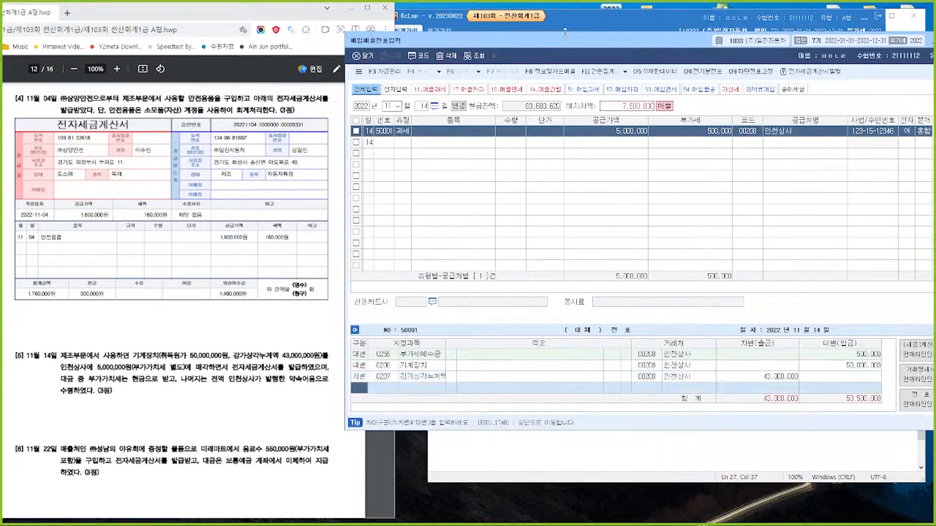
Step: Add a debit line with the account 현금 and the amount 500,000 to the November 14 voucher
{"action": "type", "text": "3"}
{"action": "key", "text": "Return"}
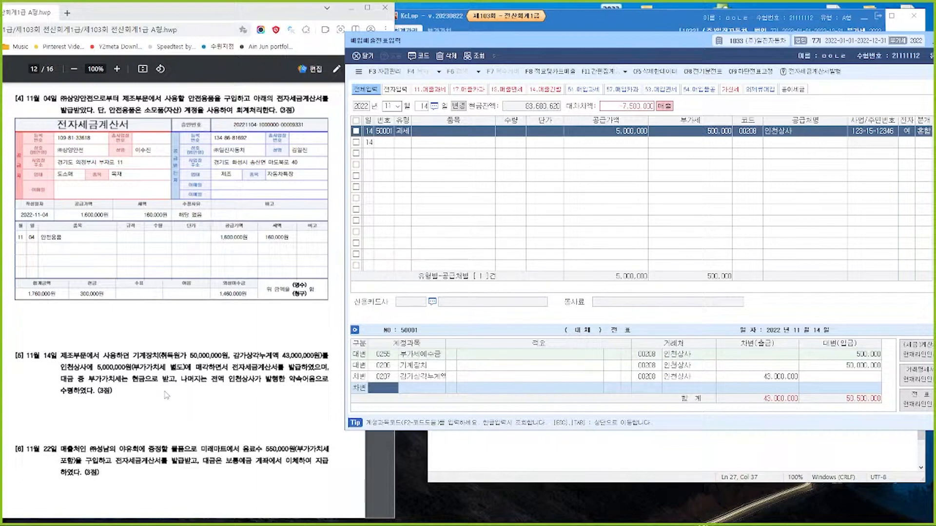
{"action": "type", "text": "현금"}
{"action": "key", "text": "Return"}
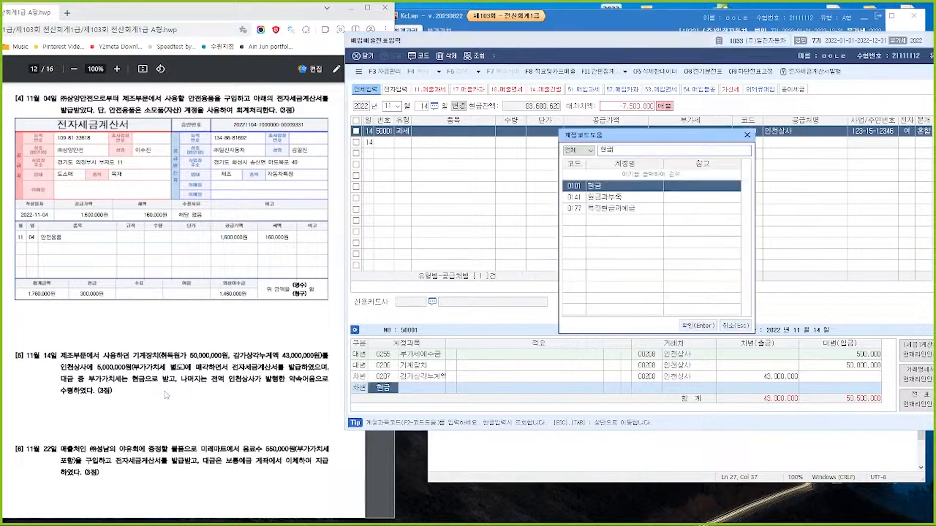
{"action": "key", "text": "Return"}
{"action": "key", "text": "Return"}
{"action": "type", "text": "5000000"}
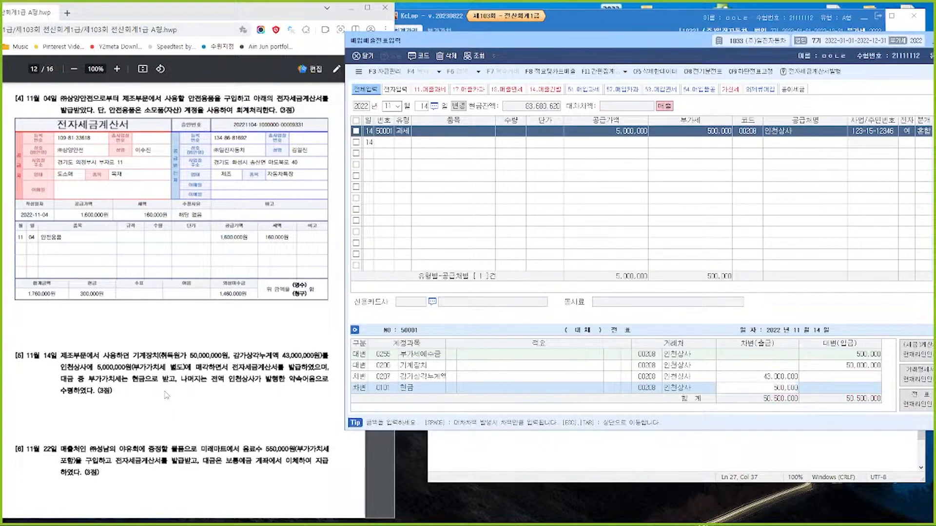
{"action": "key", "text": "Return"}
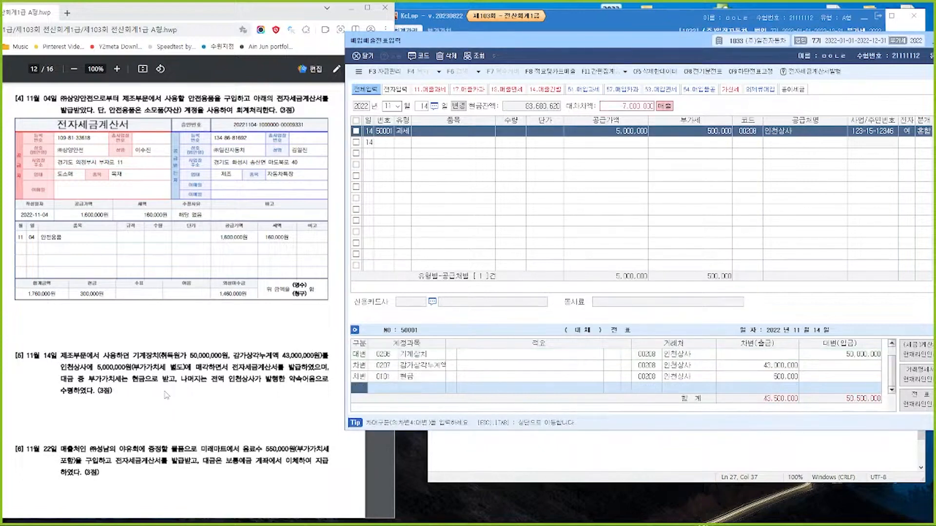
Step: Add a debit line with account 0120 미수금 and the amount 5,000,000 to the November 14 voucher
{"action": "type", "text": "3"}
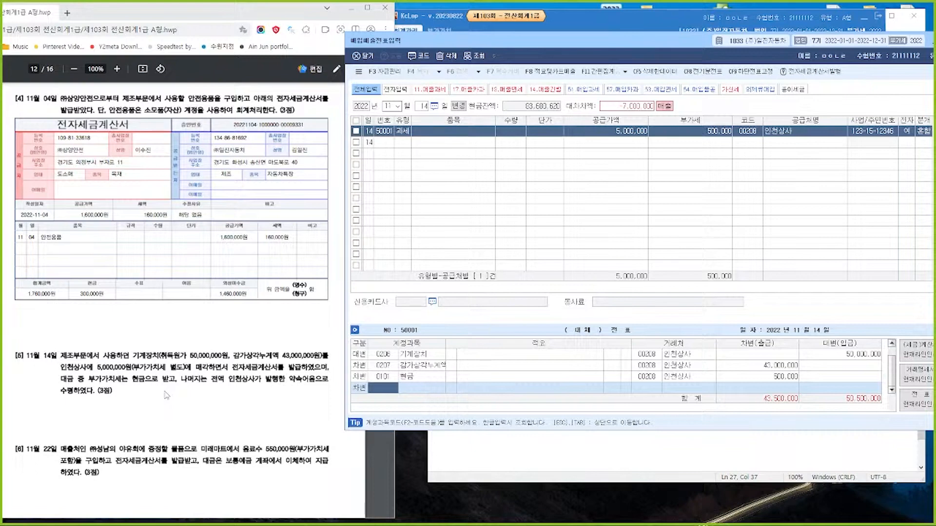
{"action": "type", "text": "미수금"}
{"action": "key", "text": "Return"}
{"action": "key", "text": "Down"}
{"action": "key", "text": "Down"}
{"action": "key", "text": "Down"}
{"action": "key", "text": "Down"}
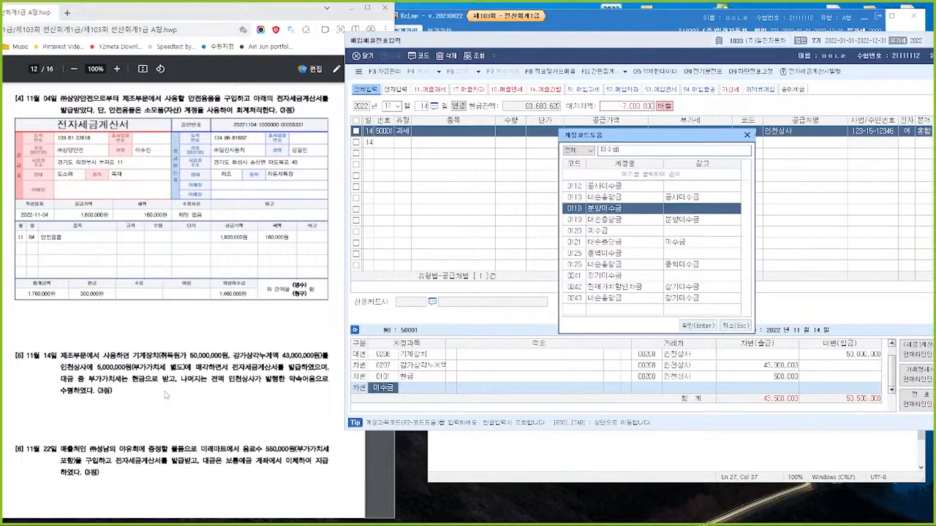
{"action": "key", "text": "Return"}
{"action": "type", "text": "5000000"}
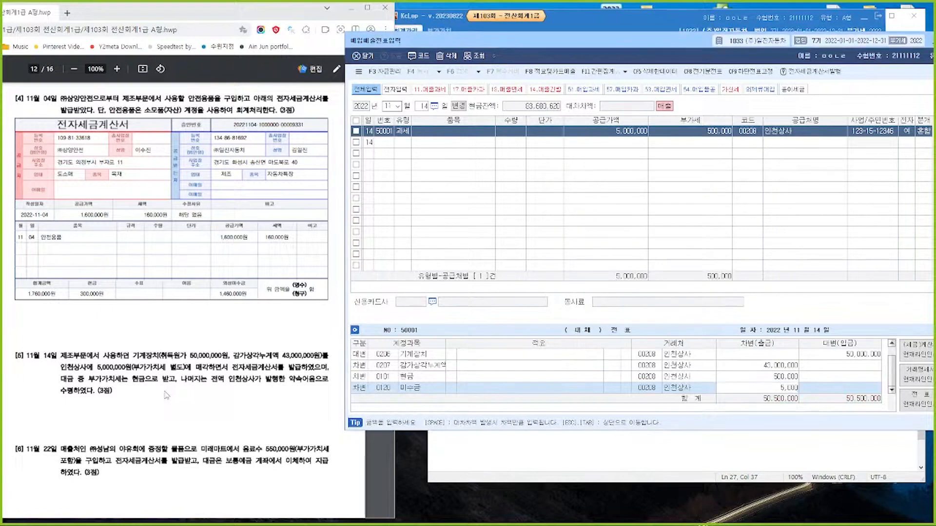
{"action": "key", "text": "Return"}
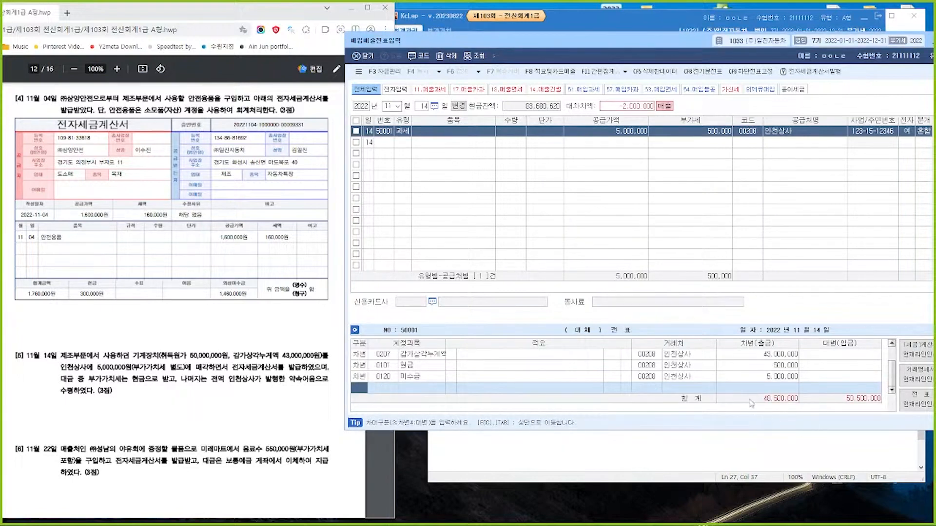
Step: Add a debit line with account 0970 유형자산처분손실 for the remaining 2,000,000 of the November 14 voucher
{"action": "type", "text": "3"}
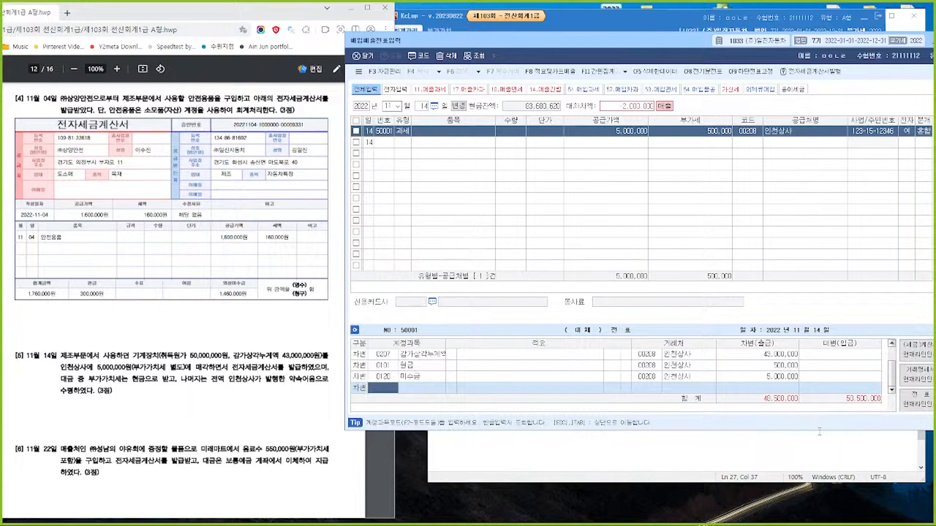
{"action": "type", "text": "유형자"}
{"action": "key", "text": "Return"}
{"action": "key", "text": "Down"}
{"action": "key", "text": "Return"}
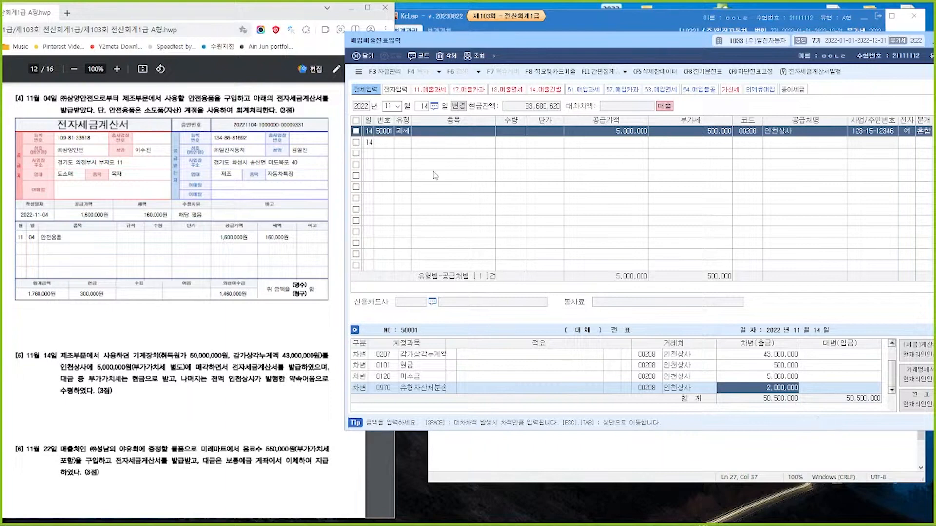
Step: Enter a November 22 voucher as type 54 불공 purchase with a supply value of 500,000 and its VAT of 50,000
{"action": "left_click", "coordinate": [423, 108]}
{"action": "type", "text": "22"}
{"action": "key", "text": "Return"}
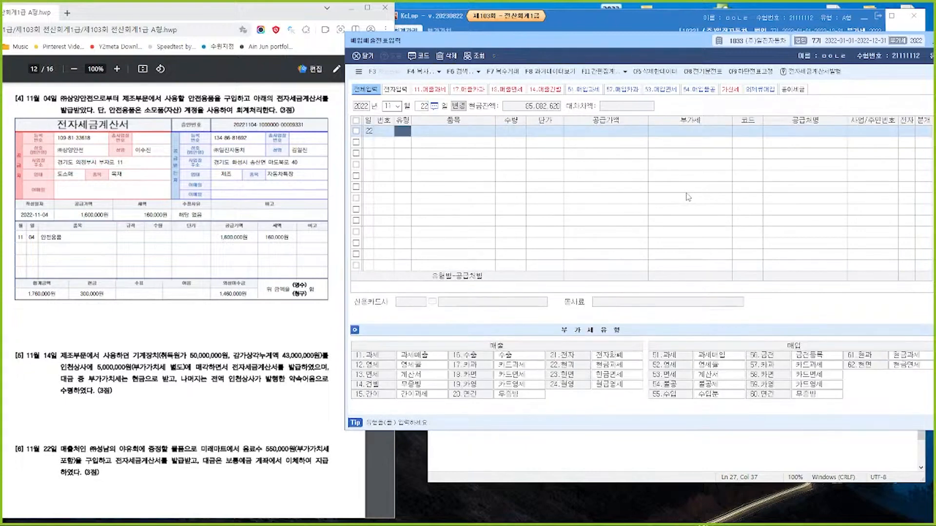
{"action": "type", "text": "54"}
{"action": "key", "text": "Return"}
{"action": "key", "text": "Return"}
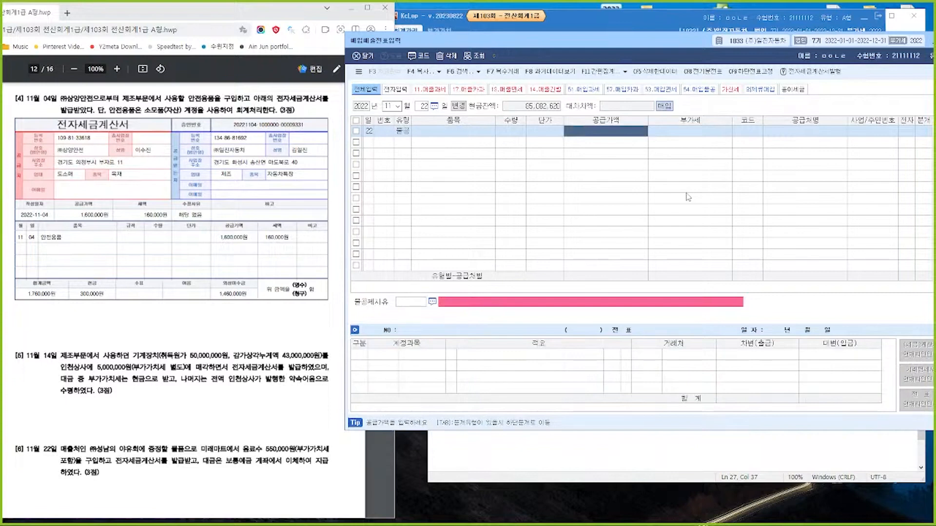
{"action": "type", "text": "5000000"}
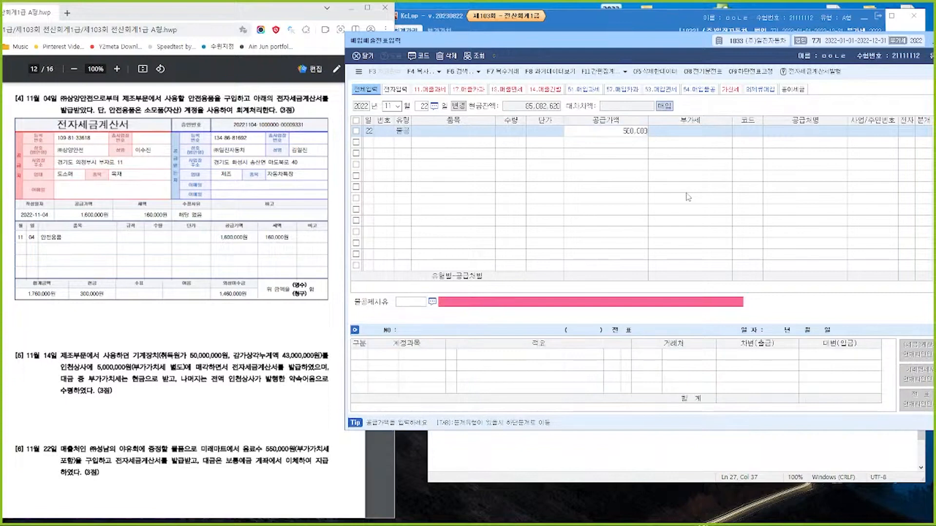
{"action": "key", "text": "Return"}
{"action": "key", "text": "Return"}
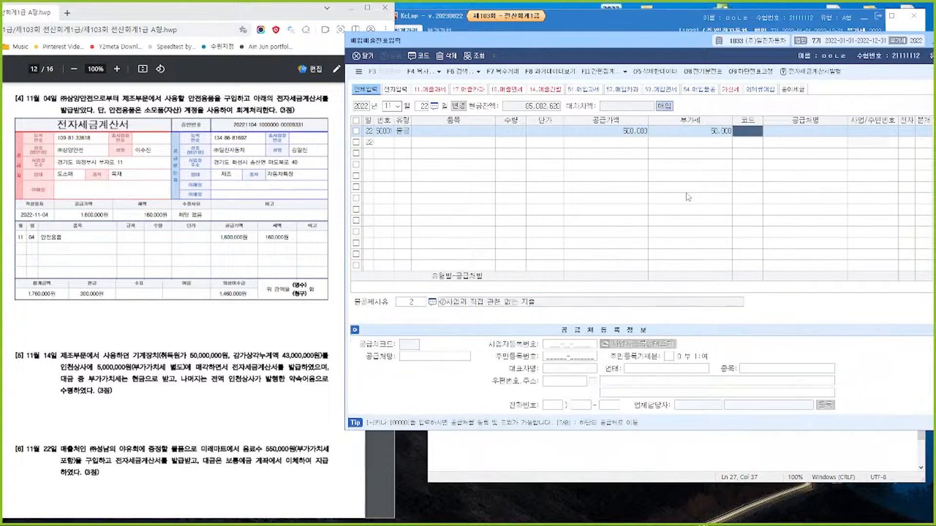
Step: Set the November 22 voucher's supplier to 미래마트 and mark it as electronic (여)
{"action": "type", "text": "미래"}
{"action": "key", "text": "Return"}
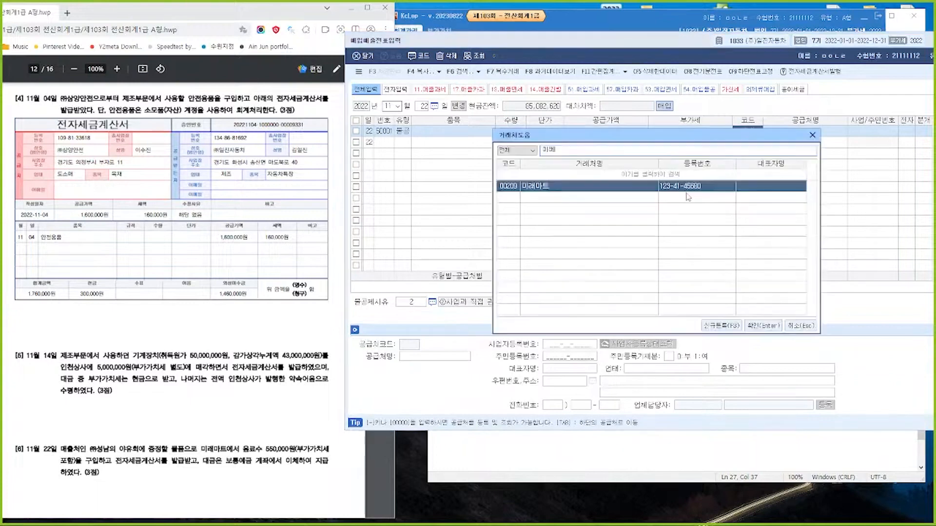
{"action": "key", "text": "Return"}
{"action": "key", "text": "Return"}
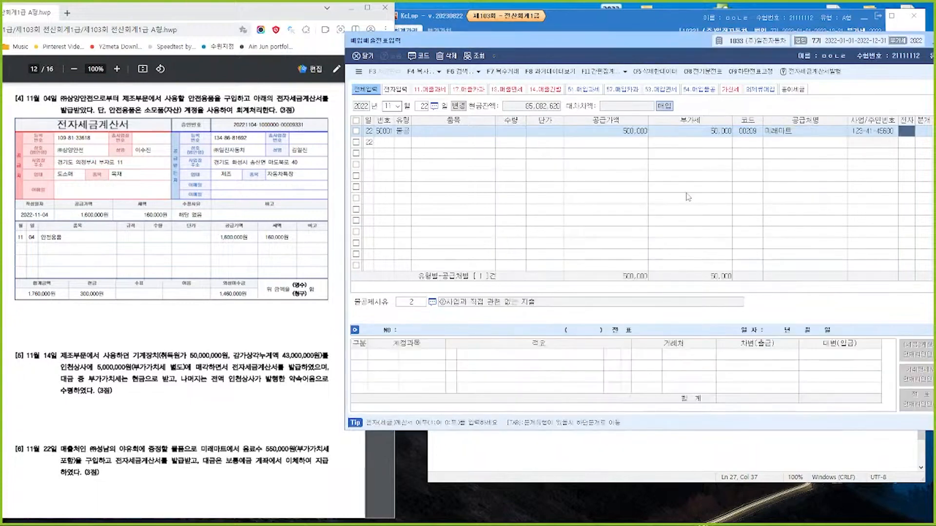
{"action": "type", "text": "1"}
{"action": "key", "text": "Return"}
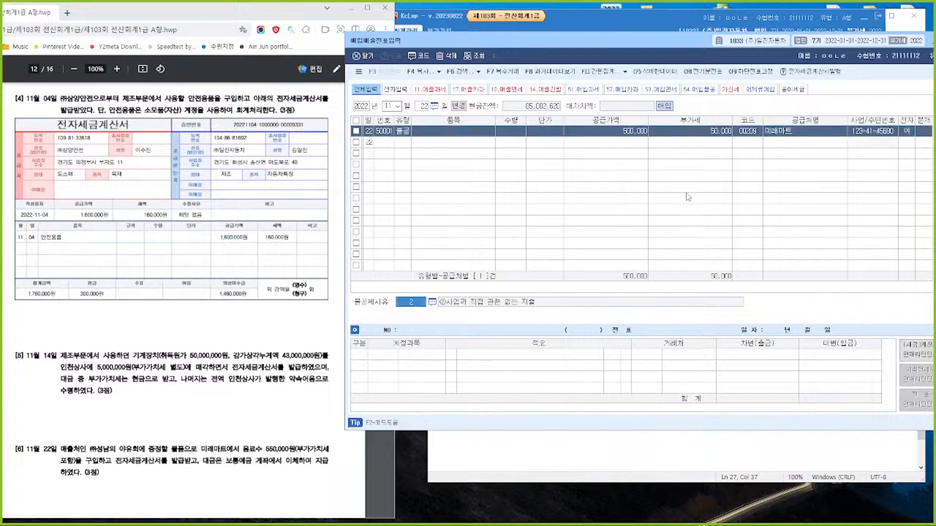
Step: Set the November 22 voucher's non-deduction reason to 4 (접대비 및 이와 유사한 비용 관련) and its journal type to 혼합
{"action": "type", "text": "4"}
{"action": "key", "text": "Return"}
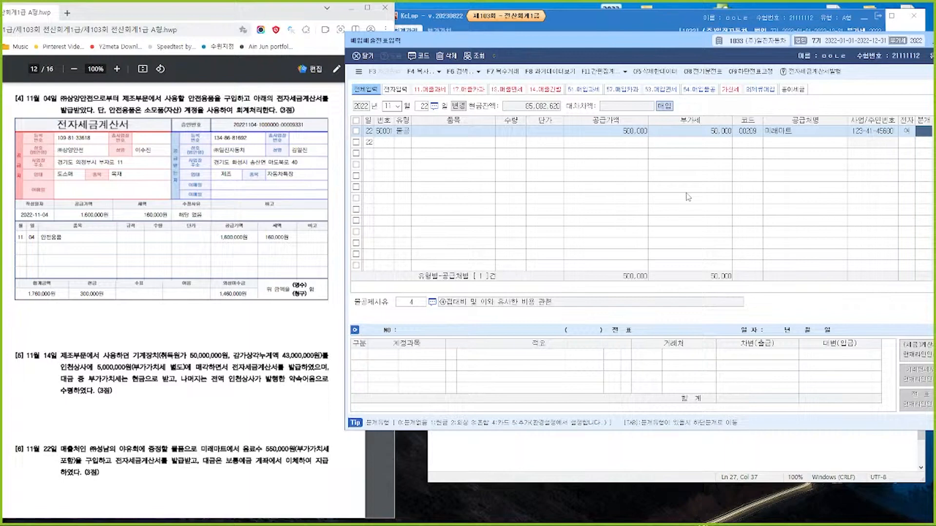
{"action": "type", "text": "3"}
{"action": "key", "text": "Return"}
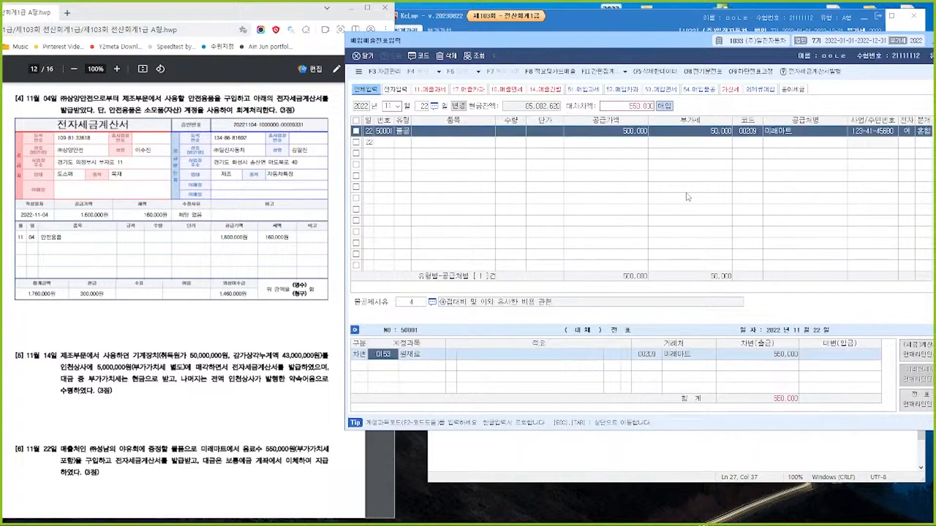
Step: Change the debit account of the November 22 voucher to 0813 접대비 (판매관리비)
{"action": "type", "text": "접대"}
{"action": "key", "text": "Return"}
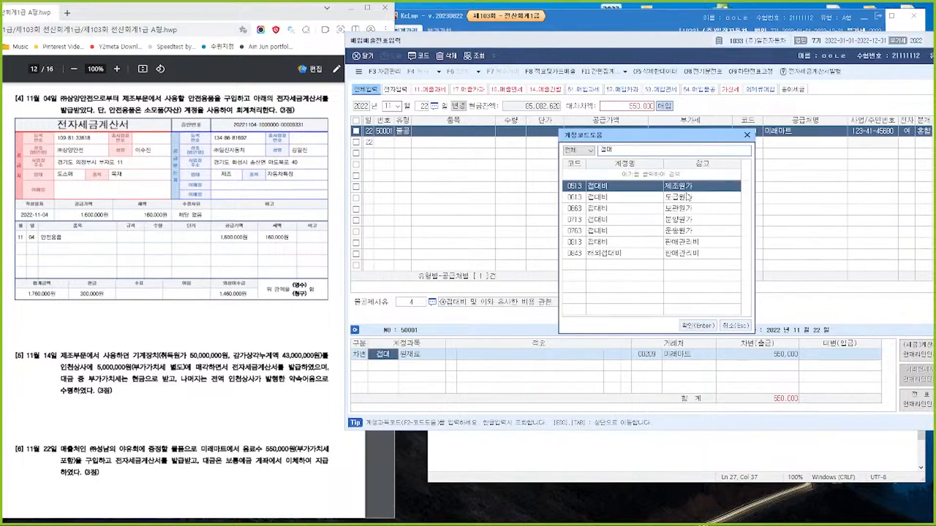
{"action": "key", "text": "Down"}
{"action": "key", "text": "Down"}
{"action": "key", "text": "Down"}
{"action": "key", "text": "Down"}
{"action": "key", "text": "Down"}
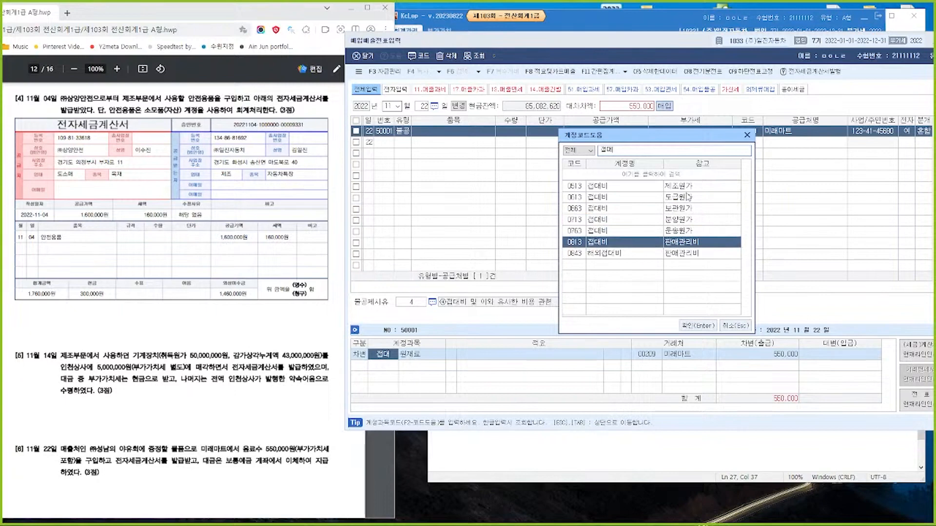
{"action": "key", "text": "Return"}
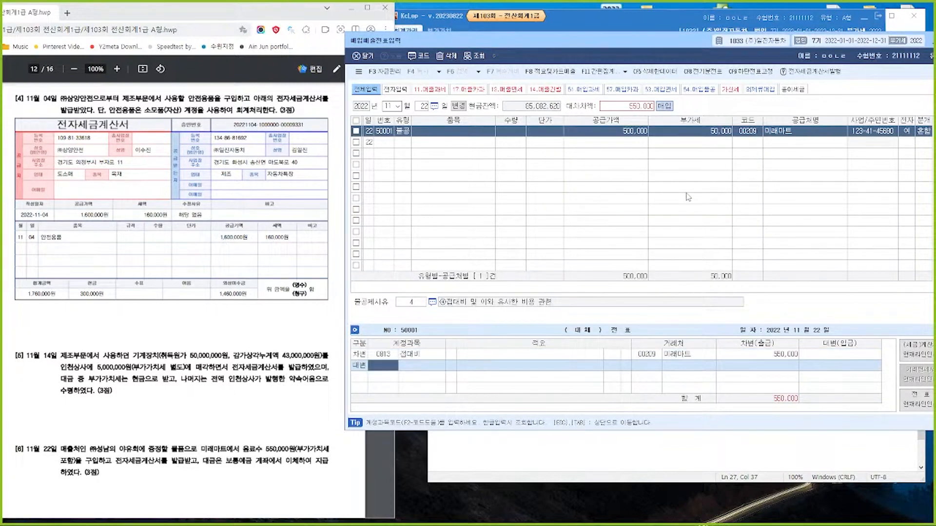
Step: Set the November 22 voucher's credit line to the account 보통예금 with the amount 550,000
{"action": "type", "text": "보통"}
{"action": "key", "text": "Return"}
{"action": "key", "text": "Return"}
{"action": "key", "text": "Return"}
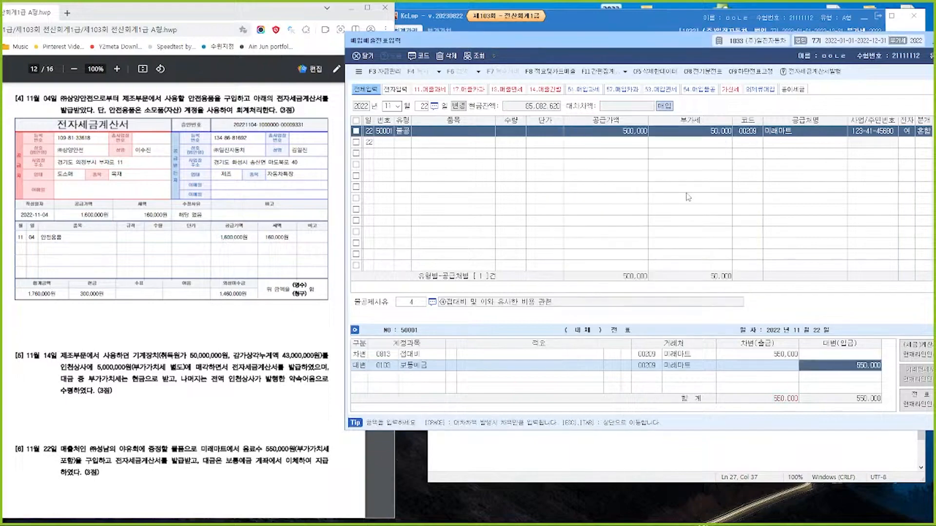
Step: Go to question 4 in the exam paper and bring up the July 3 entries in 일반전표입력
{"action": "scroll", "coordinate": [239, 222], "scroll_direction": "down", "scroll_amount": 10}
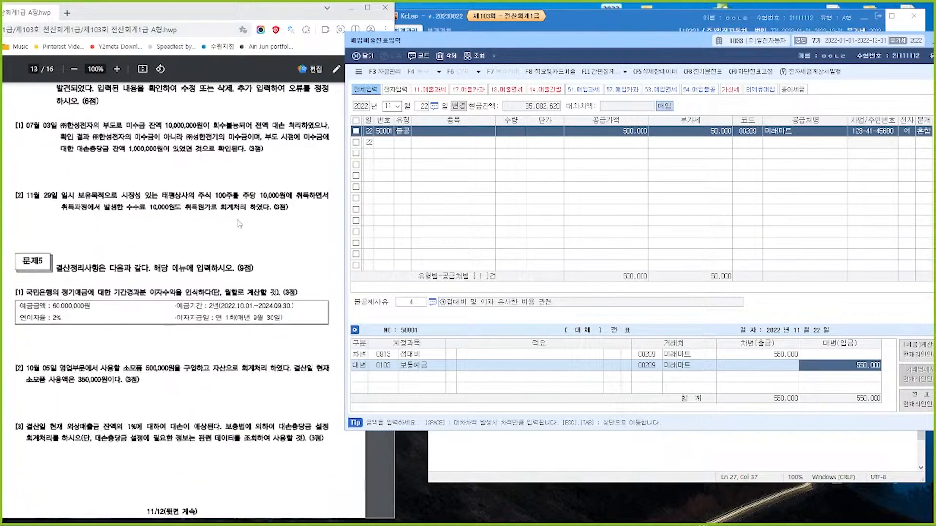
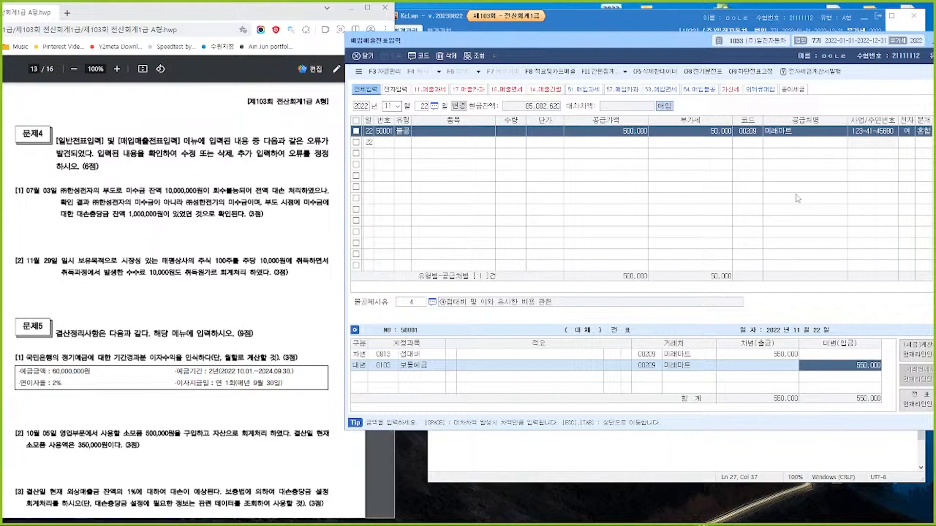
{"action": "key", "text": "alt+Tab"}
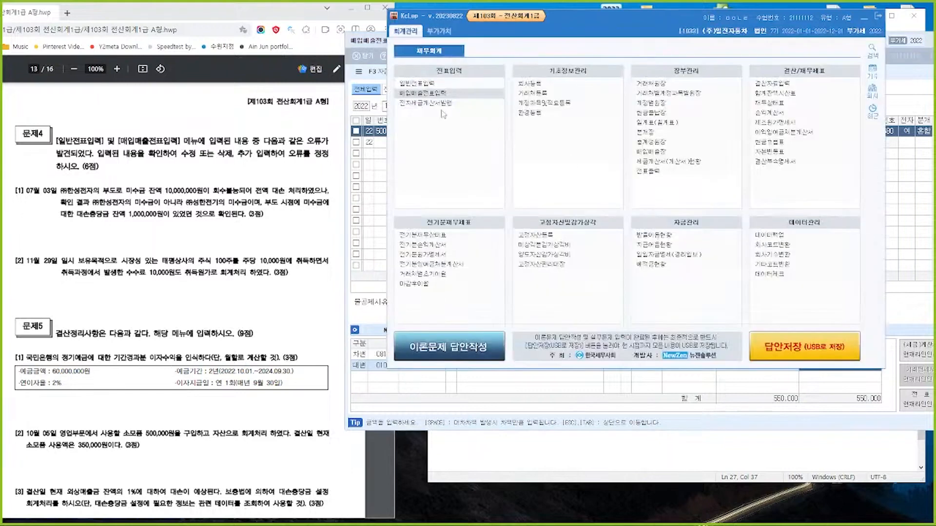
{"action": "left_click", "coordinate": [426, 83]}
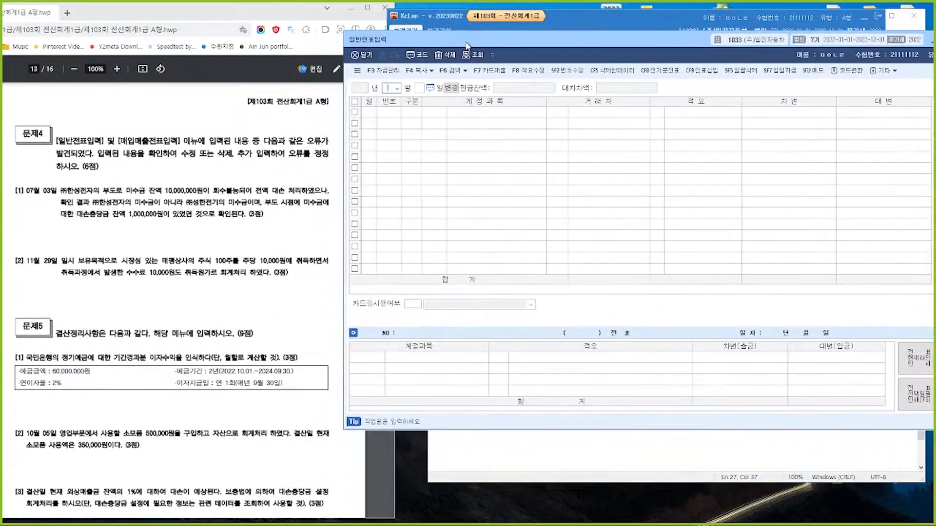
{"action": "key", "text": "Return"}
{"action": "key", "text": "Return"}
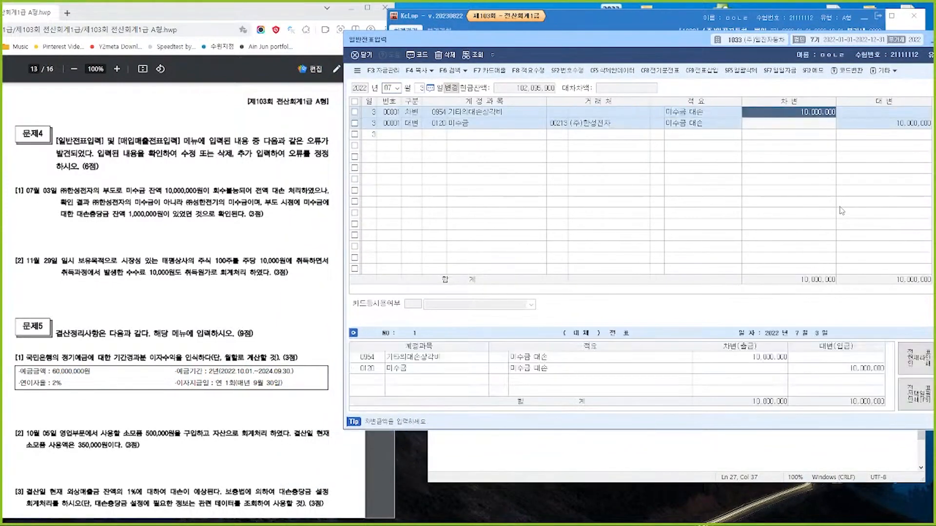
Step: In the July 3 voucher, set the 기타의대손상각비 debit to 9,000,000 and the 미수금 line's customer to 00214 (주)성한전기
{"action": "type", "text": "9000000"}
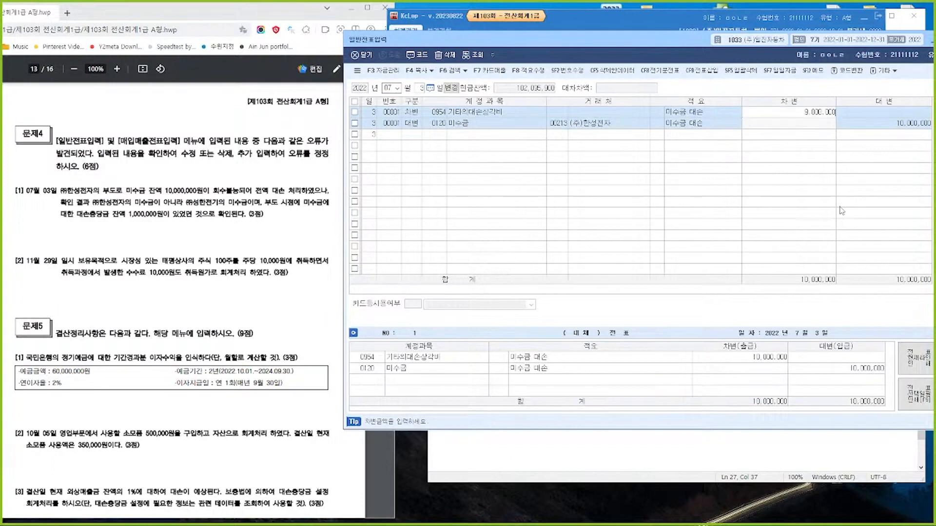
{"action": "key", "text": "Return"}
{"action": "key", "text": "Return"}
{"action": "key", "text": "Return"}
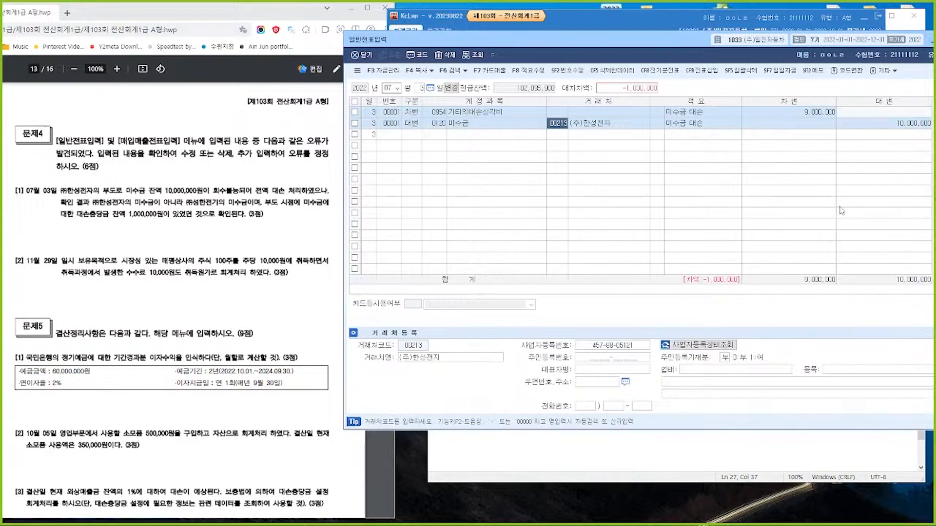
{"action": "type", "text": "성한"}
{"action": "key", "text": "Return"}
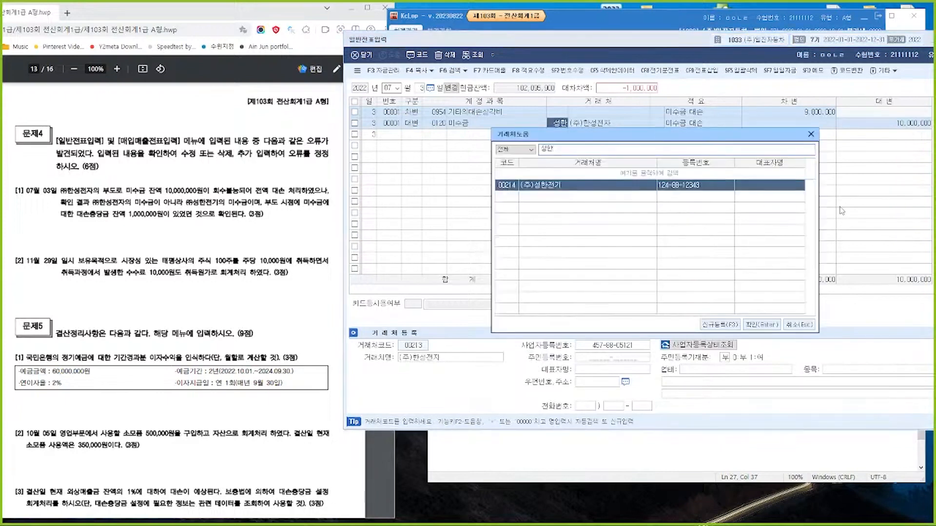
{"action": "key", "text": "Return"}
{"action": "key", "text": "Return"}
{"action": "key", "text": "Return"}
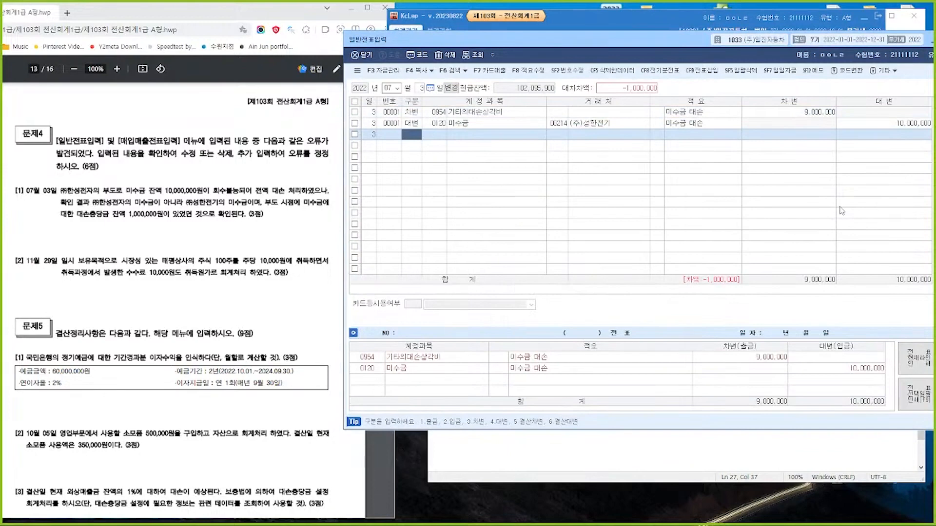
Step: Add a debit line to the July 3 voucher with account 0121 대손충당금 for 1,000,000
{"action": "type", "text": "3"}
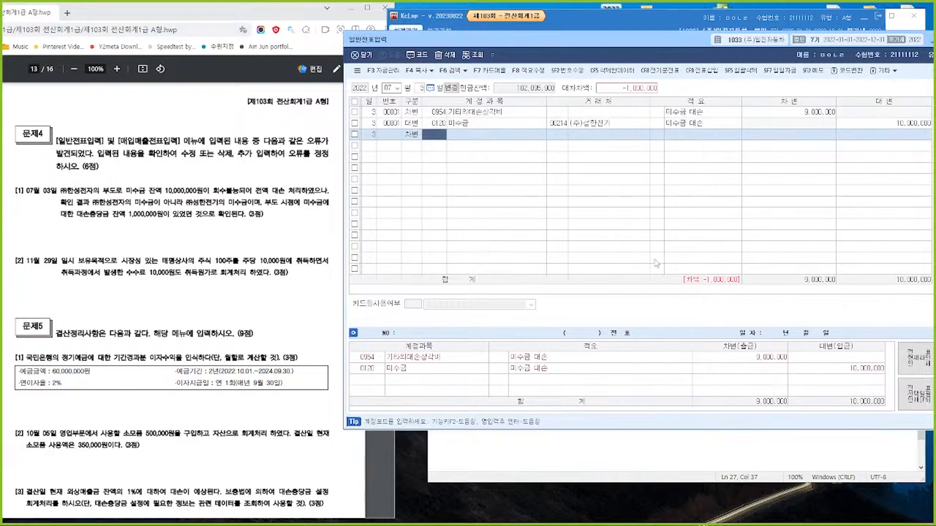
{"action": "type", "text": "121"}
{"action": "key", "text": "Return"}
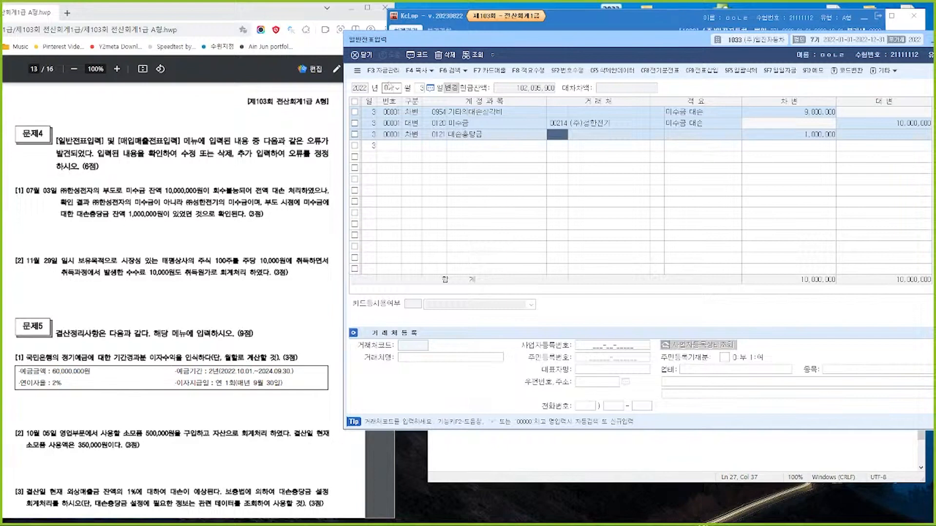
Step: Bring up the November 29 entries and set the 단기매매증권 debit amount to 1,000,000
{"action": "left_click", "coordinate": [391, 88]}
{"action": "type", "text": "11"}
{"action": "key", "text": "Return"}
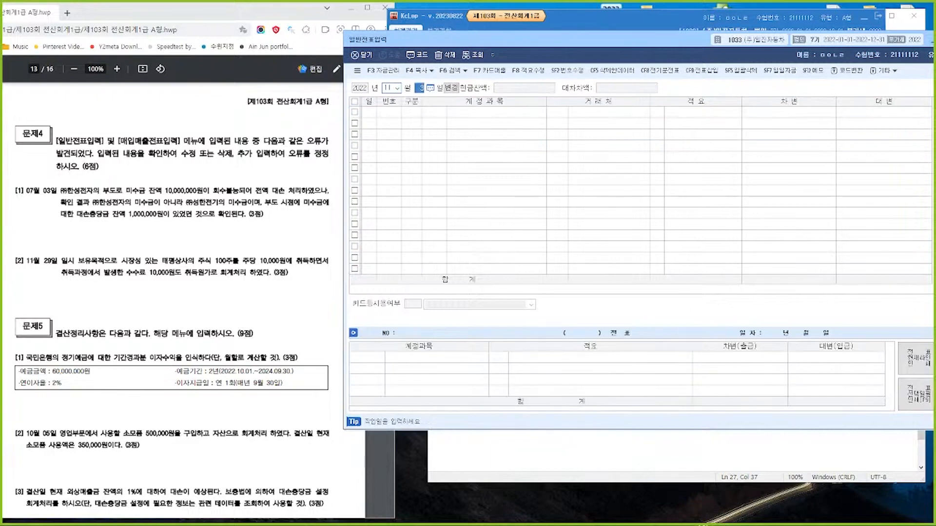
{"action": "type", "text": "29"}
{"action": "key", "text": "Return"}
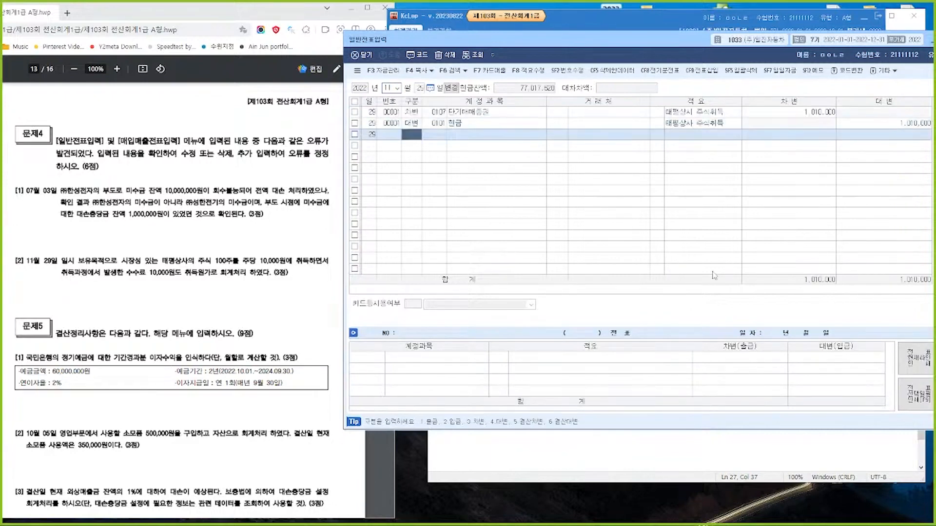
{"action": "left_click", "coordinate": [782, 116]}
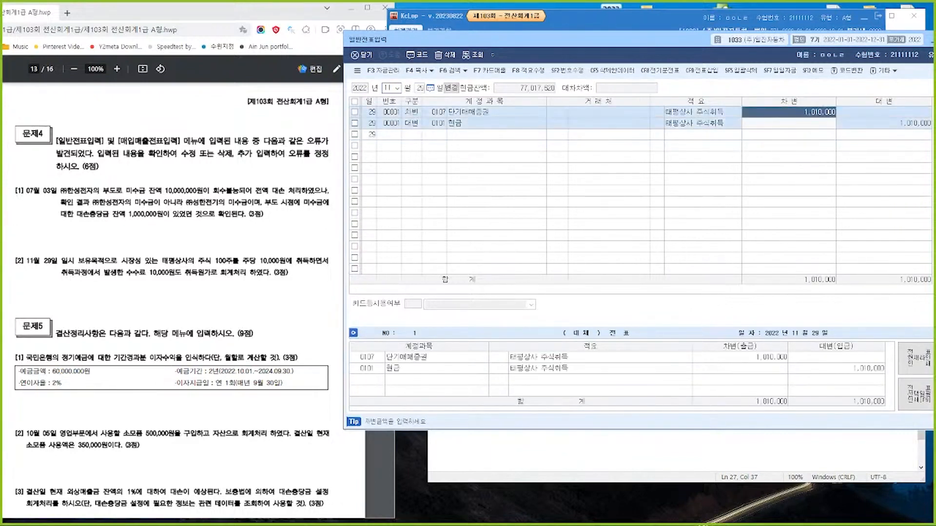
{"action": "type", "text": "1000000"}
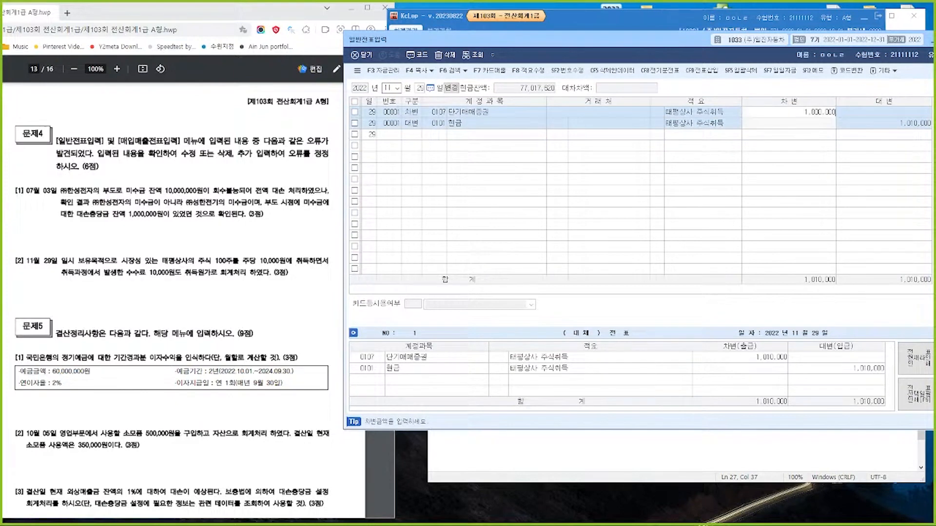
{"action": "key", "text": "Return"}
{"action": "key", "text": "Return"}
{"action": "key", "text": "Return"}
{"action": "key", "text": "Return"}
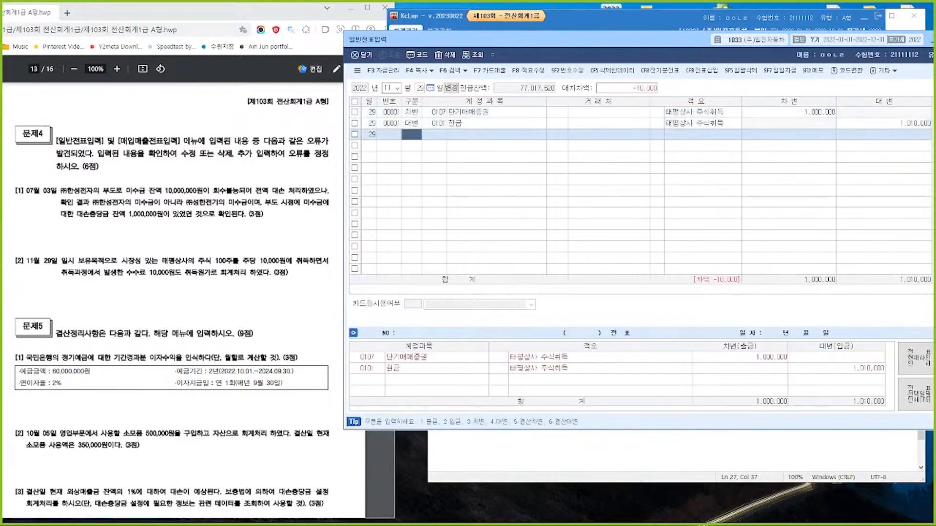
Step: Add a debit line to the November 29 voucher with account 0984 수수료비용 for 10,000
{"action": "type", "text": "3"}
{"action": "type", "text": "수수료"}
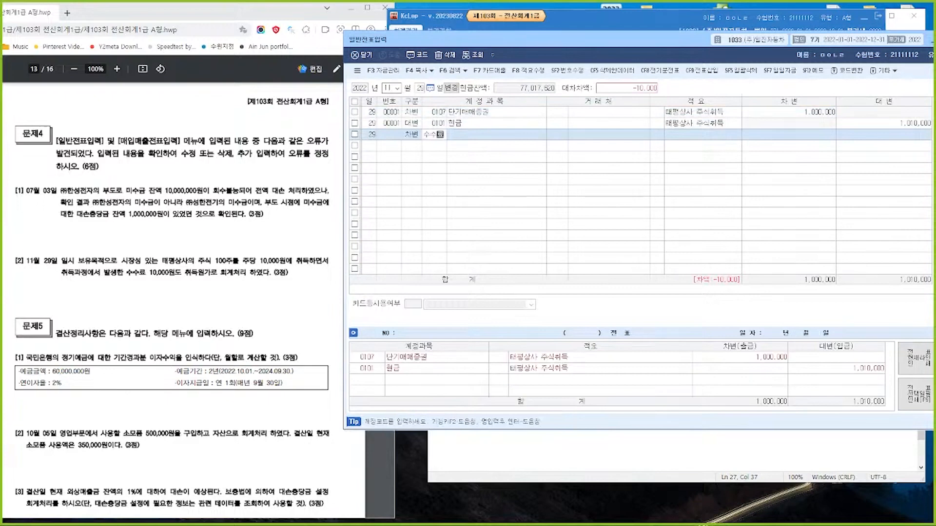
{"action": "key", "text": "Return"}
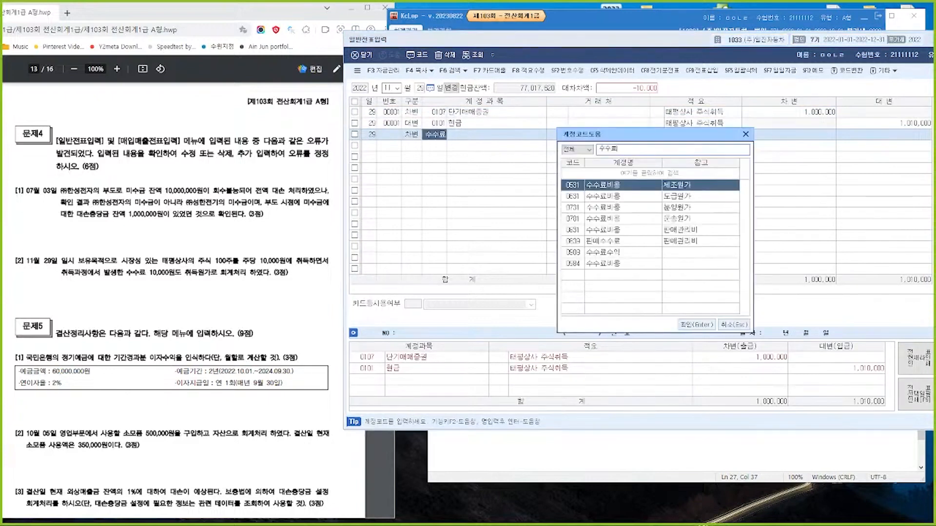
{"action": "key", "text": "Down"}
{"action": "key", "text": "Down"}
{"action": "key", "text": "Down"}
{"action": "key", "text": "Down"}
{"action": "key", "text": "Down"}
{"action": "key", "text": "Down"}
{"action": "key", "text": "Down"}
{"action": "key", "text": "Return"}
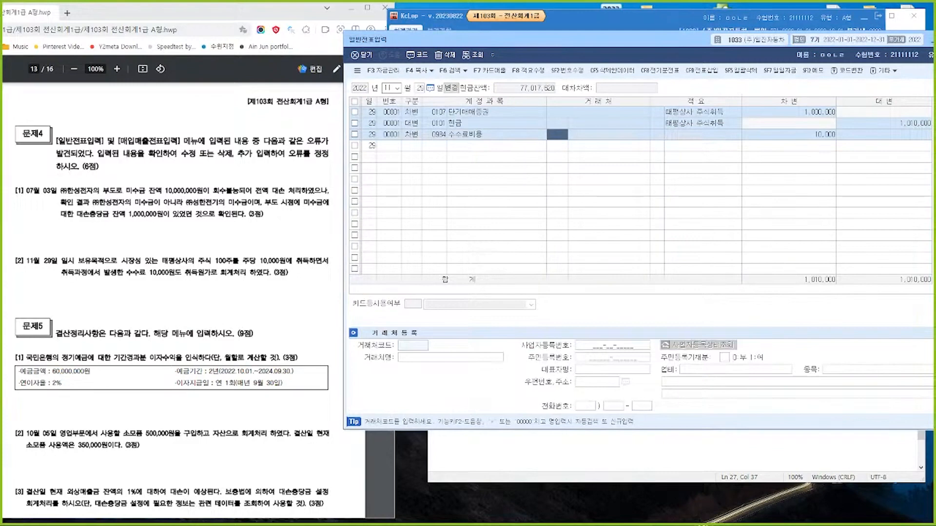
Step: For question 5, sketch a text timeline in Notepad from 10.1 through 12.31 to 9.30, marking the spans 3개월 and 9개월
{"action": "scroll", "coordinate": [292, 354], "scroll_direction": "down", "scroll_amount": 4}
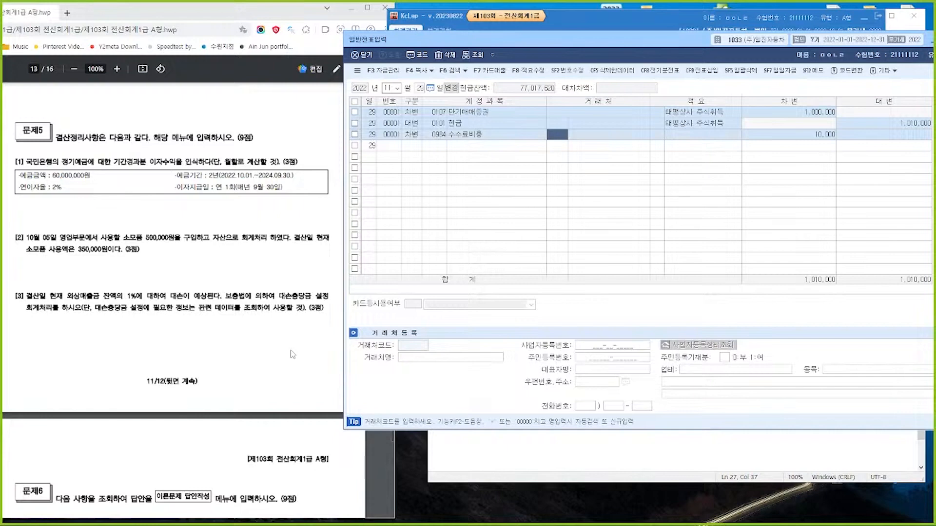
{"action": "left_click", "coordinate": [516, 453]}
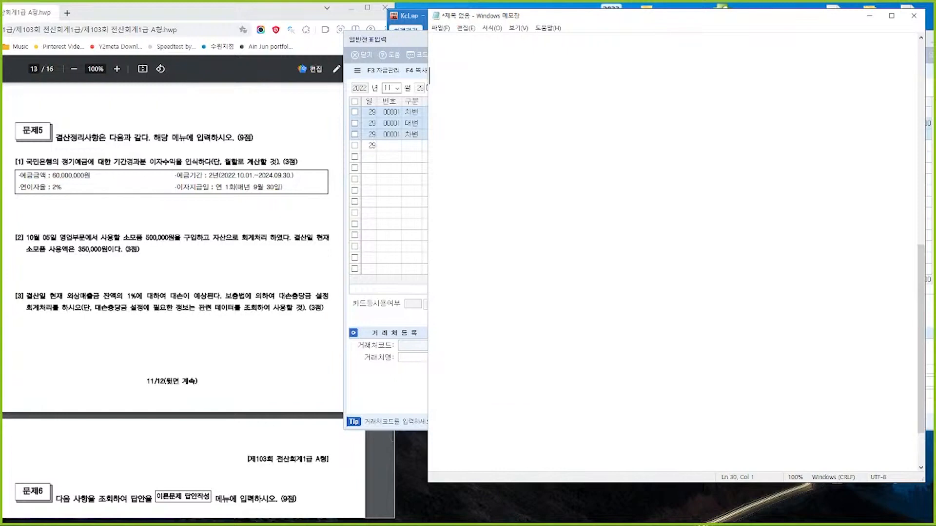
{"action": "type", "text": "10.1-----------------12.31-------"}
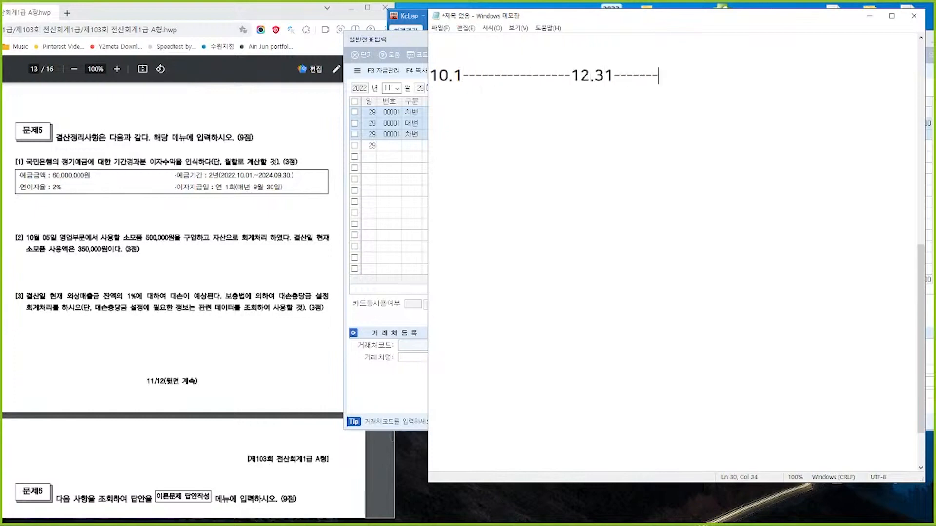
{"action": "type", "text": "----------------9.30"}
{"action": "left_click", "coordinate": [479, 66]}
{"action": "type", "text": "3"}
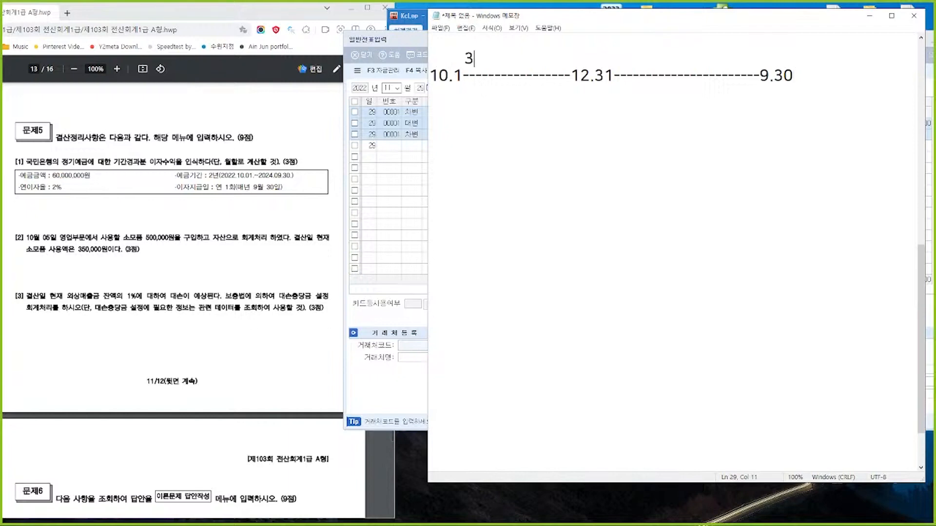
{"action": "type", "text": "개월                              9개월"}
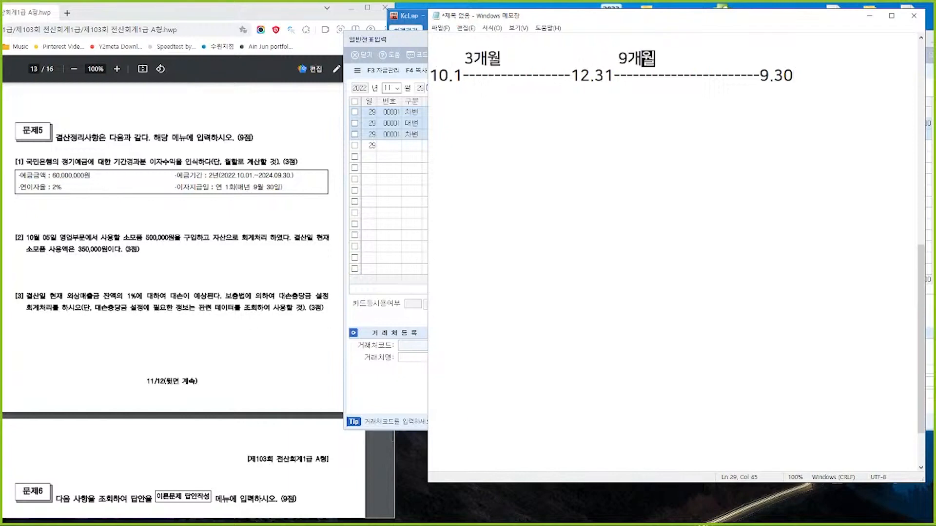
Step: Below the timeline, write the accrued interest calculation "60,000,000 * 2% * 3/12 = 300,000"
{"action": "key", "text": "Down"}
{"action": "key", "text": "End"}
{"action": "key", "text": "Return"}
{"action": "key", "text": "Return"}
{"action": "type", "text": "60,"}
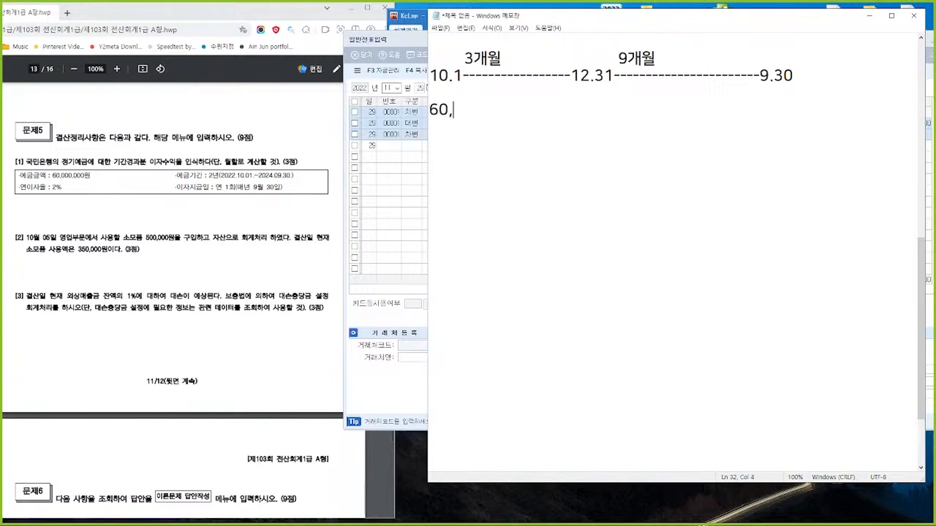
{"action": "type", "text": "000,000 * "}
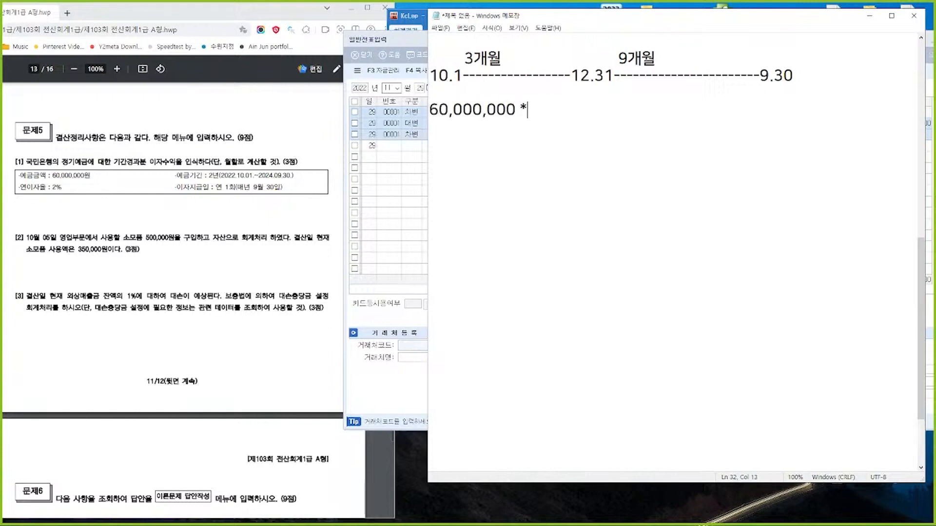
{"action": "type", "text": "2% * 3/12"}
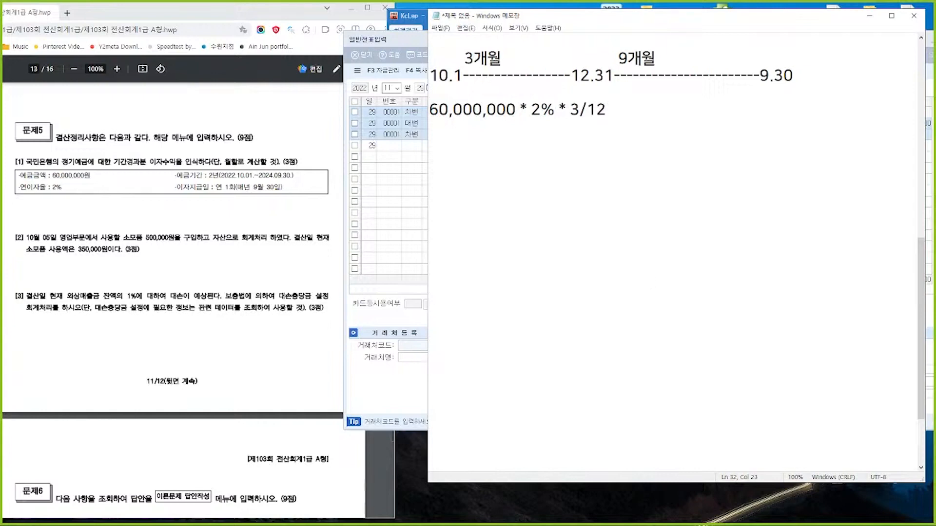
{"action": "type", "text": " = 300,000"}
{"action": "key", "text": "Return"}
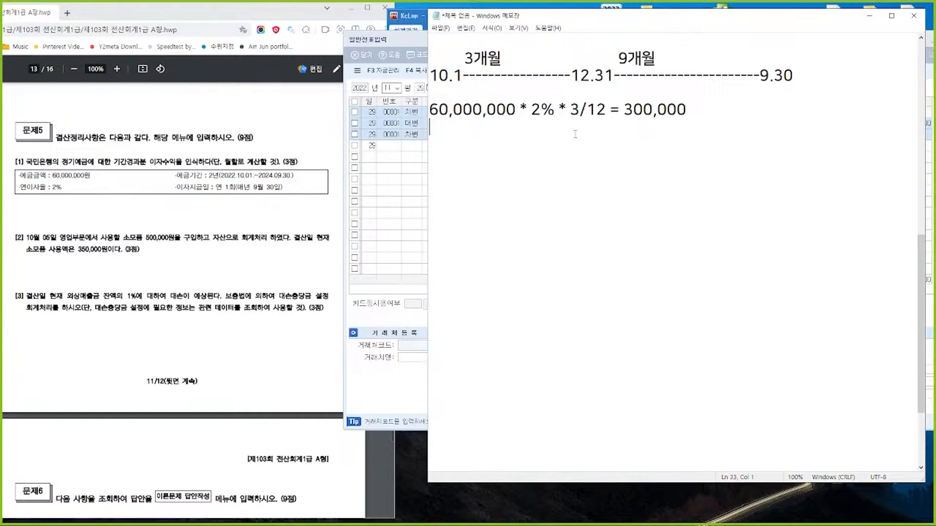
Step: Write the interest adjusting entry "미수수익 300,000 / 이자수익 300,000" below the calculation
{"action": "left_click", "coordinate": [702, 111]}
{"action": "key", "text": "Return"}
{"action": "key", "text": "Return"}
{"action": "type", "text": "미수수익 3"}
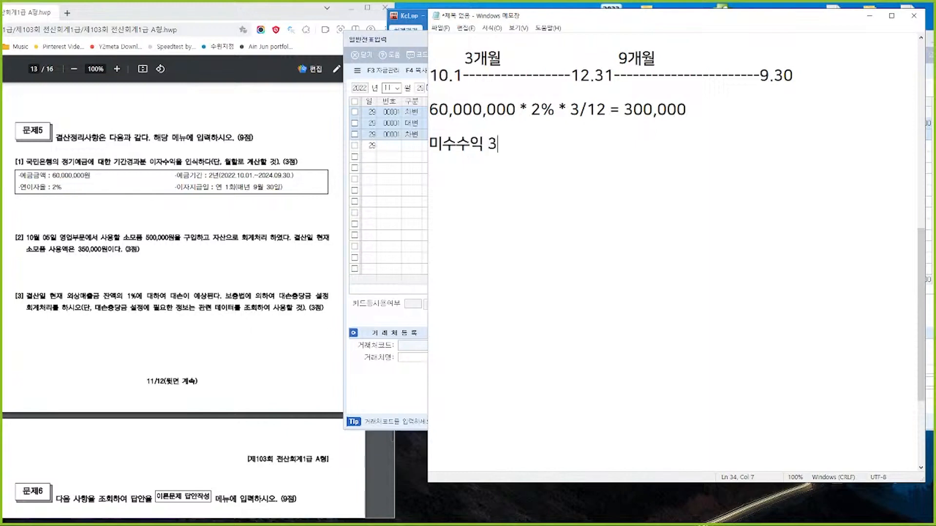
{"action": "type", "text": "00,000  /  "}
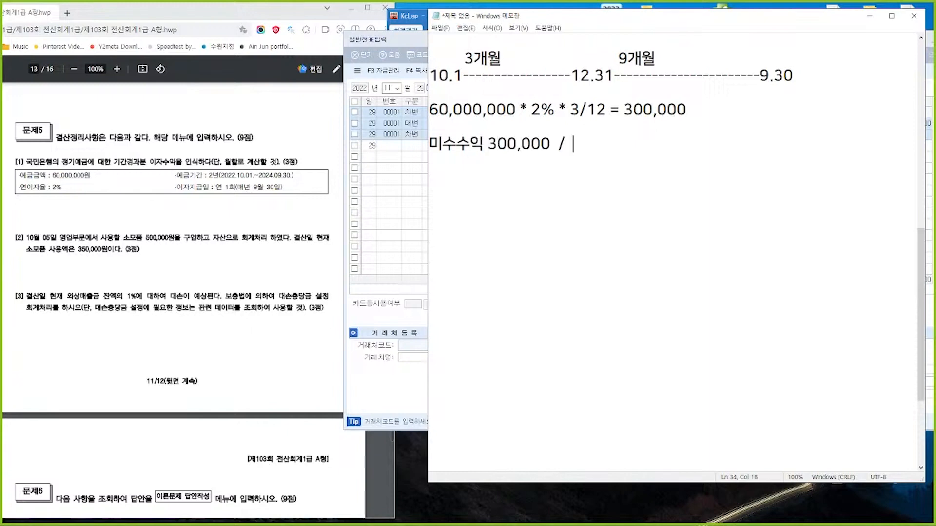
{"action": "type", "text": "이자수익 300,000"}
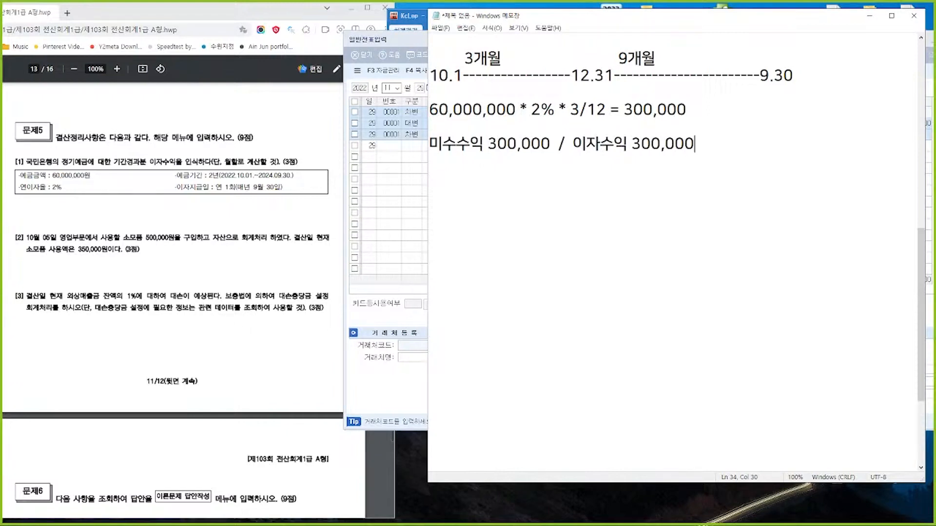
Step: Add a second timeline centred on 12.31, with "자산, 부채" above its first half and "수익, 비용" above its second half
{"action": "key", "text": "Return"}
{"action": "key", "text": "Return"}
{"action": "type", "text": "--------------------12.31---------------"}
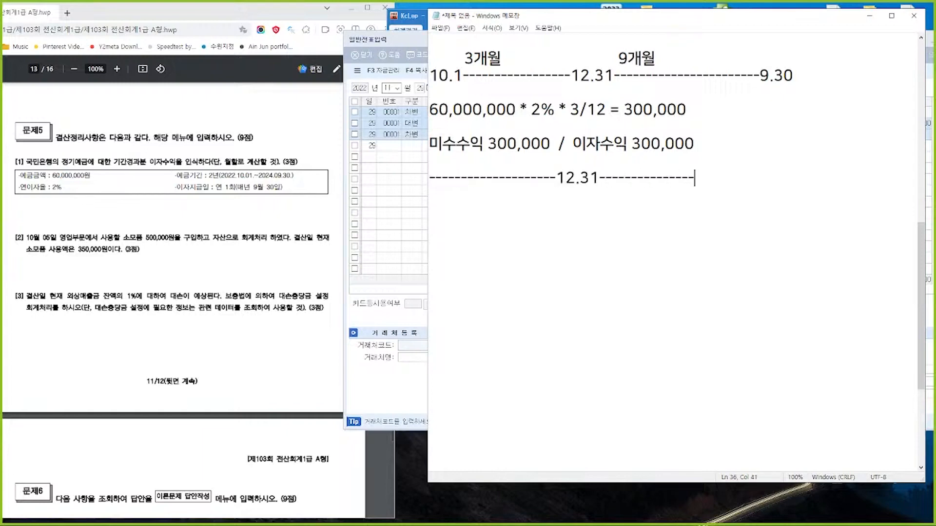
{"action": "key", "text": "Home"}
{"action": "key", "text": "Return"}
{"action": "key", "text": "Up"}
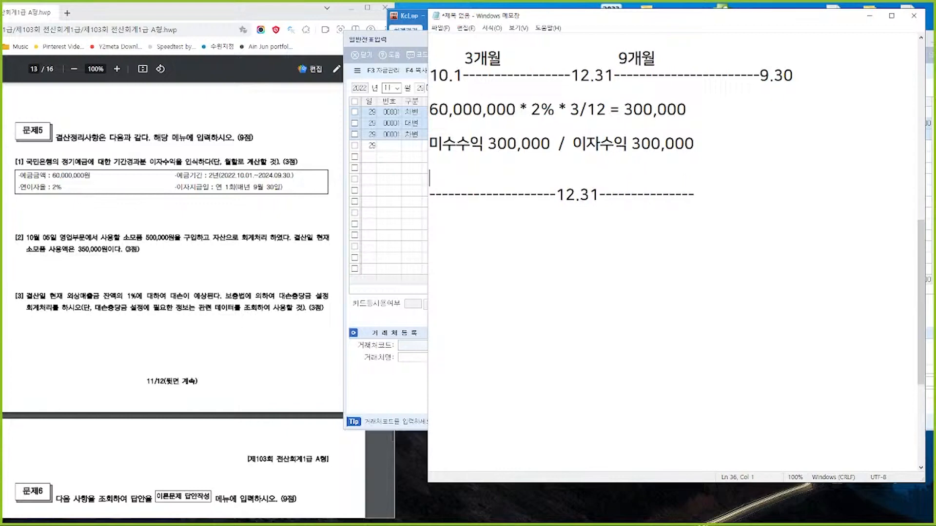
{"action": "type", "text": "자산, 부채"}
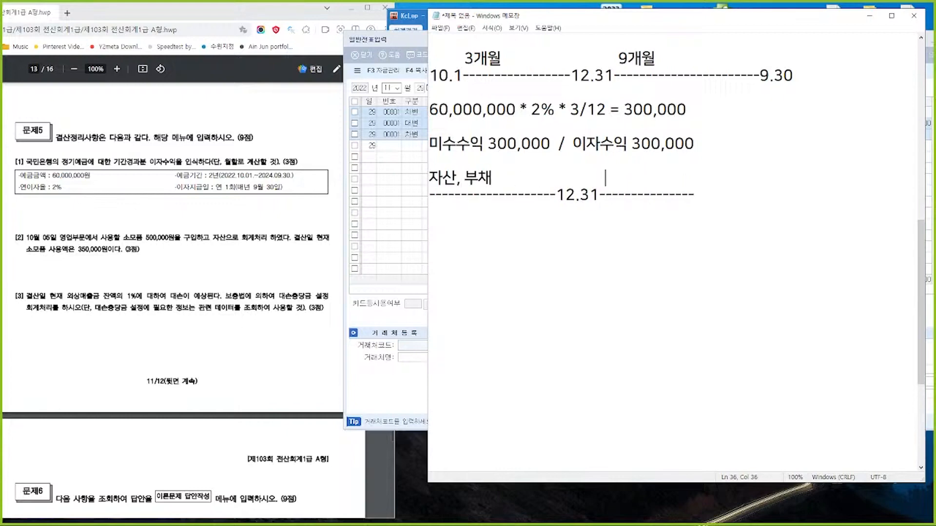
{"action": "type", "text": "                             수익, 비용"}
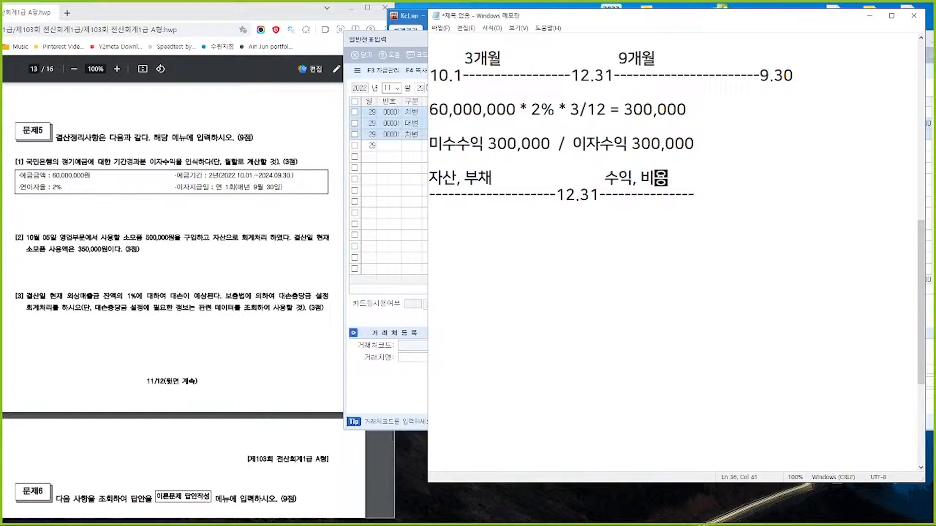
Step: Write 350,000 under the first half of the 12.31 timeline and 150,000 under the second half
{"action": "key", "text": "Down"}
{"action": "key", "text": "Down"}
{"action": "type", "text": "350,000"}
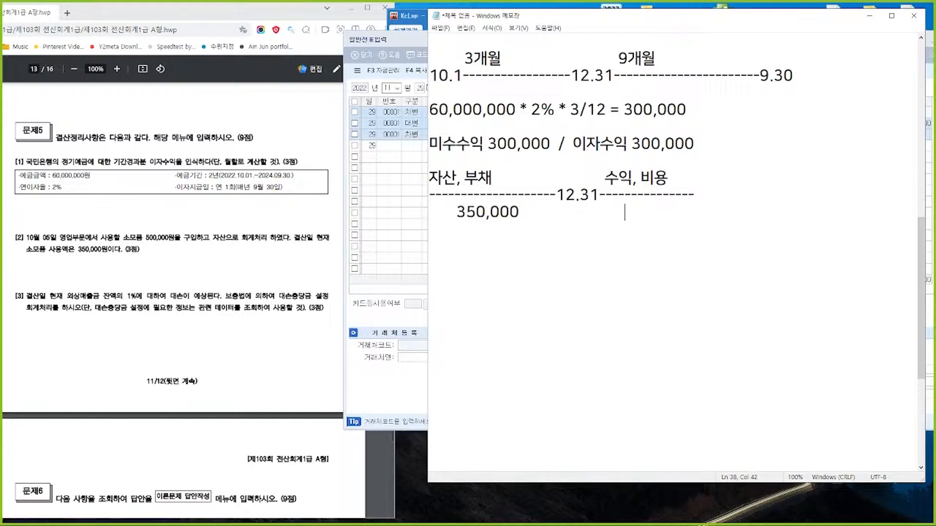
{"action": "type", "text": "                           150,000"}
Step: Below the second timeline, write the credit side of the supplies adjusting entry as "/ 소모품 350,000"
{"action": "key", "text": "Return"}
{"action": "key", "text": "Return"}
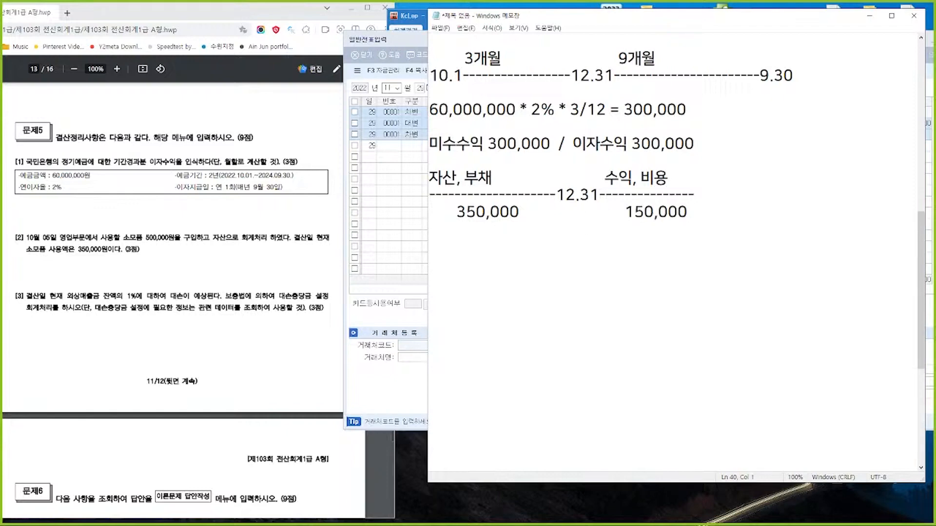
{"action": "type", "text": "/ 소모"}
{"action": "type", "text": "품 "}
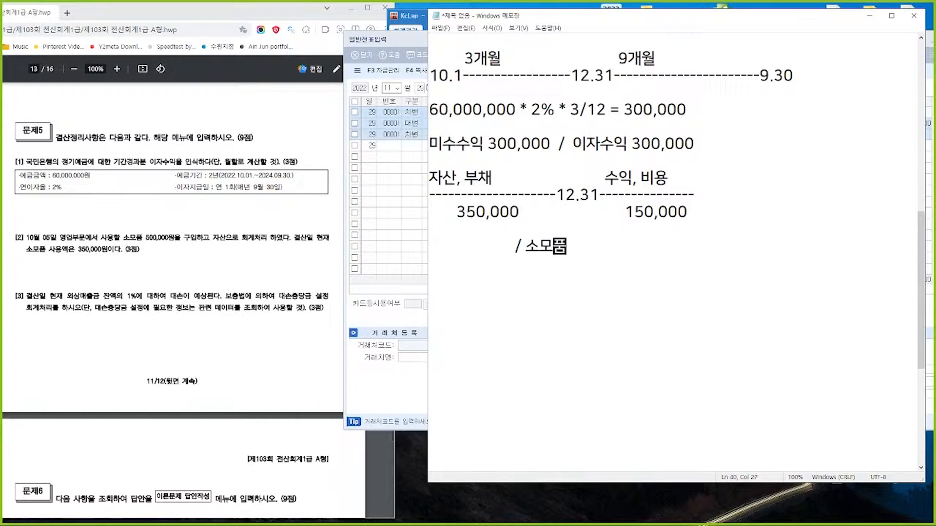
{"action": "type", "text": "350,000"}
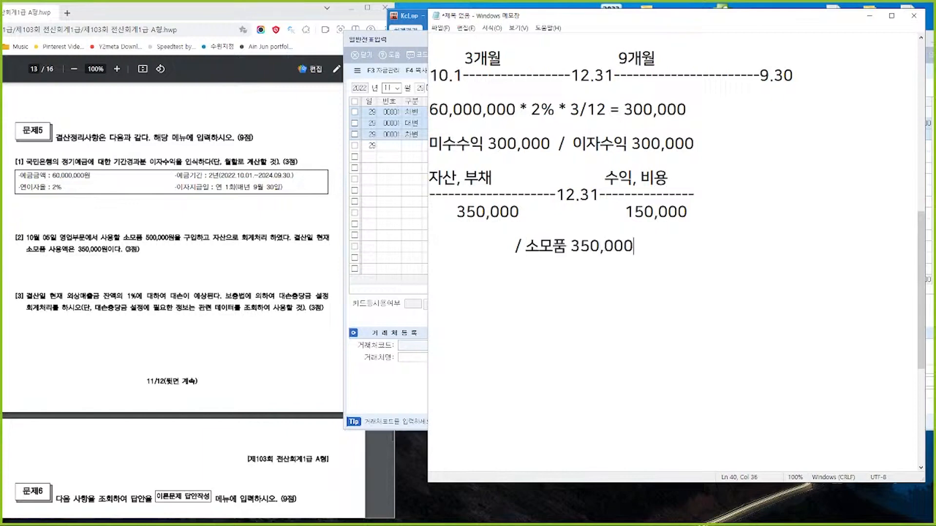
Step: Add the debit "소모품비 350,000" before the slash and close up the extra space between the two sides
{"action": "key", "text": "Home"}
{"action": "key", "text": "Right"}
{"action": "type", "text": "소모품비"}
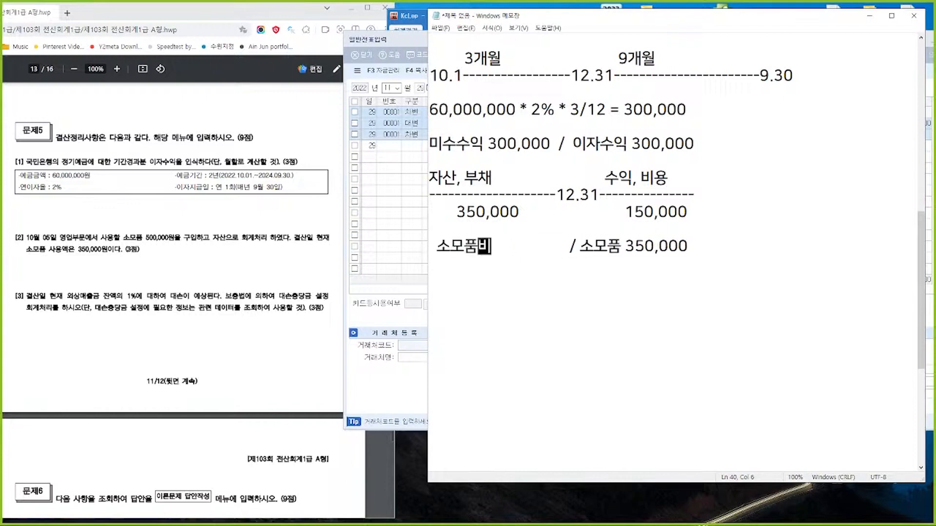
{"action": "type", "text": " 350,000"}
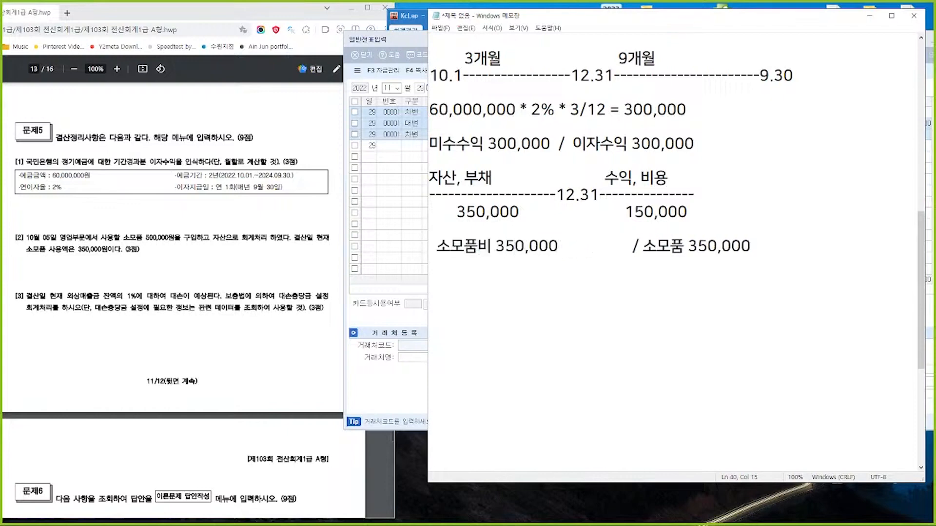
{"action": "key", "text": "Delete"}
{"action": "key", "text": "Delete"}
{"action": "key", "text": "Delete"}
{"action": "key", "text": "Delete"}
{"action": "key", "text": "Delete"}
{"action": "key", "text": "Delete"}
{"action": "key", "text": "Delete"}
{"action": "key", "text": "Delete"}
{"action": "key", "text": "Delete"}
{"action": "key", "text": "Delete"}
{"action": "key", "text": "Delete"}
{"action": "key", "text": "Down"}
{"action": "key", "text": "Down"}
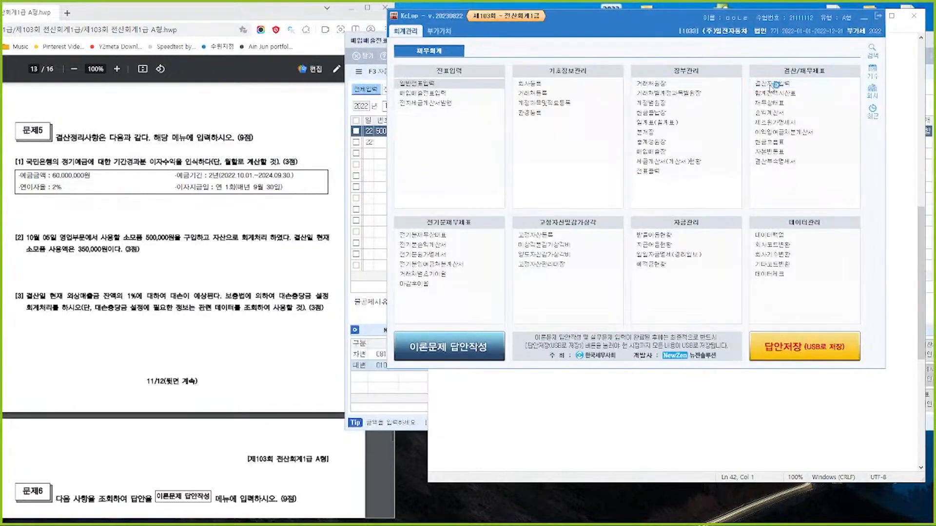
Step: Open 결산자료입력 beside the exam paper and load the closing data for January to December 2022
{"action": "left_click", "coordinate": [760, 85]}
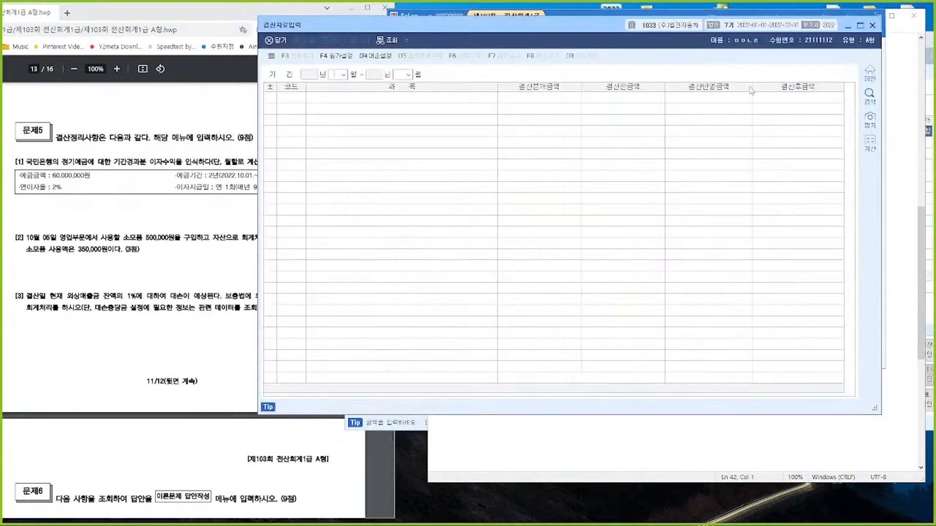
{"action": "left_click_drag", "start_coordinate": [604, 30], "coordinate": [682, 36]}
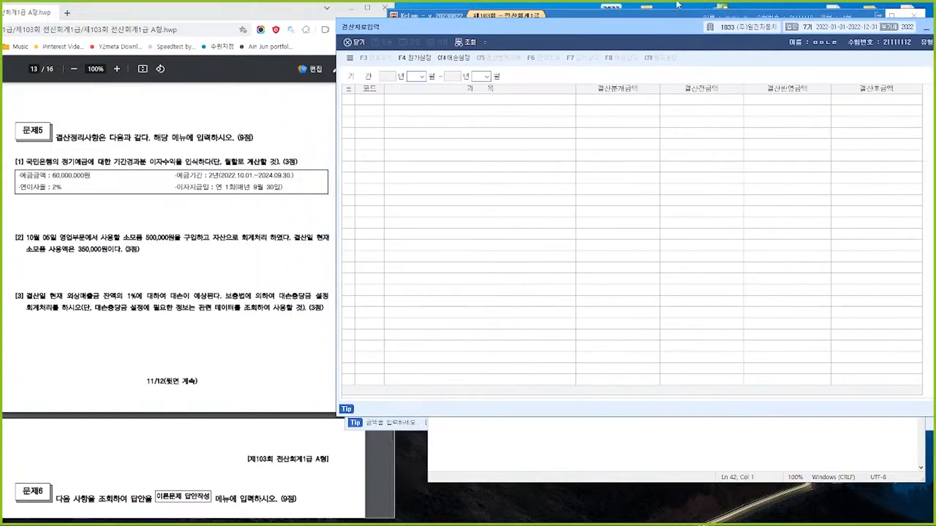
{"action": "type", "text": "0112"}
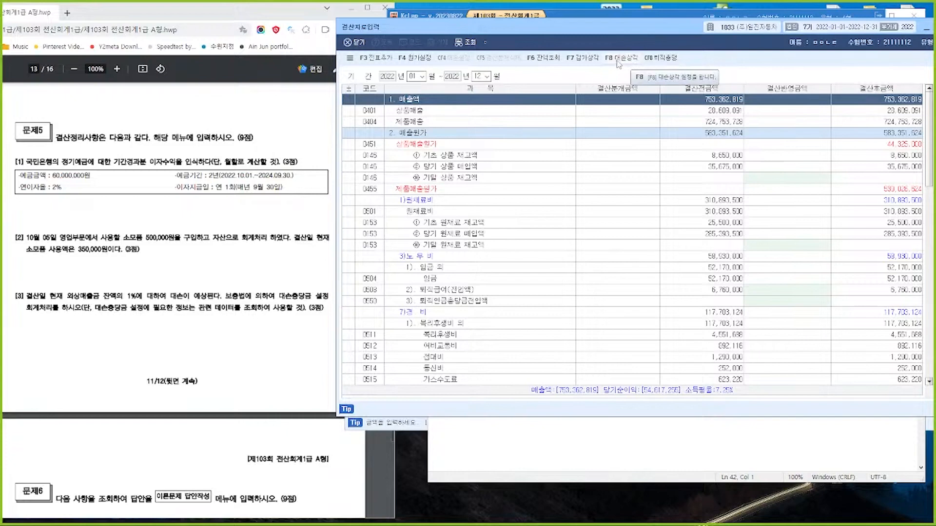
Step: In the 대손상각 settings, clear the additional provisions for 받을어음, 단기대여금, 미수수익 and 미수금, keeping only the 외상매출금 amount
{"action": "left_click", "coordinate": [618, 60]}
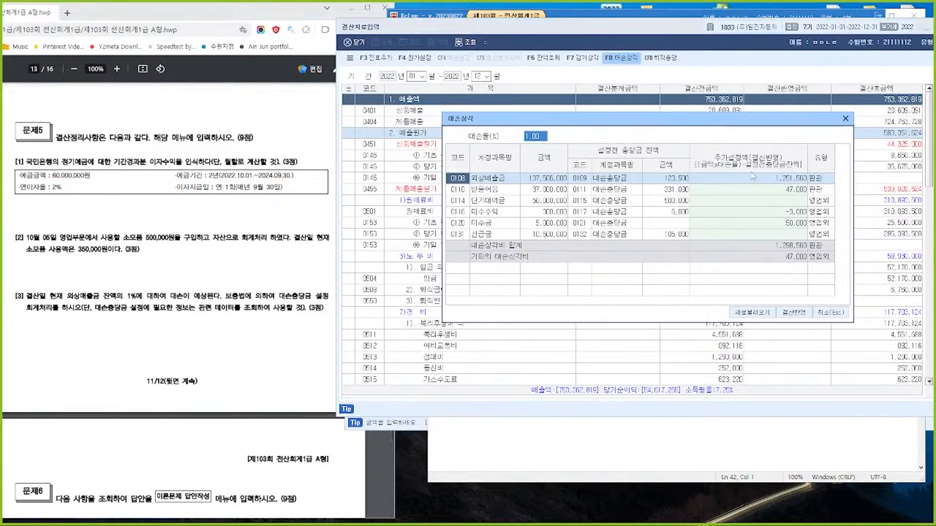
{"action": "left_click", "coordinate": [765, 191]}
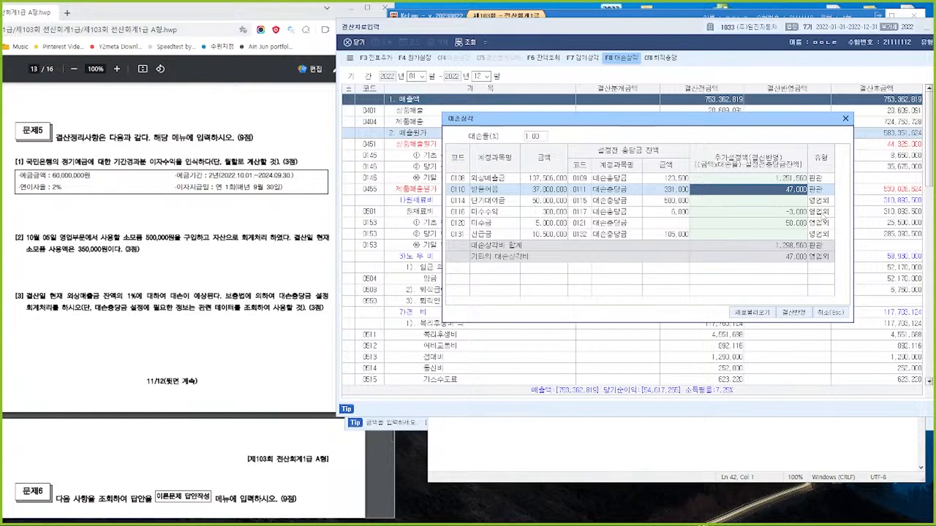
{"action": "key", "text": "space"}
{"action": "key", "text": "Return"}
{"action": "key", "text": "space"}
{"action": "key", "text": "Return"}
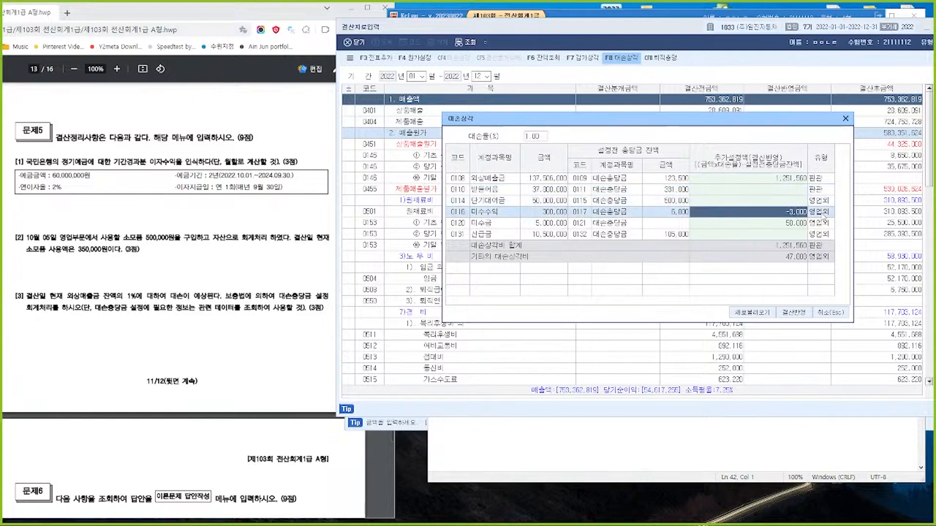
{"action": "key", "text": "space"}
{"action": "key", "text": "Return"}
{"action": "key", "text": "space"}
{"action": "key", "text": "Return"}
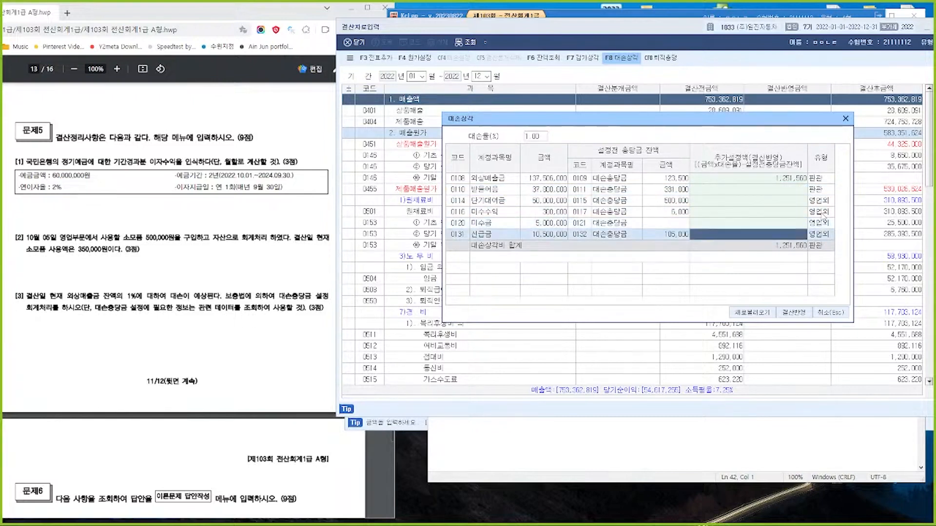
Step: Apply the bad debt provision to the closing data and add the closing entries to the general vouchers
{"action": "left_click", "coordinate": [802, 312]}
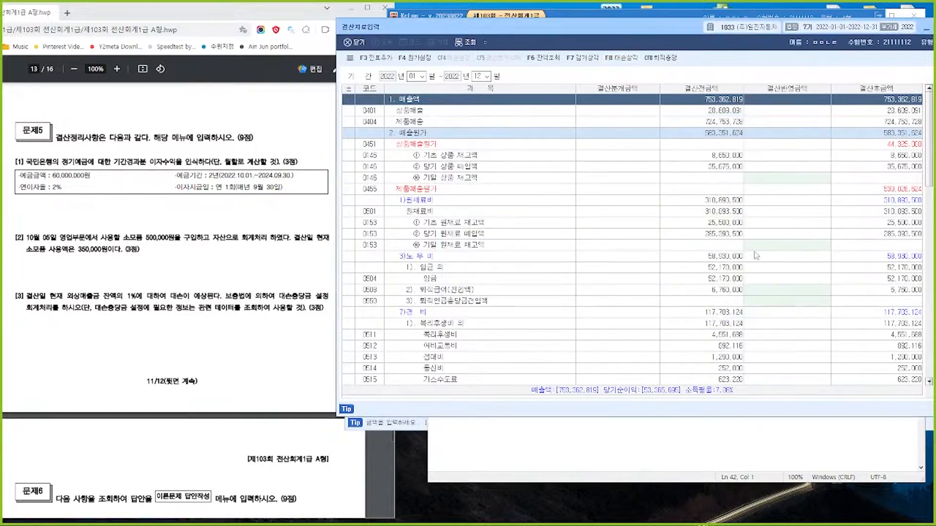
{"action": "left_click", "coordinate": [389, 61]}
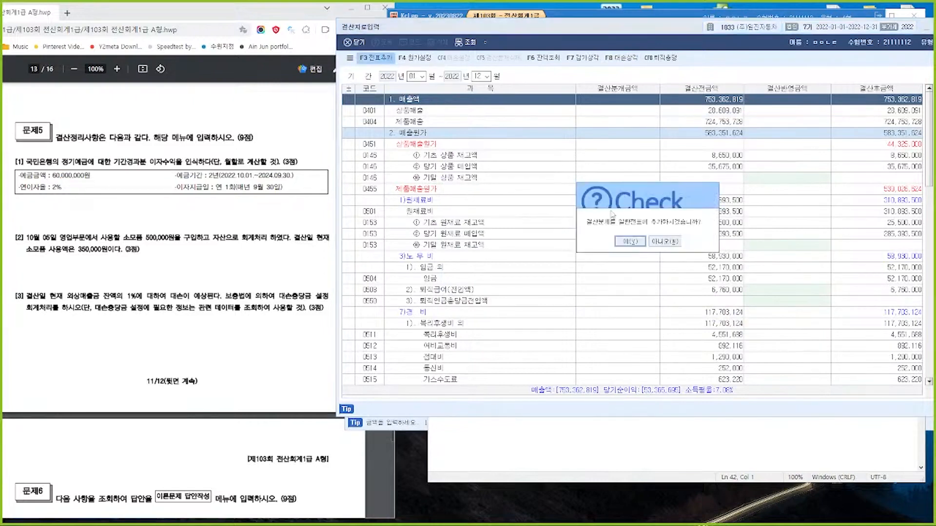
{"action": "left_click", "coordinate": [644, 243]}
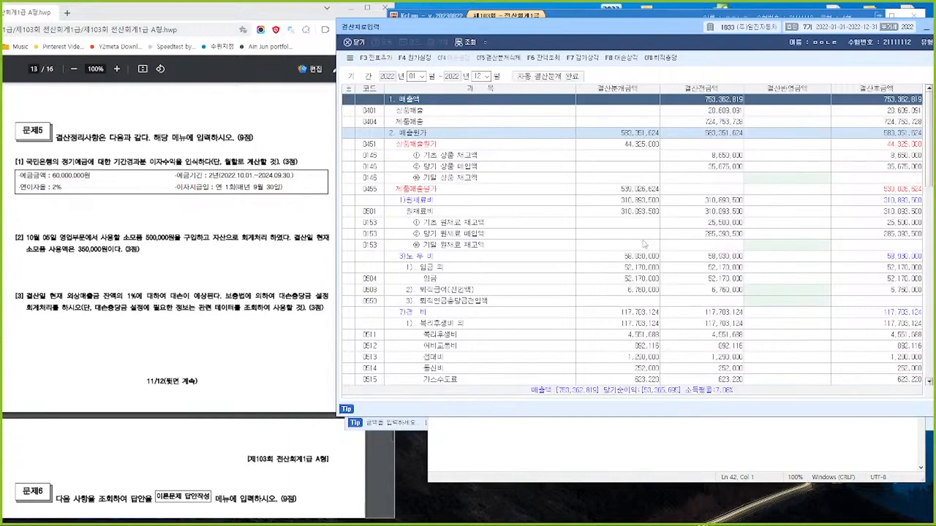
Step: Bring up question 6 in the exam paper and close the 결산자료입력 window
{"action": "scroll", "coordinate": [275, 240], "scroll_direction": "down", "scroll_amount": 8}
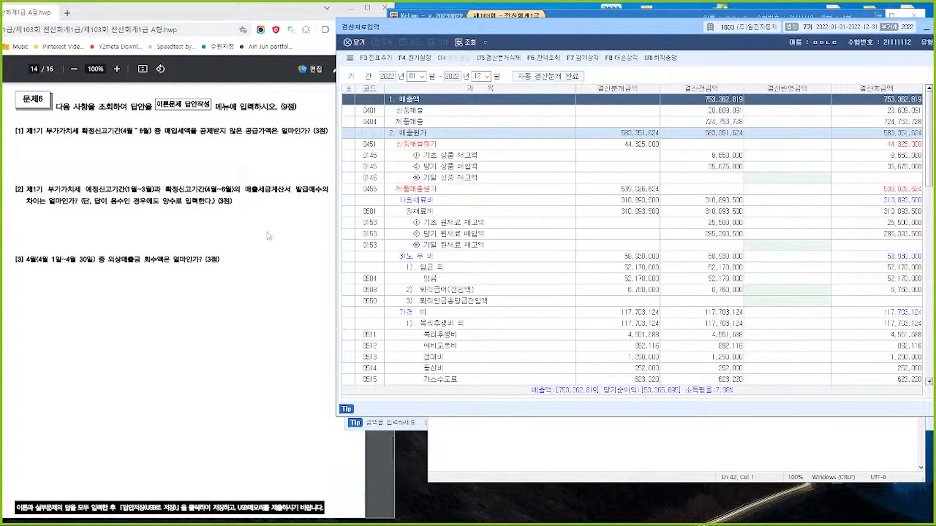
{"action": "double_click", "coordinate": [678, 26]}
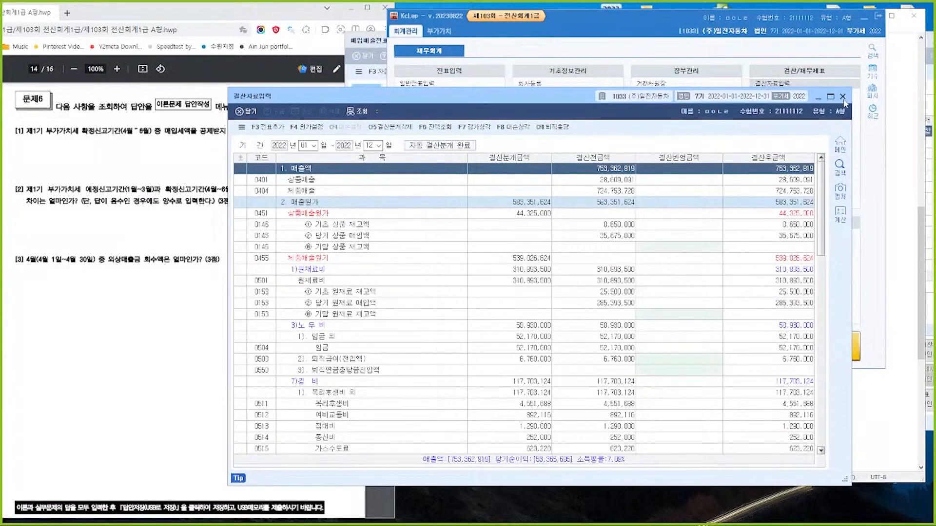
{"action": "left_click", "coordinate": [843, 98]}
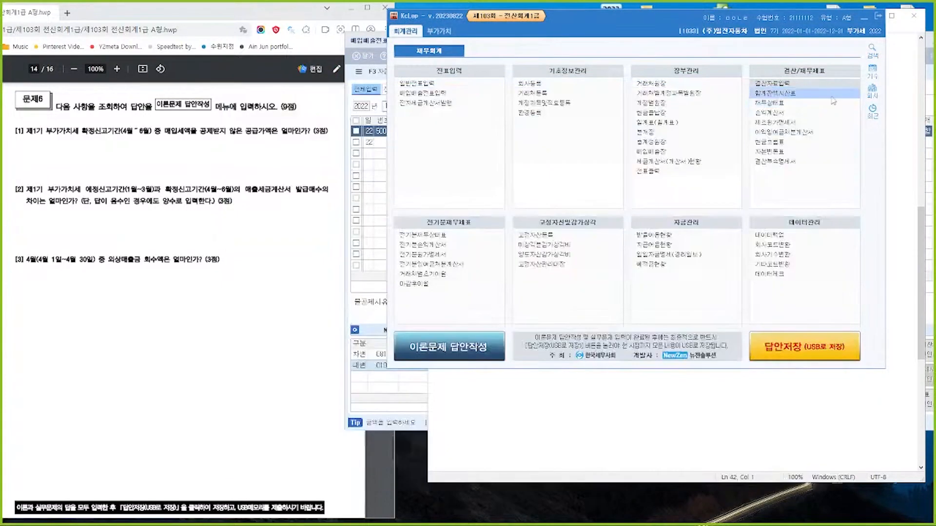
Step: Open the 부가가치세신고서 and query the VAT return for April to June 2022
{"action": "left_click", "coordinate": [440, 32]}
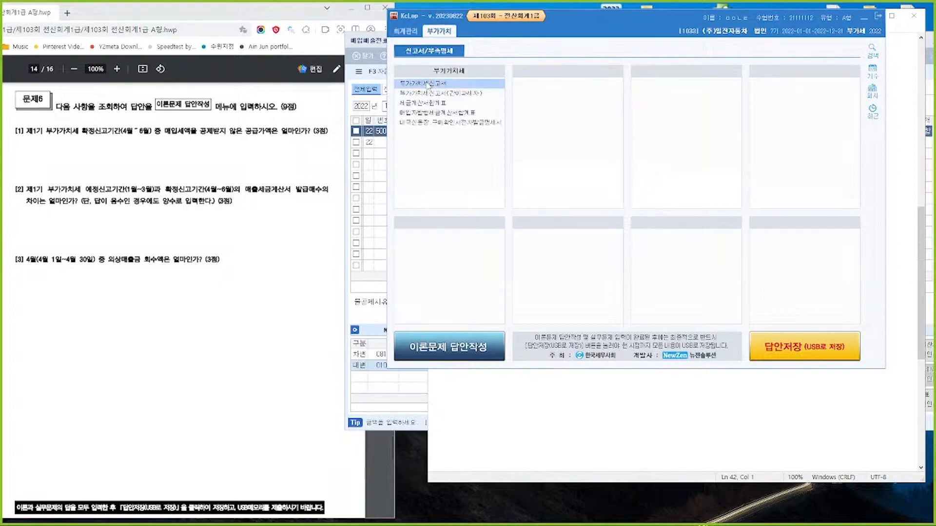
{"action": "left_click", "coordinate": [428, 83]}
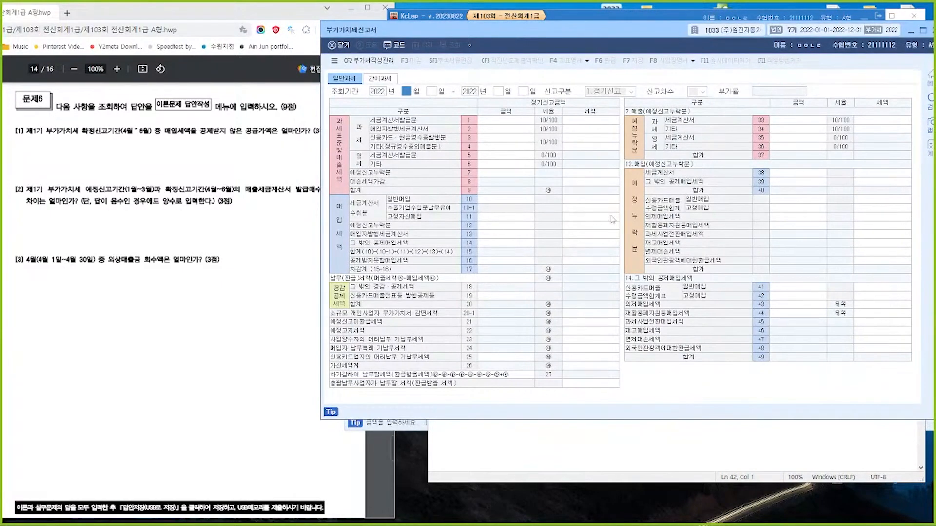
{"action": "type", "text": "4"}
{"action": "key", "text": "Return"}
{"action": "type", "text": "6"}
{"action": "key", "text": "Return"}
{"action": "key", "text": "Return"}
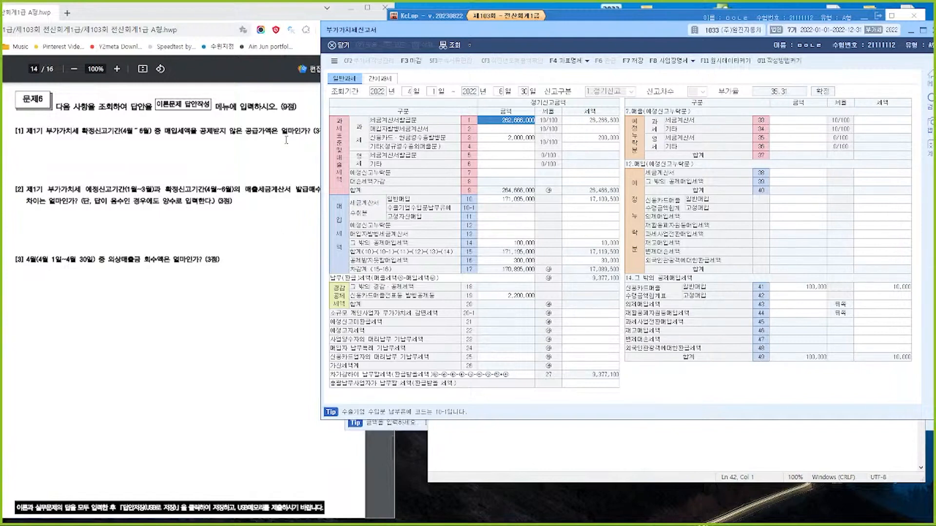
Step: View the detail behind the 공제받지못할매입세액 amount in the VAT return and close the return
{"action": "left_click", "coordinate": [503, 261]}
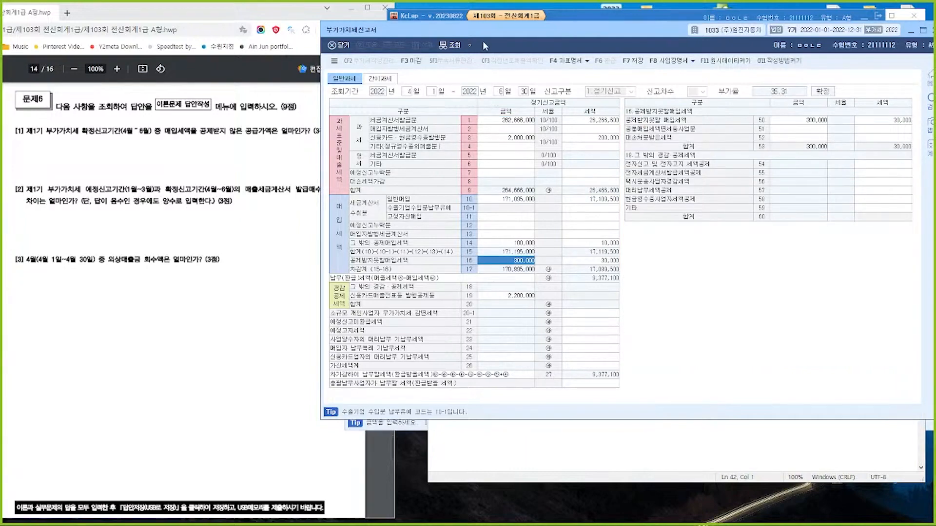
{"action": "left_click_drag", "start_coordinate": [490, 29], "coordinate": [508, 27]}
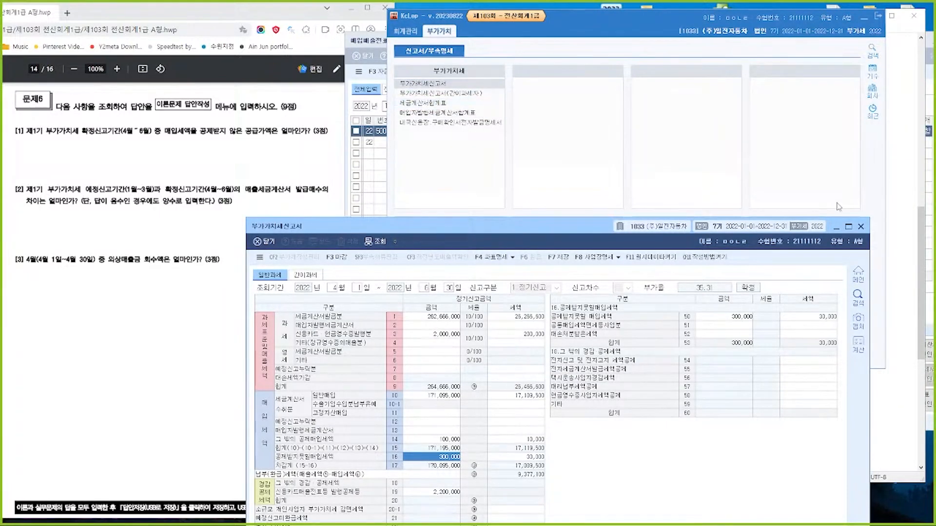
{"action": "left_click", "coordinate": [861, 227]}
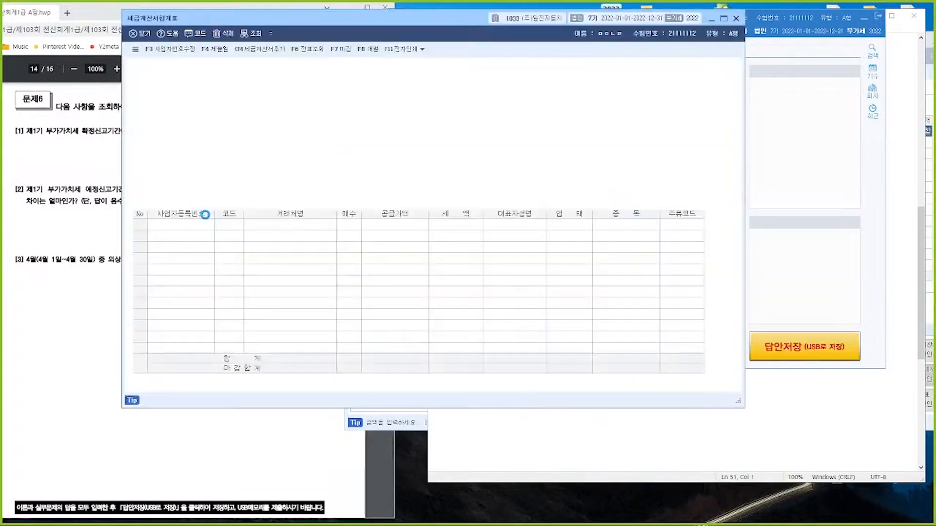
Step: Query the sales invoices in the 세금계산서합계표 for January to March 2022 and close it after checking the invoice count
{"action": "left_click_drag", "start_coordinate": [318, 22], "coordinate": [529, 21]}
{"action": "type", "text": "1"}
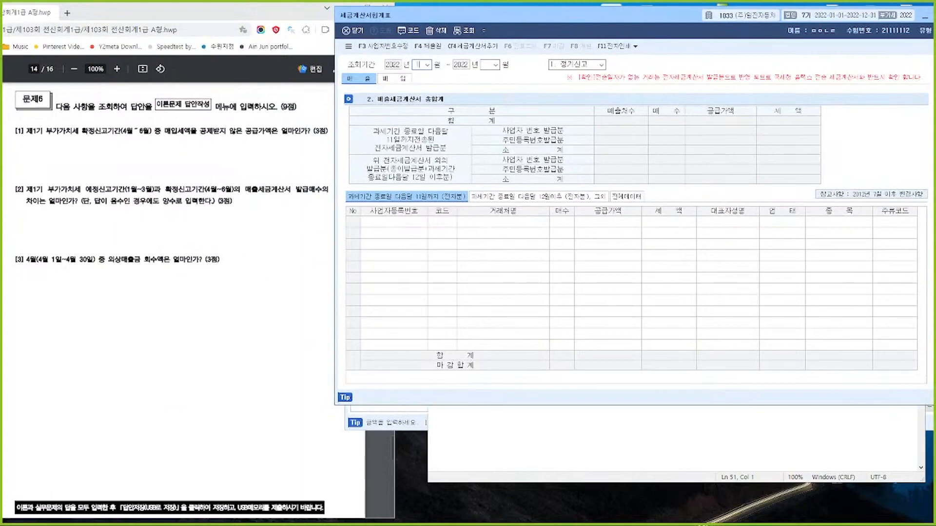
{"action": "key", "text": "Return"}
{"action": "type", "text": "3"}
{"action": "key", "text": "Return"}
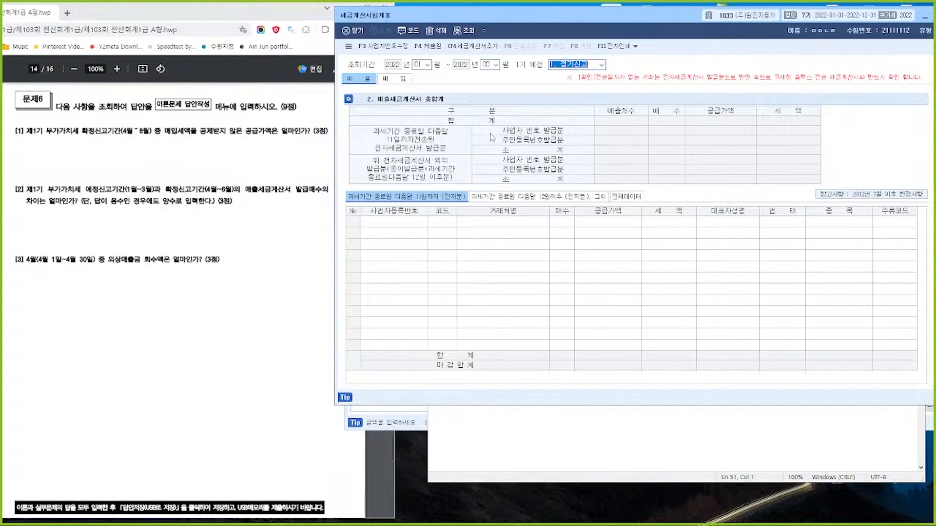
{"action": "key", "text": "Return"}
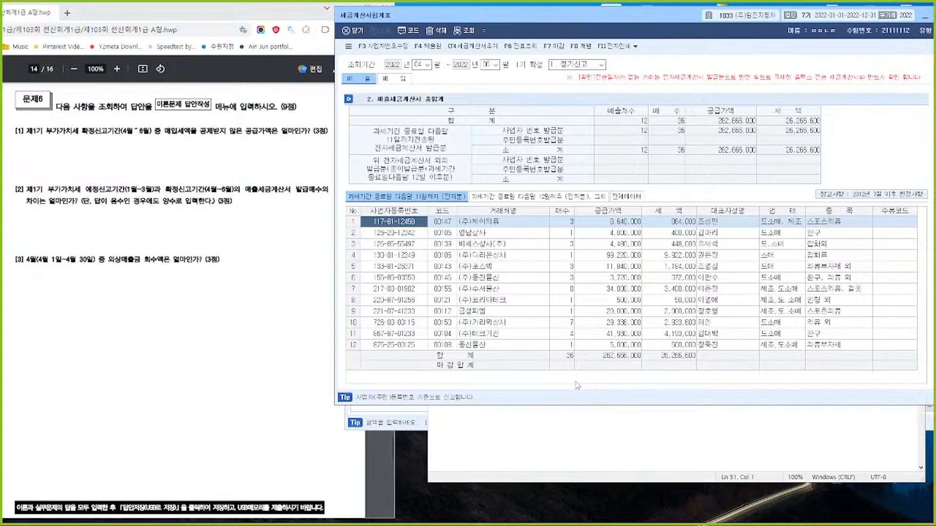
{"action": "key", "text": "Escape"}
Step: Open the 계정별원장 and set its period to April 1 through April 30, 2022
{"action": "left_click", "coordinate": [409, 32]}
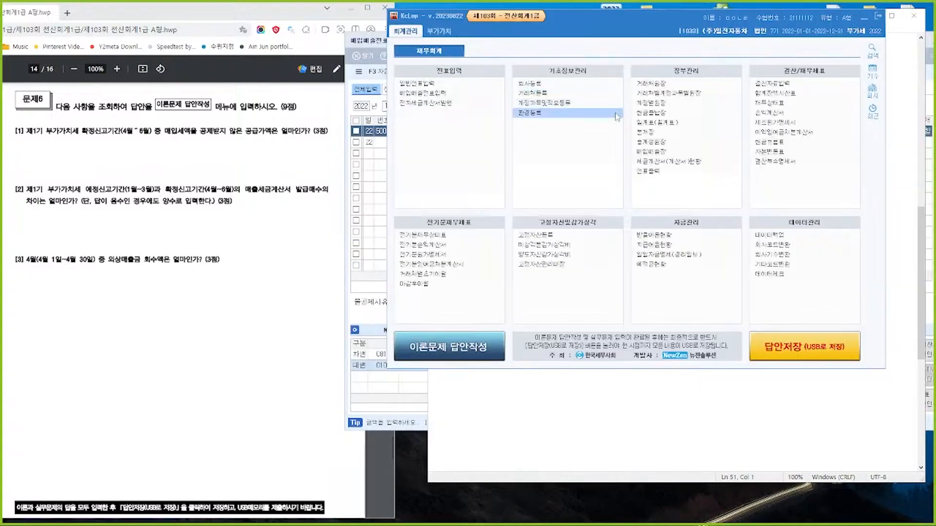
{"action": "left_click", "coordinate": [649, 105]}
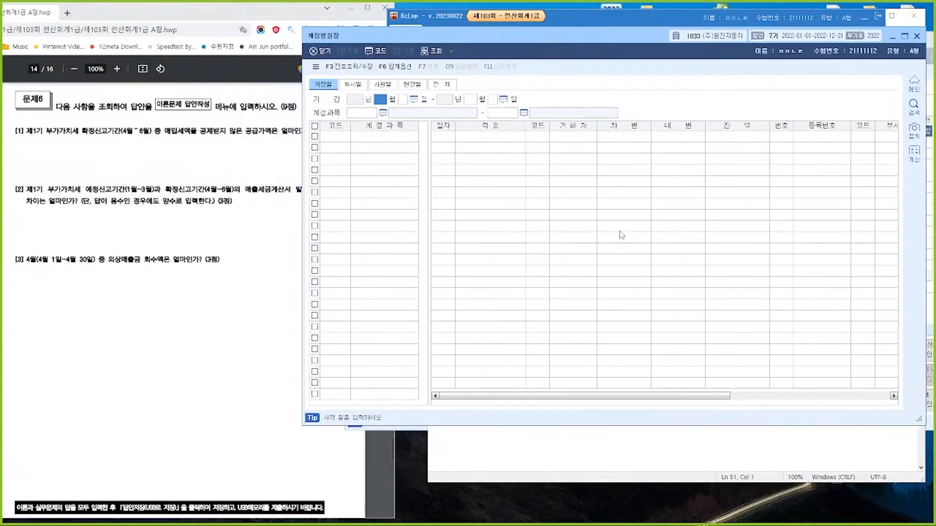
{"action": "type", "text": "4"}
{"action": "key", "text": "Return"}
{"action": "type", "text": "1"}
{"action": "key", "text": "Return"}
{"action": "type", "text": "4"}
{"action": "key", "text": "Return"}
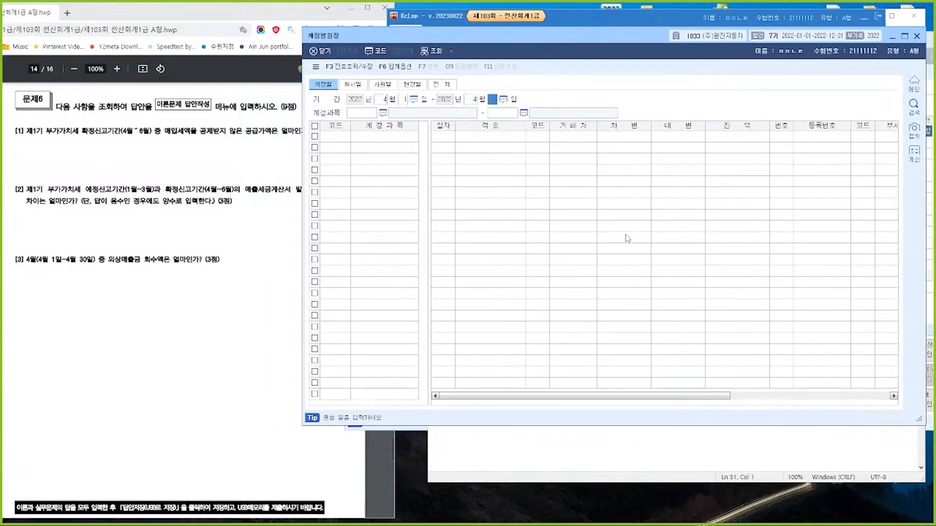
{"action": "type", "text": "30"}
{"action": "key", "text": "Return"}
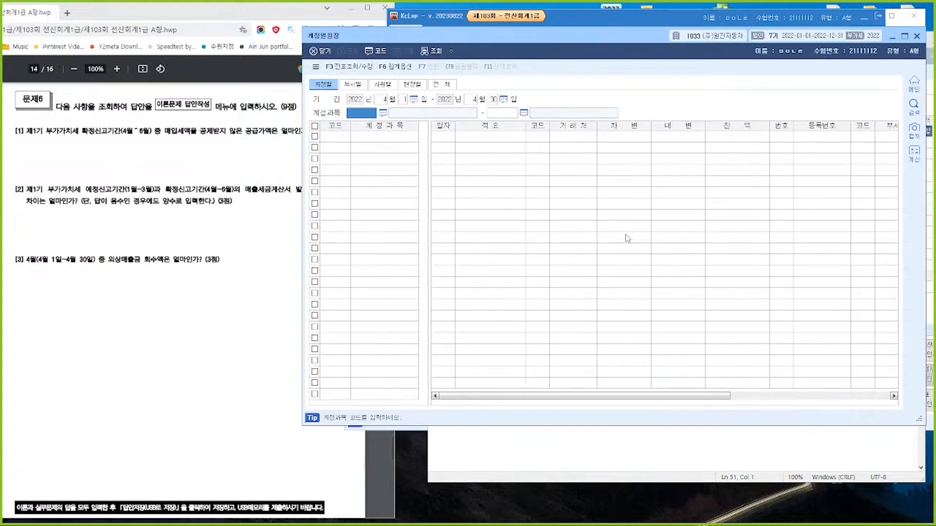
Step: Look up account 108 외상매출금 in the account ledger to check the April collections
{"action": "type", "text": "108"}
{"action": "key", "text": "Return"}
{"action": "key", "text": "Return"}
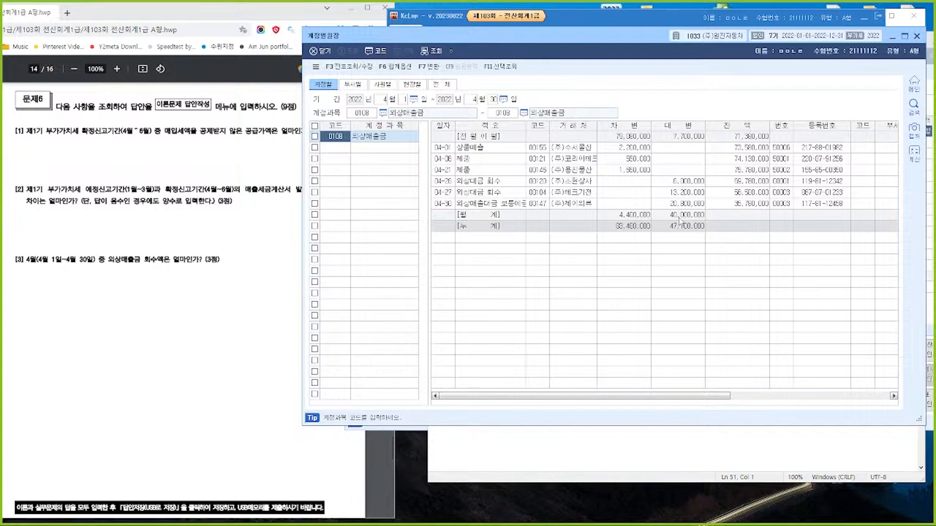
Step: Close the 계정별원장 and query the 월계표 in 일계표(월계표) for April through April 2022
{"action": "left_click", "coordinate": [916, 38]}
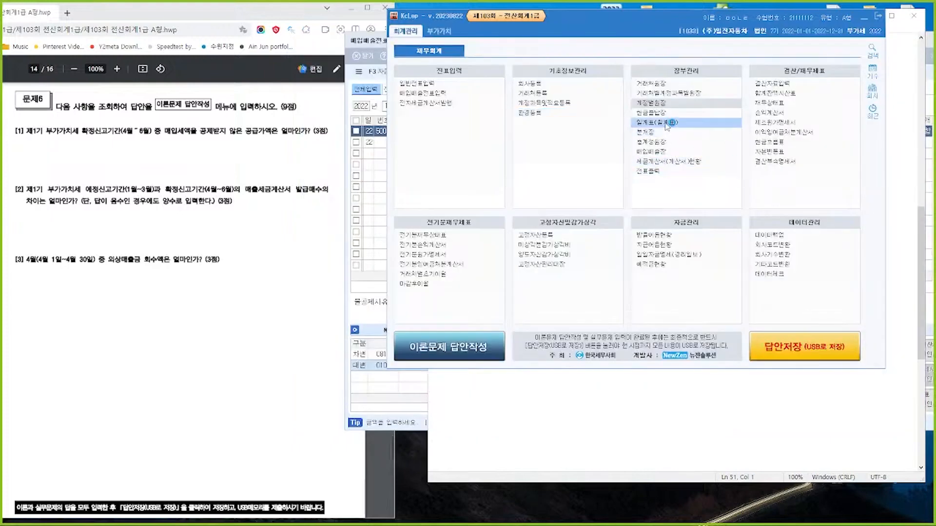
{"action": "left_click", "coordinate": [666, 124]}
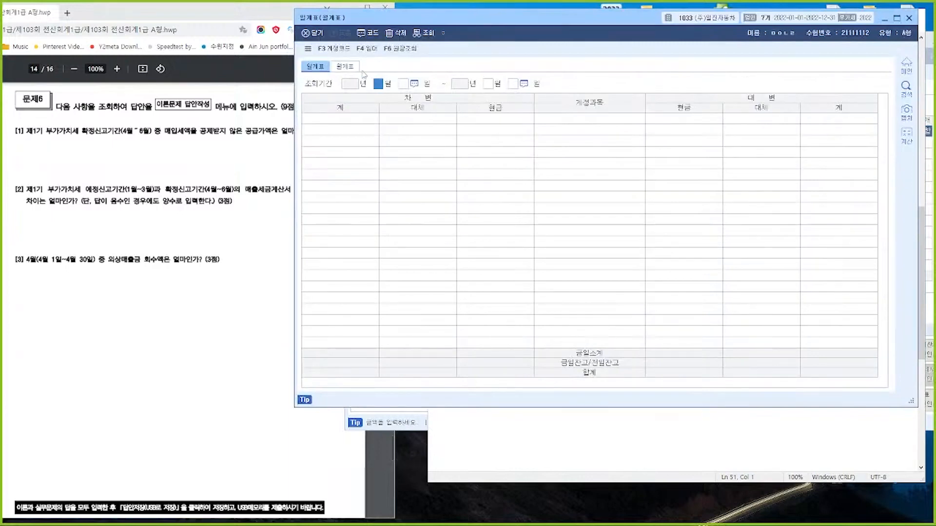
{"action": "left_click", "coordinate": [356, 69]}
{"action": "type", "text": "4"}
{"action": "key", "text": "Return"}
{"action": "type", "text": "4"}
{"action": "key", "text": "Return"}
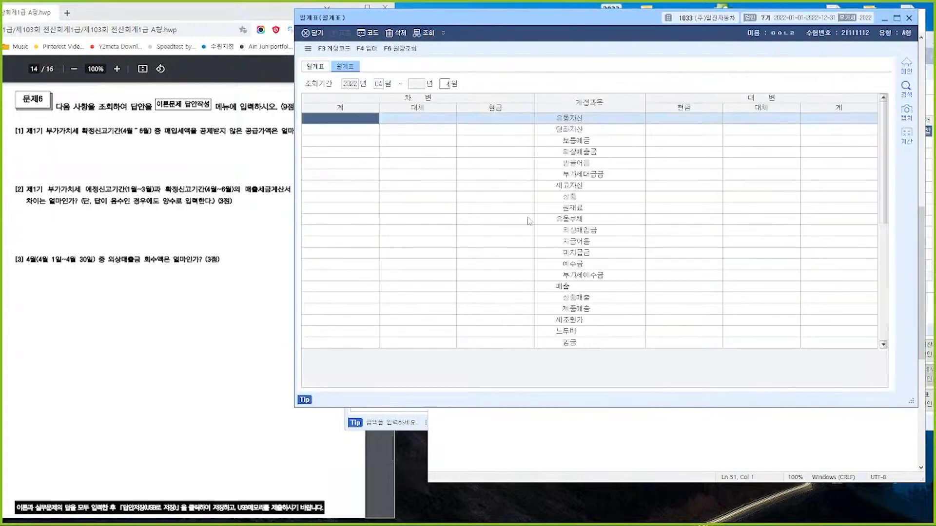
Step: Find the 외상매출금 row in the 월계표 by searching for 외상매 to check the April collections
{"action": "key", "text": "ctrl+f"}
{"action": "type", "text": "외상매"}
{"action": "key", "text": "Return"}
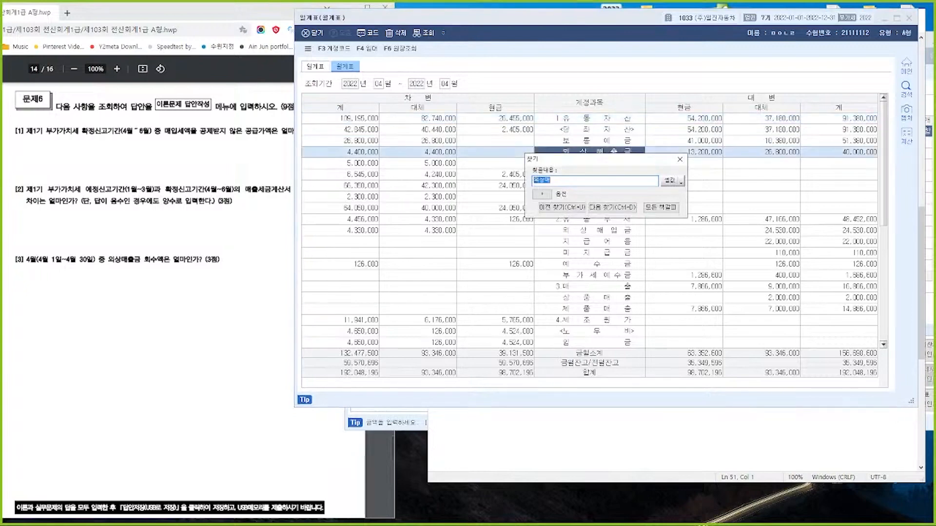
{"action": "key", "text": "Escape"}
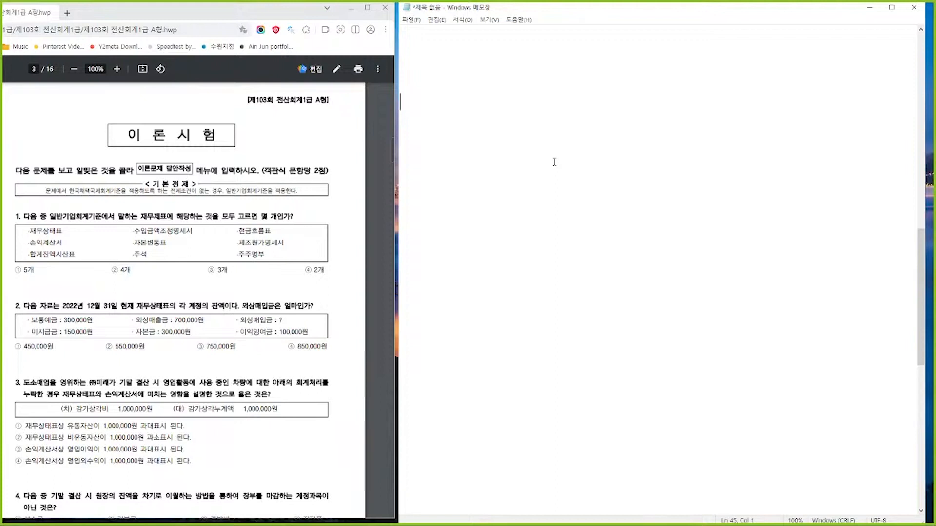
Step: In Notepad, list under the heading 재무제표: 1. 재무상태표, 2. 손익계산서, 3. 현금흐름표, 4. 자본변동표, 5. 주석
{"action": "type", "text": "재무제표"}
{"action": "key", "text": "Return"}
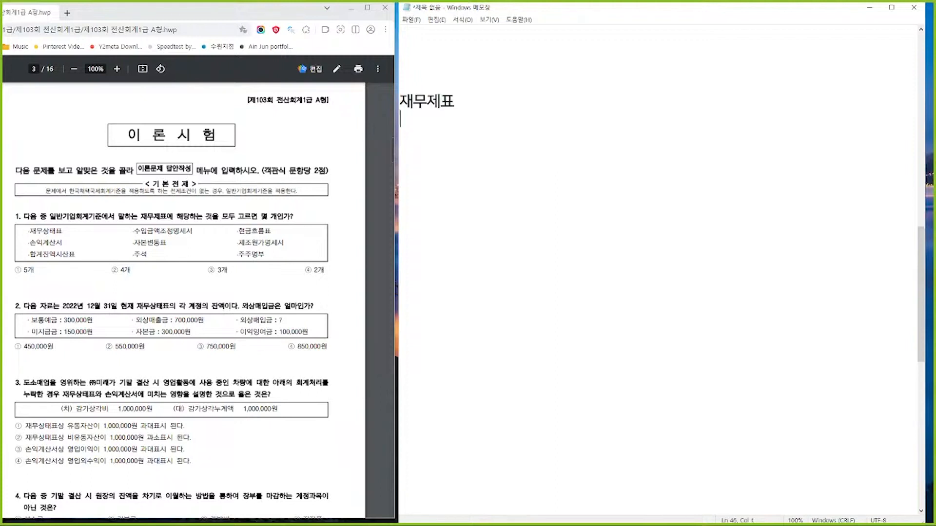
{"action": "type", "text": "1. 재무상태표"}
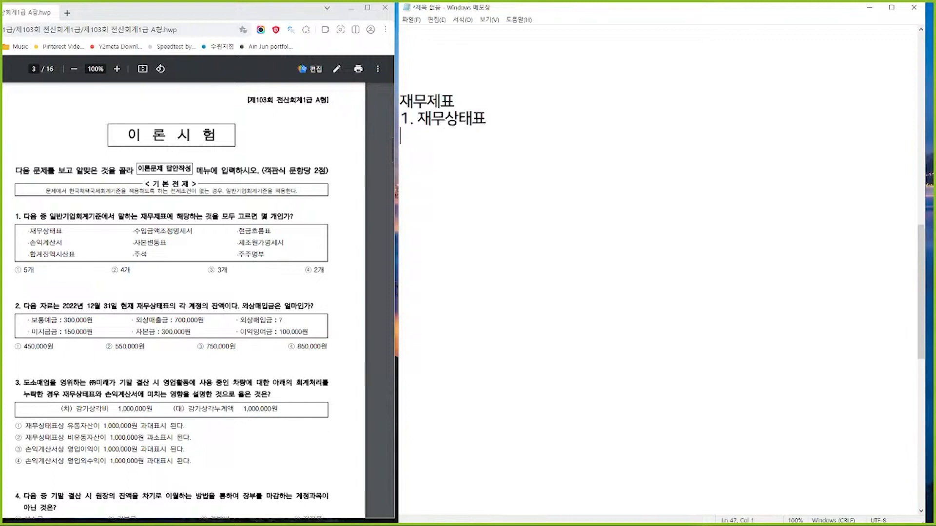
{"action": "key", "text": "Return"}
{"action": "type", "text": "2. 손ㅇ익계산서"}
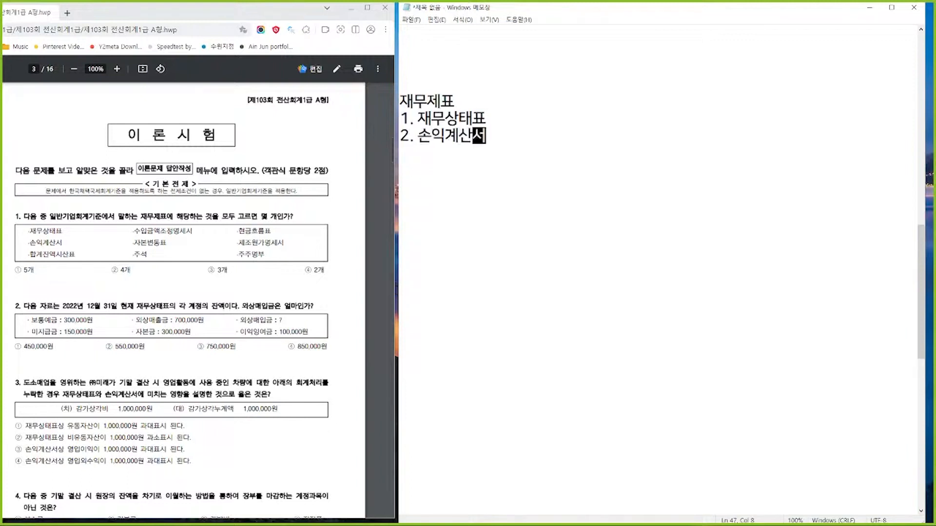
{"action": "key", "text": "Return"}
{"action": "type", "text": "3. 현금흐름표"}
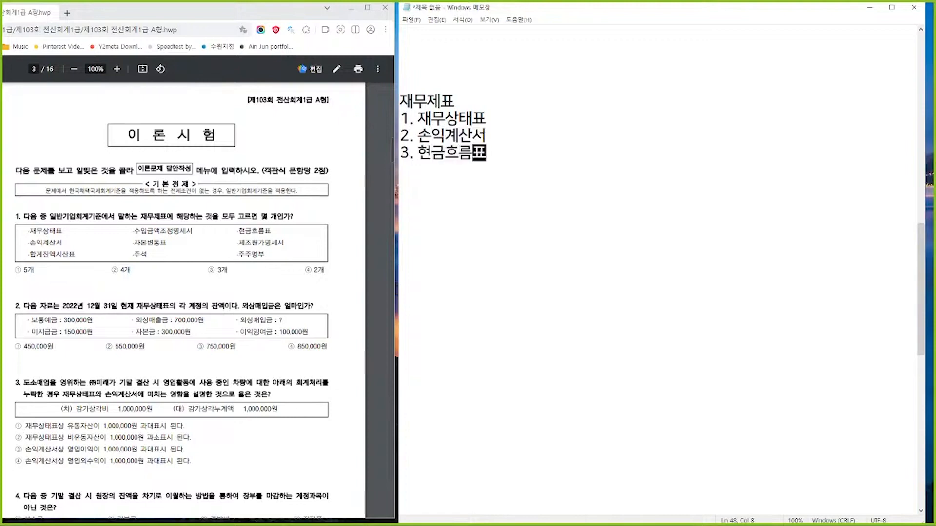
{"action": "key", "text": "Return"}
{"action": "type", "text": "4. 자본변동표"}
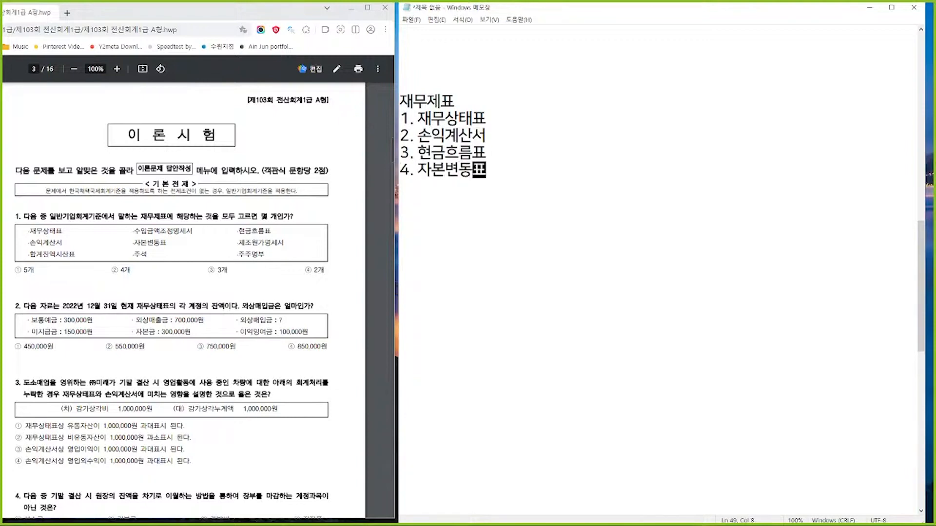
{"action": "key", "text": "Return"}
{"action": "type", "text": "5. 주석"}
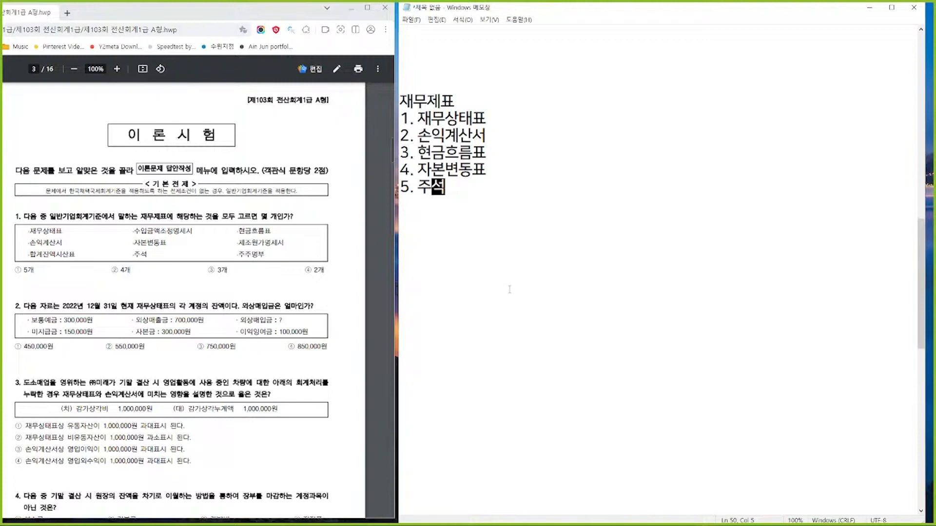
Step: Below the list, lay out a balance sheet sketch with a dashed line, 자산 on one side and 부채 and 자본 on the other
{"action": "key", "text": "Return"}
{"action": "key", "text": "Return"}
{"action": "type", "text": "------------------------------"}
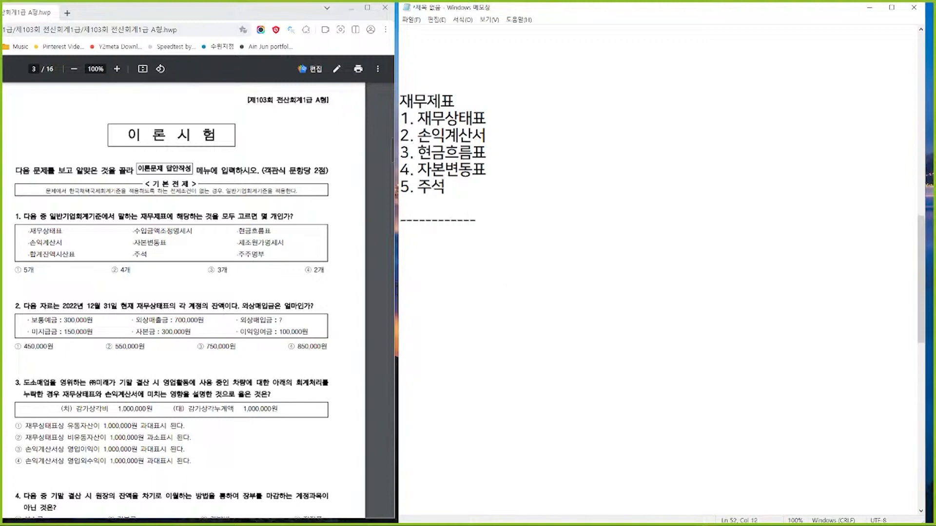
{"action": "key", "text": "Return"}
{"action": "type", "text": "자산                  "}
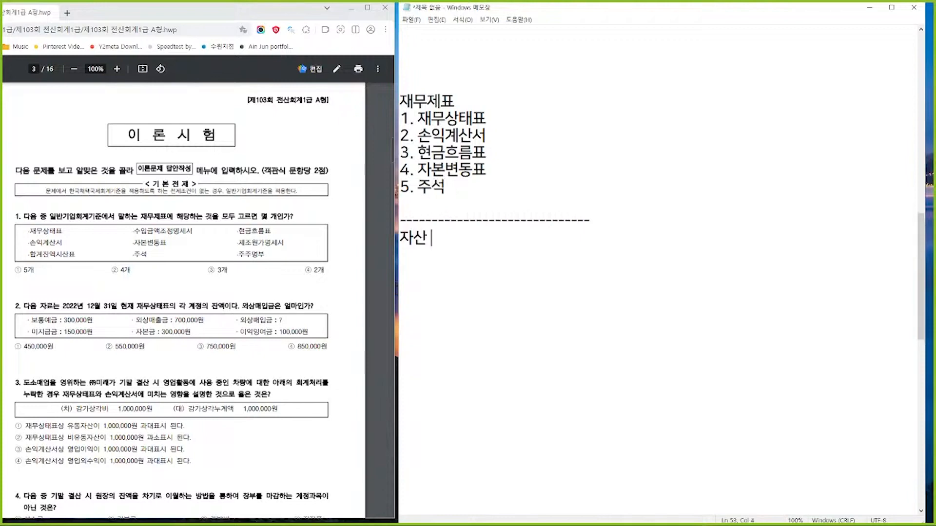
{"action": "type", "text": "부채"}
{"action": "key", "text": "Return"}
{"action": "key", "text": "Return"}
{"action": "type", "text": "자본"}
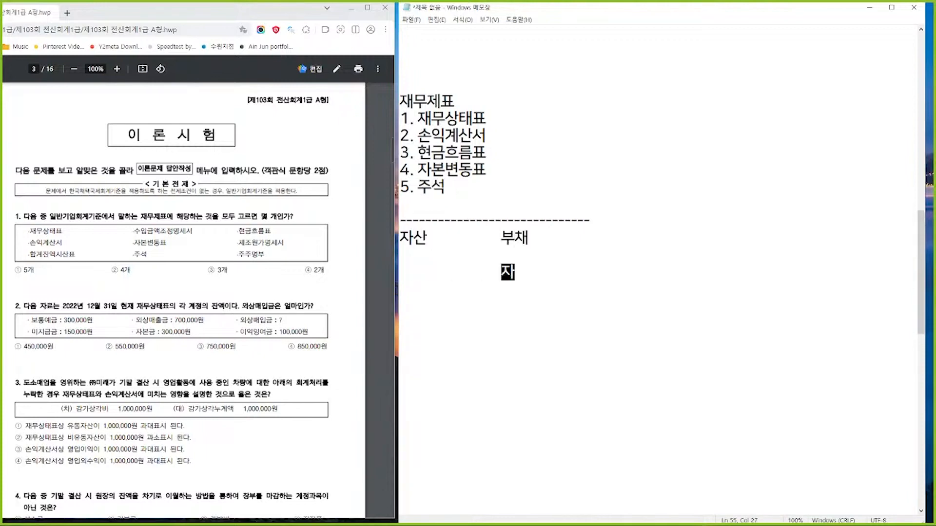
Step: Enter question 2's asset amounts 300,000 and 700,000 below 자산 in the balance sheet sketch
{"action": "key", "text": "Return"}
{"action": "key", "text": "Up"}
{"action": "key", "text": "Up"}
{"action": "type", "text": "300,000"}
{"action": "key", "text": "Down"}
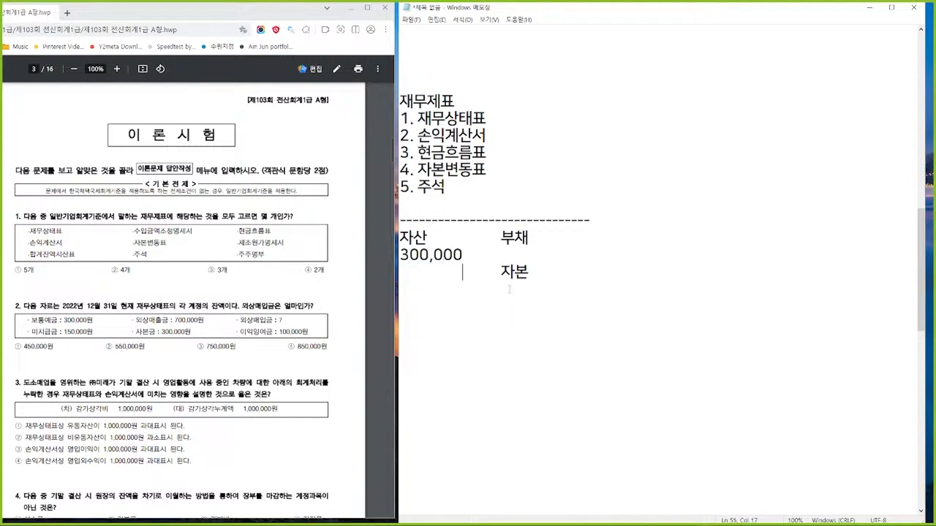
{"action": "key", "text": "Left"}
{"action": "key", "text": "Left"}
{"action": "key", "text": "Left"}
{"action": "key", "text": "Left"}
{"action": "key", "text": "Left"}
{"action": "key", "text": "Left"}
{"action": "key", "text": "Left"}
{"action": "key", "text": "Left"}
{"action": "key", "text": "Left"}
{"action": "key", "text": "End"}
{"action": "key", "text": "Return"}
{"action": "type", "text": "700,000"}
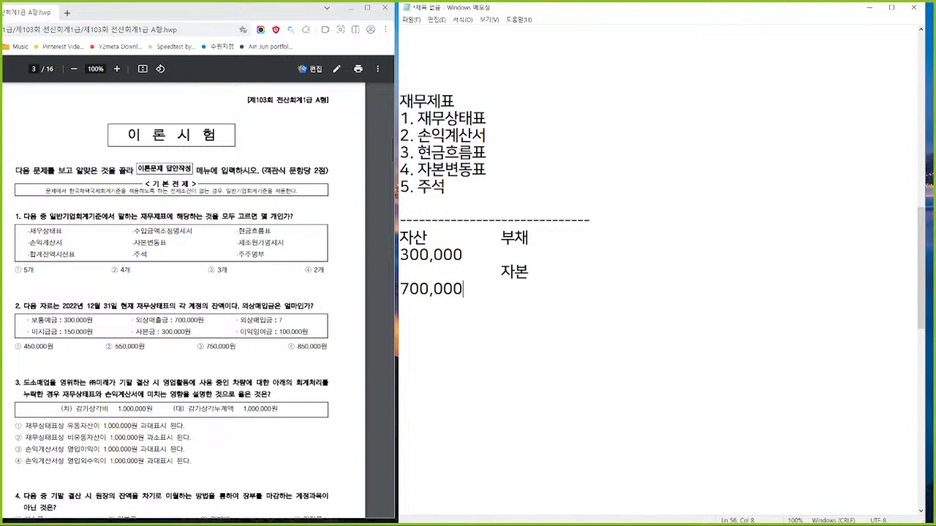
Step: Enter 150,000 beside 부채 and 300,000 and 100,000 for 자본 in the balance sheet sketch
{"action": "key", "text": "Up"}
{"action": "key", "text": "Up"}
{"action": "key", "text": "Up"}
{"action": "key", "text": "End"}
{"action": "type", "text": "150,000"}
{"action": "key", "text": "Down"}
{"action": "key", "text": "Down"}
{"action": "key", "text": "End"}
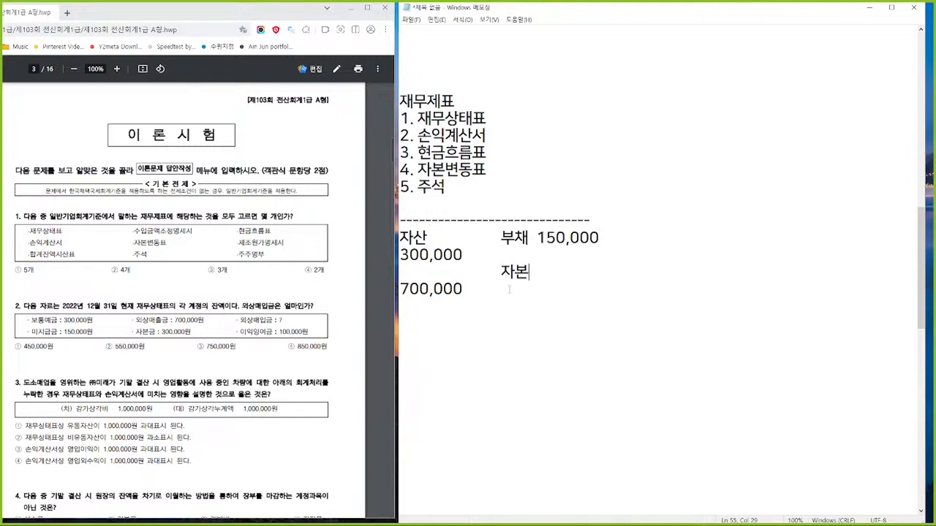
{"action": "type", "text": "자본  300,000"}
{"action": "key", "text": "Down"}
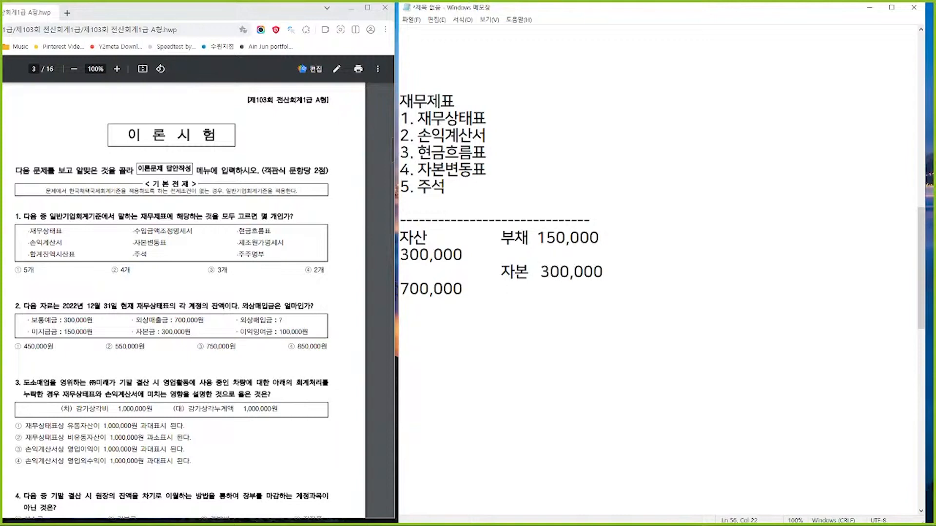
{"action": "key", "text": "BackSpace"}
{"action": "key", "text": "BackSpace"}
{"action": "key", "text": "BackSpace"}
{"action": "type", "text": "100,000"}
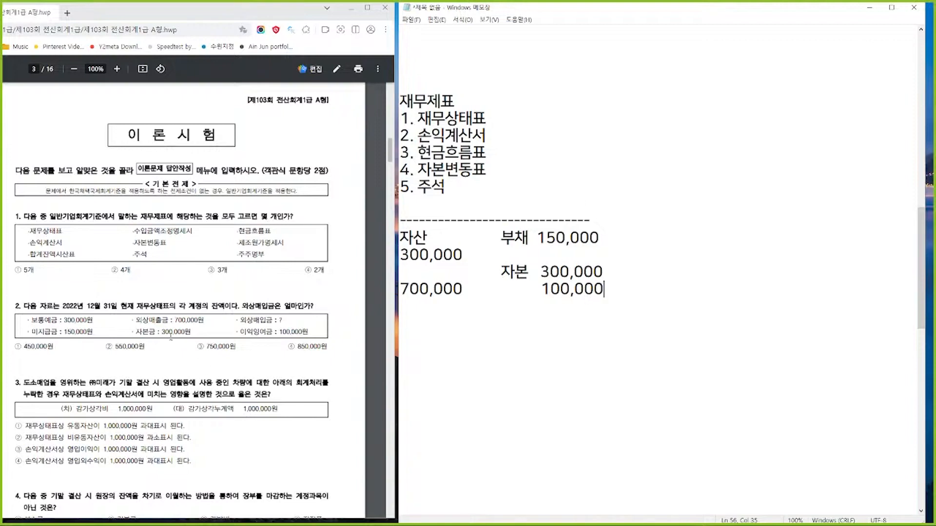
Step: Read on to question 9 and look up 유형자산처분이익 in KcLep's 계정과목및적요등록 to check its account classification
{"action": "scroll", "coordinate": [332, 347], "scroll_direction": "down", "scroll_amount": 4}
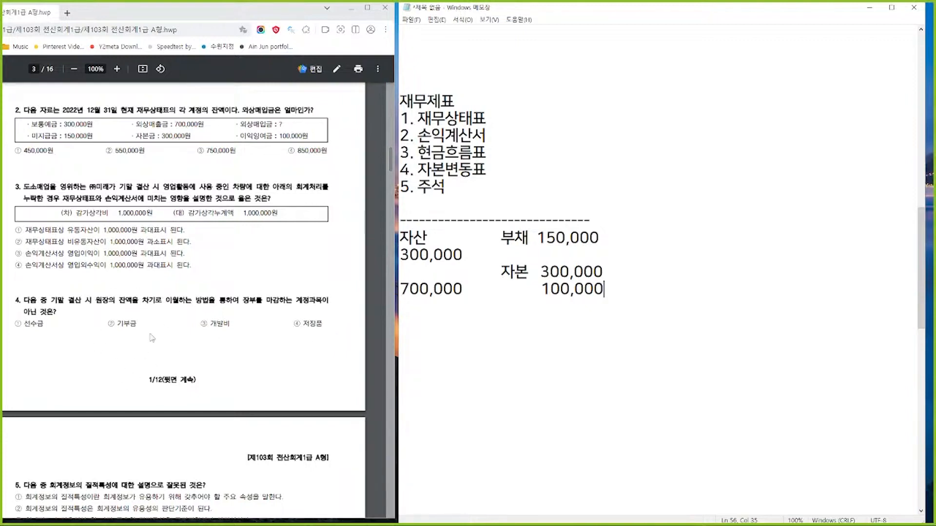
{"action": "scroll", "coordinate": [130, 144], "scroll_direction": "down", "scroll_amount": 12}
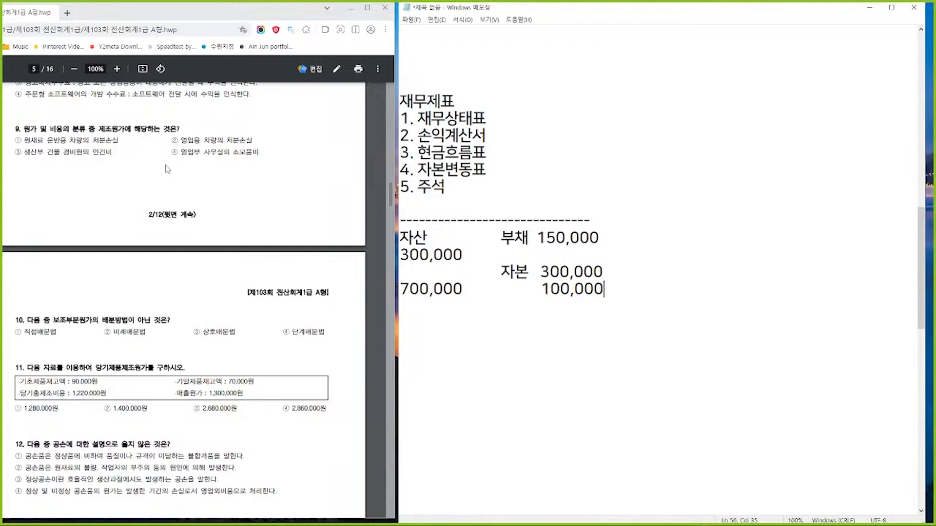
{"action": "key", "text": "alt+Tab"}
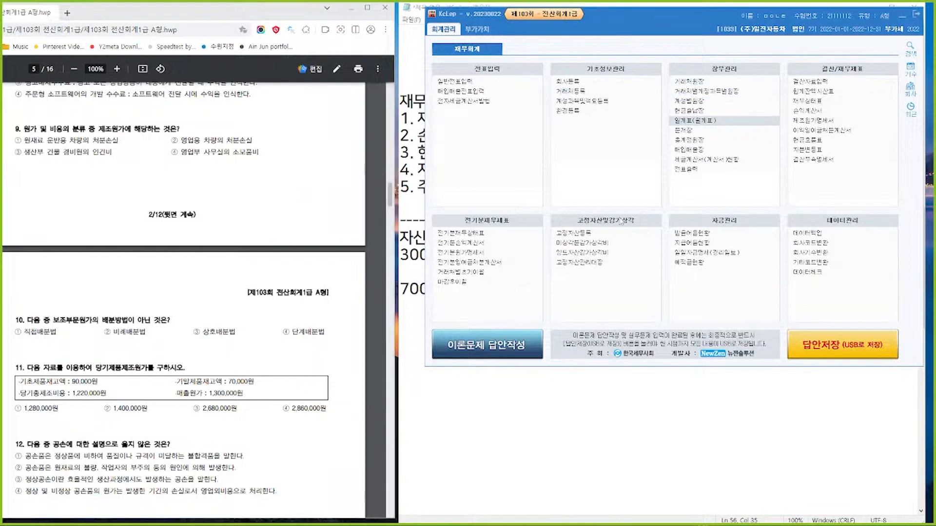
{"action": "left_click", "coordinate": [597, 101]}
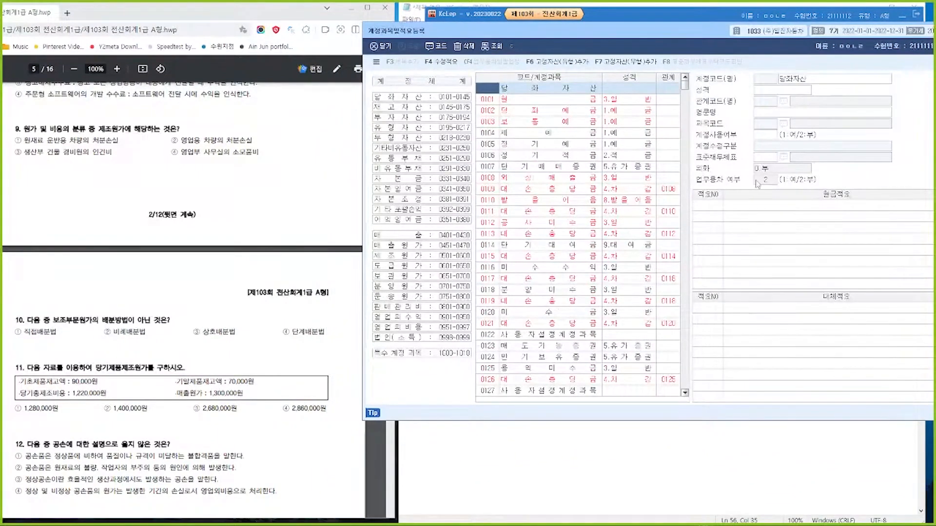
{"action": "key", "text": "ctrl+f"}
{"action": "type", "text": "유형자산"}
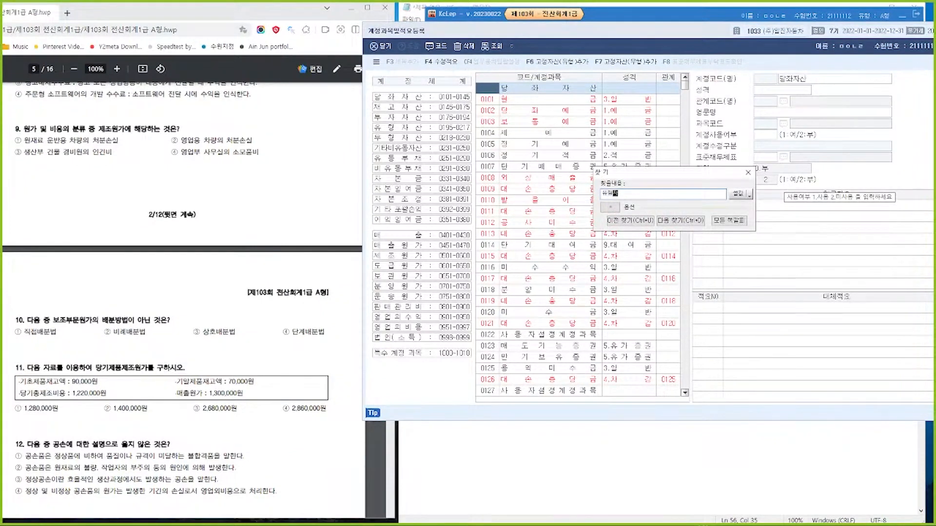
{"action": "type", "text": "처분"}
{"action": "key", "text": "Return"}
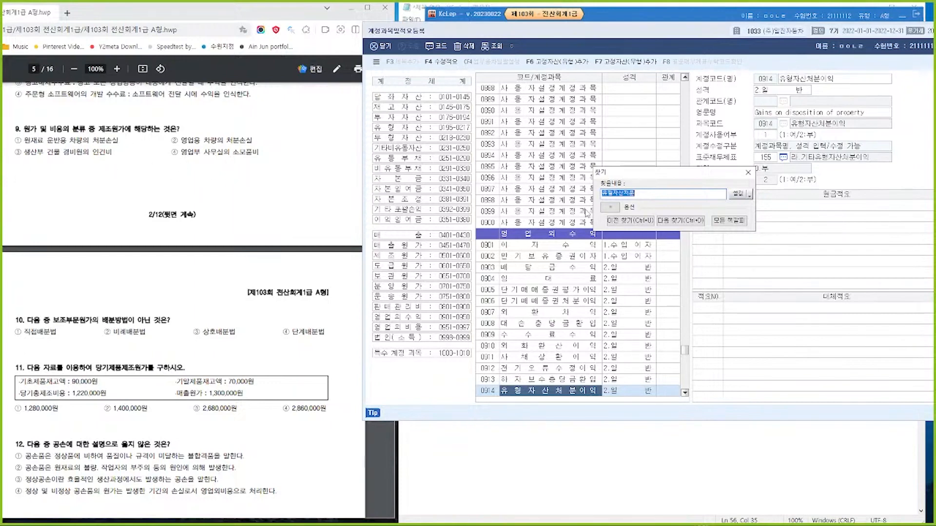
{"action": "left_click", "coordinate": [748, 172]}
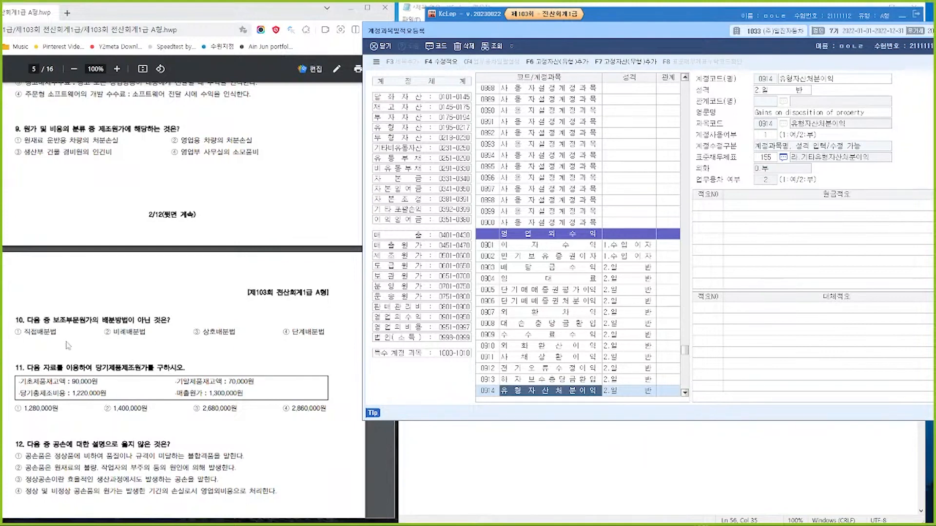
Step: For question 11, draw a dashed 제품 account below the balance sheet sketch in Notepad and enter the opening stock 90,000
{"action": "scroll", "coordinate": [332, 343], "scroll_direction": "down", "scroll_amount": 3}
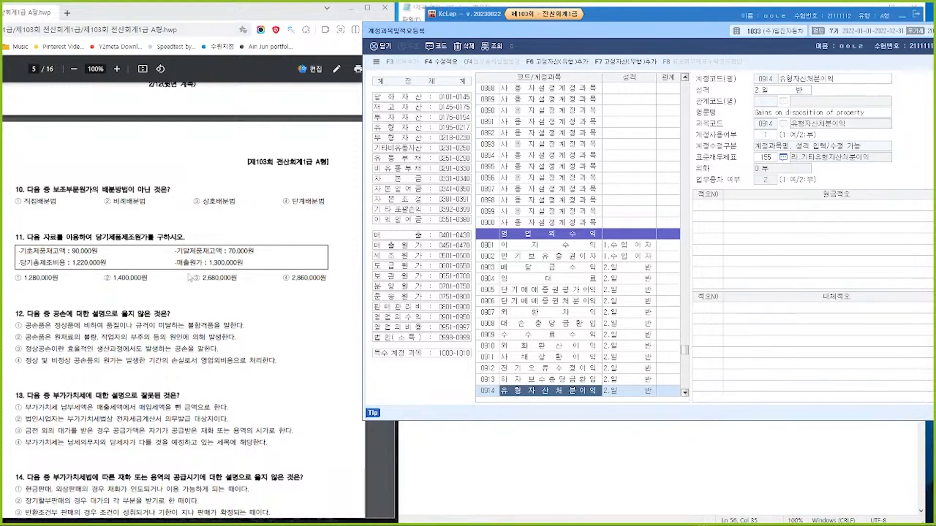
{"action": "left_click", "coordinate": [576, 449]}
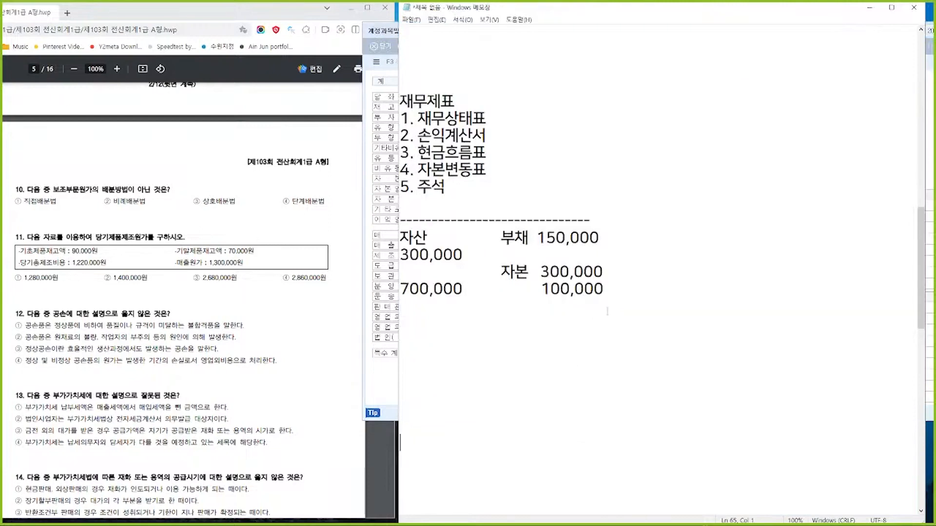
{"action": "key", "text": "ctrl+z"}
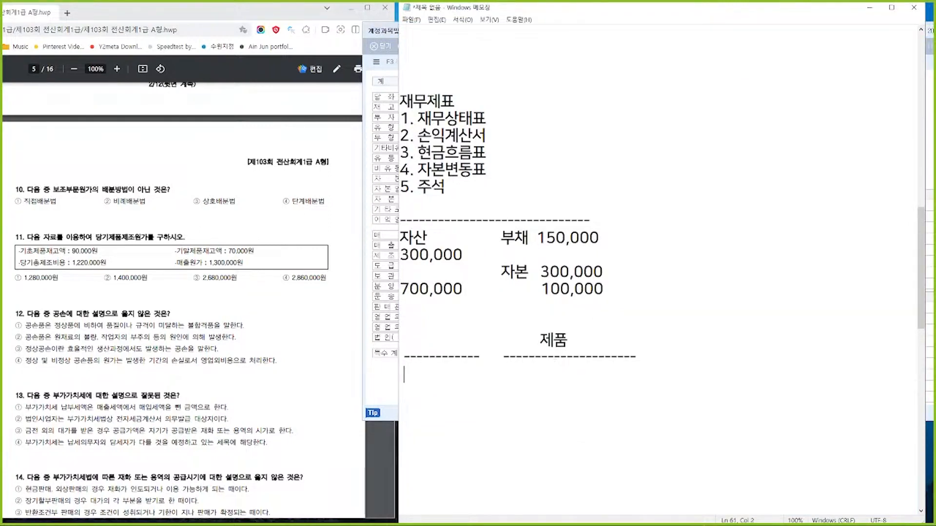
{"action": "type", "text": "90,000"}
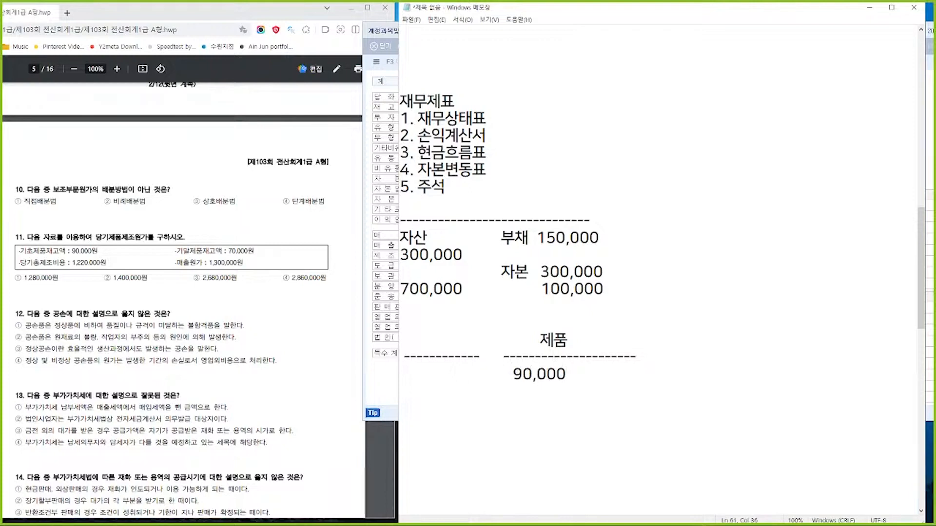
Step: Enter the closing stock 70,000 and the cost of sales 1,300,000 on the credit side of the 제품 account
{"action": "key", "text": "Return"}
{"action": "key", "text": "Return"}
{"action": "type", "text": "70,000"}
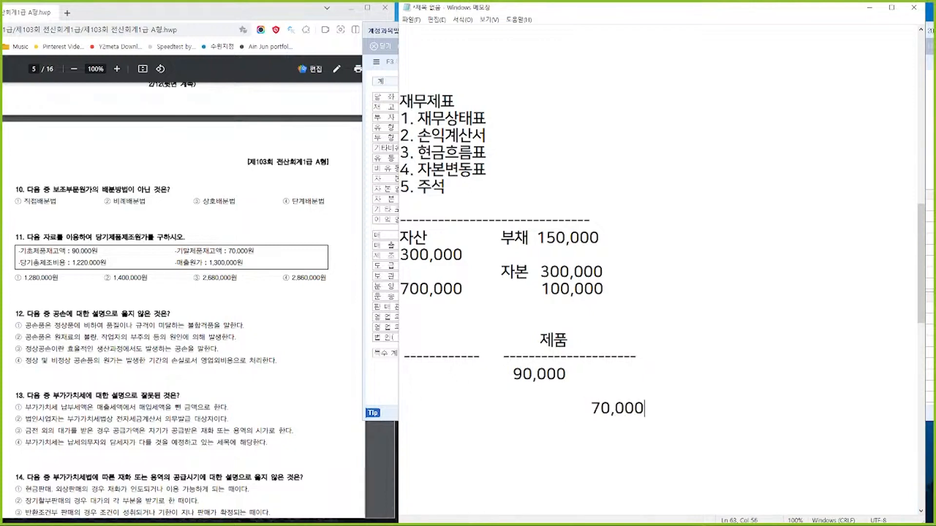
{"action": "key", "text": "Up"}
{"action": "key", "text": "Up"}
{"action": "key", "text": "Home"}
{"action": "key", "text": "End"}
{"action": "type", "text": "1,300,000"}
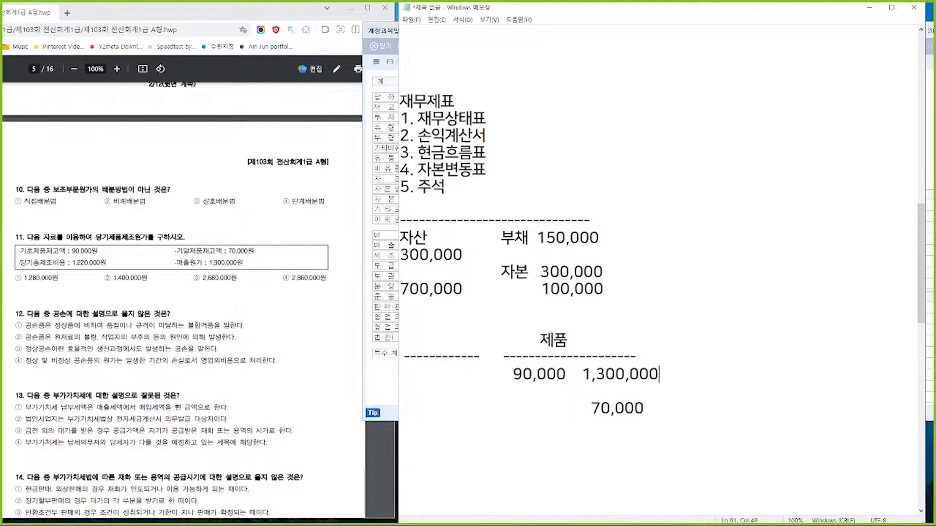
Step: Shift 70,000 one space over and place the text cursor on the same line of the 제품 account's debit side
{"action": "key", "text": "Down"}
{"action": "key", "text": "Down"}
{"action": "key", "text": "Home"}
{"action": "key", "text": "End"}
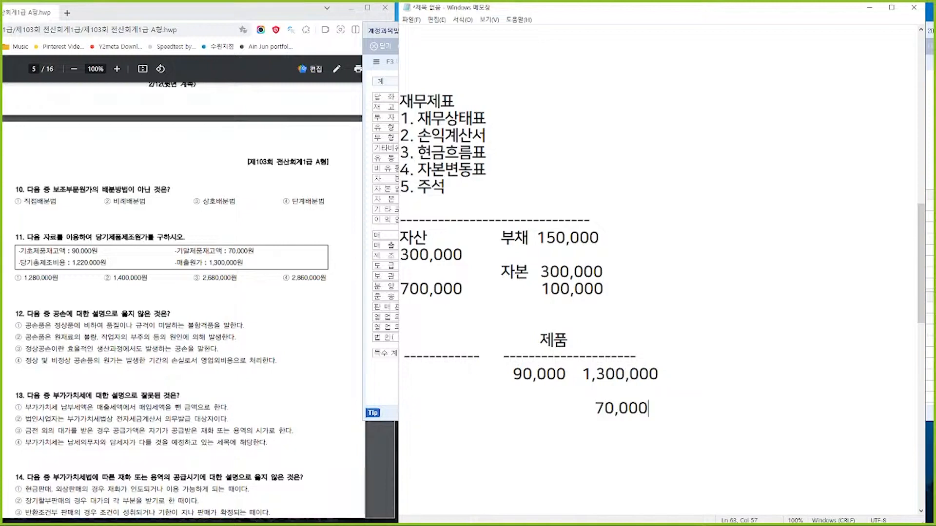
{"action": "key", "text": "Left"}
{"action": "key", "text": "Left"}
{"action": "key", "text": "Left"}
{"action": "key", "text": "Left"}
{"action": "key", "text": "Left"}
{"action": "key", "text": "Left"}
{"action": "key", "text": "Left"}
{"action": "key", "text": "Left"}
{"action": "key", "text": "Left"}
{"action": "key", "text": "Left"}
{"action": "key", "text": "Left"}
{"action": "key", "text": "Left"}
{"action": "key", "text": "Left"}
{"action": "key", "text": "Left"}
{"action": "key", "text": "Left"}
{"action": "key", "text": "Left"}
{"action": "key", "text": "Left"}
{"action": "key", "text": "Left"}
{"action": "key", "text": "Left"}
{"action": "key", "text": "Left"}
{"action": "key", "text": "Left"}
{"action": "key", "text": "Left"}
{"action": "key", "text": "Left"}
{"action": "key", "text": "Left"}
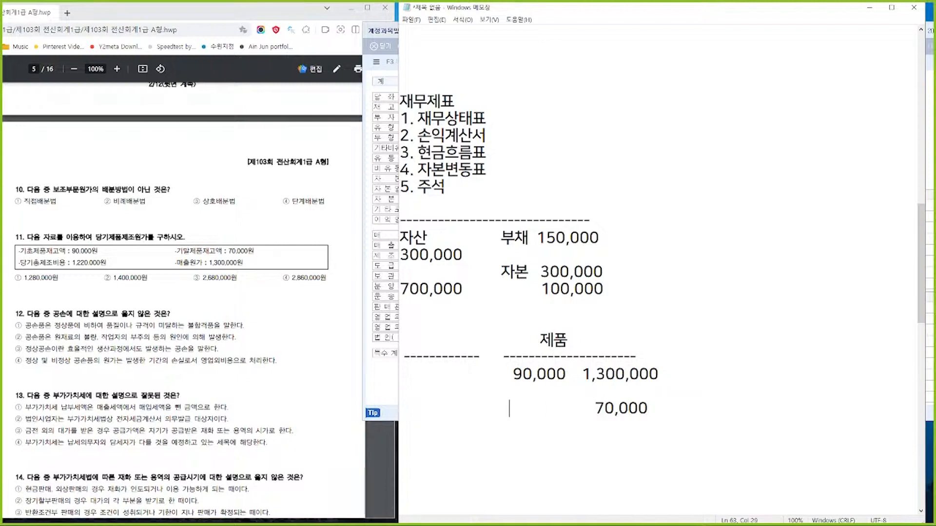